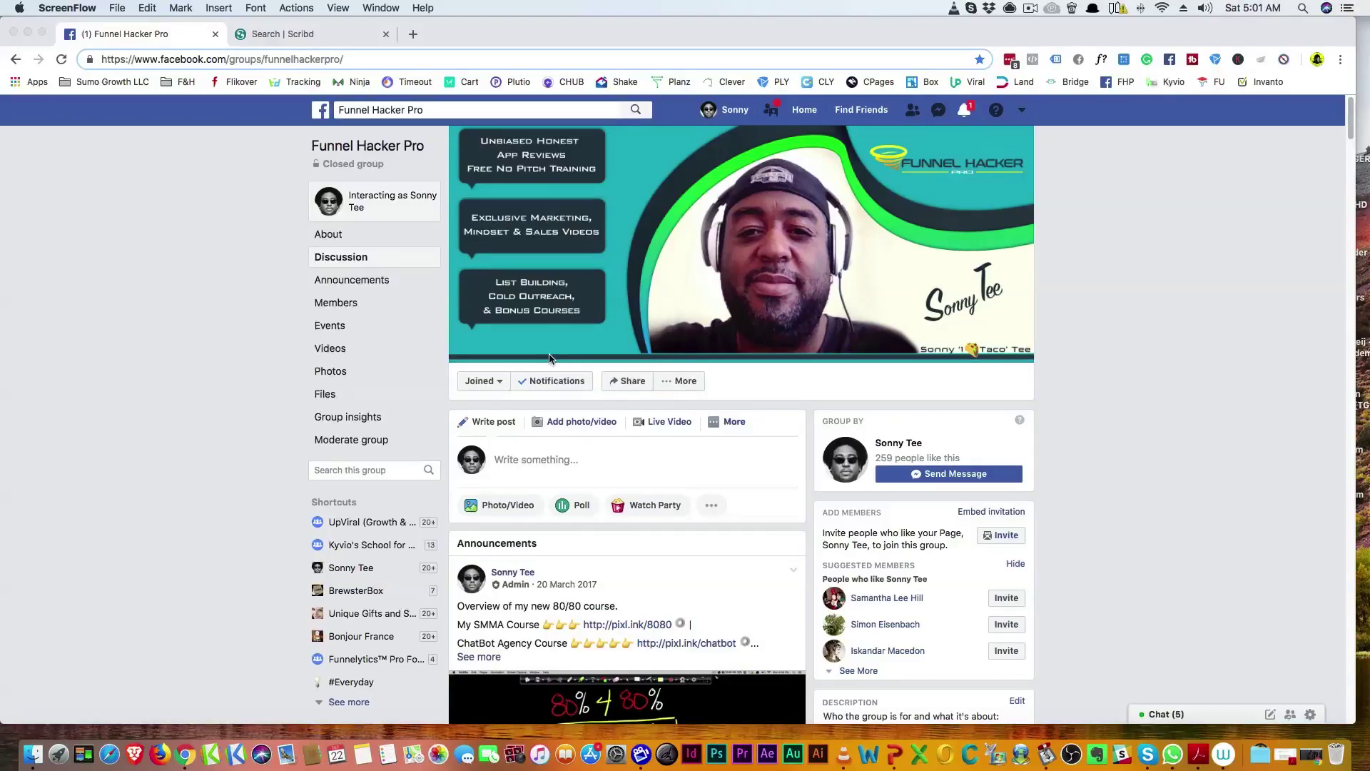
scroll(549, 359, "down", 3)
scroll(549, 359, "down", 5)
scroll(549, 359, "down", 5)
scroll(549, 360, "down", 5)
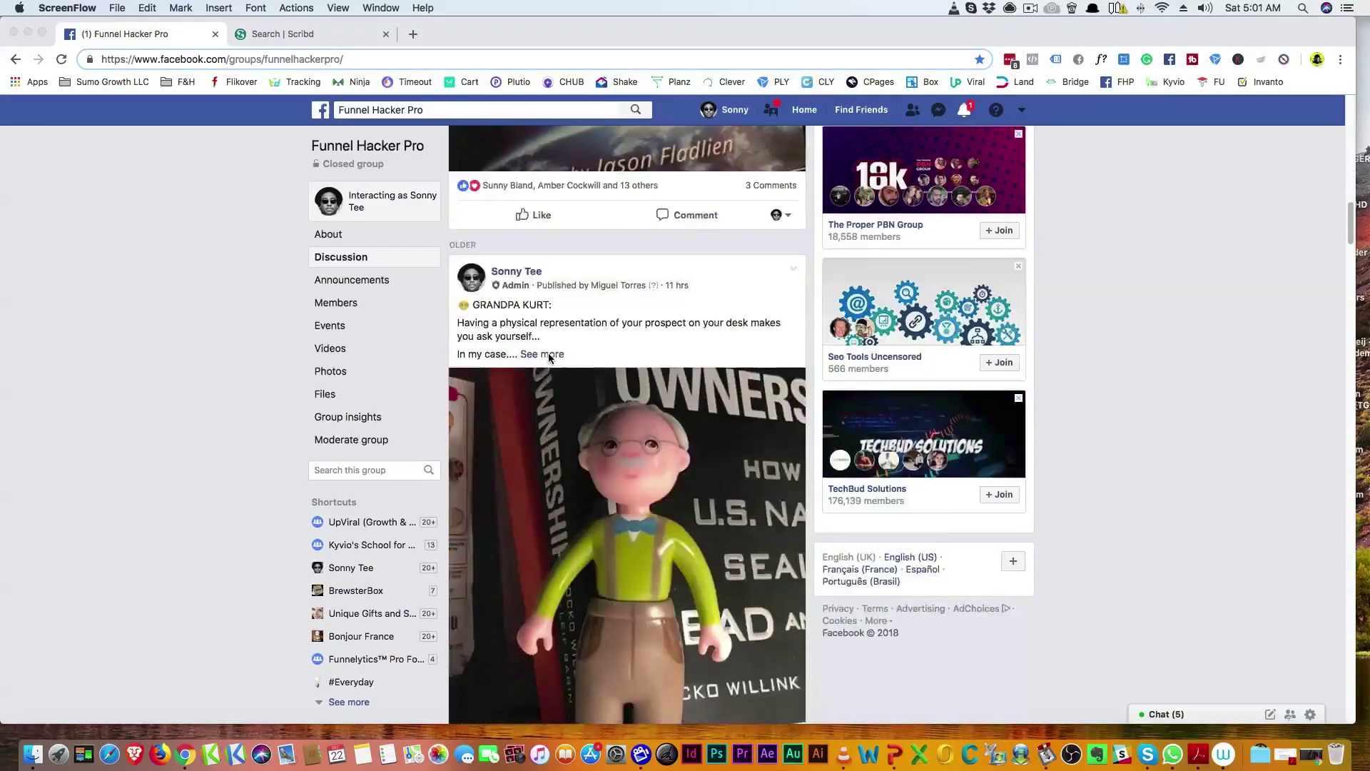
scroll(549, 361, "down", 5)
scroll(549, 359, "down", 4)
scroll(550, 360, "down", 1)
scroll(550, 360, "up", 3)
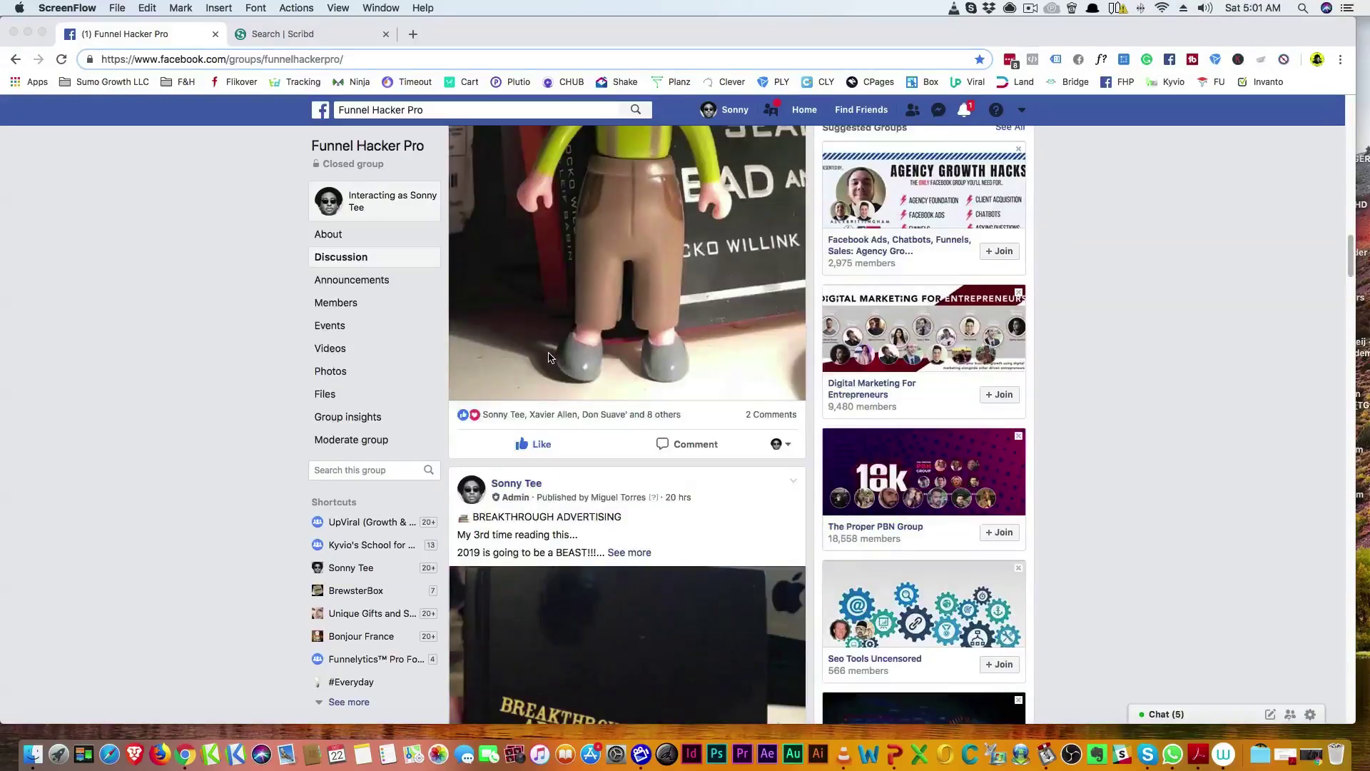
scroll(549, 360, "up", 4)
scroll(549, 353, "down", 5)
scroll(549, 353, "down", 2)
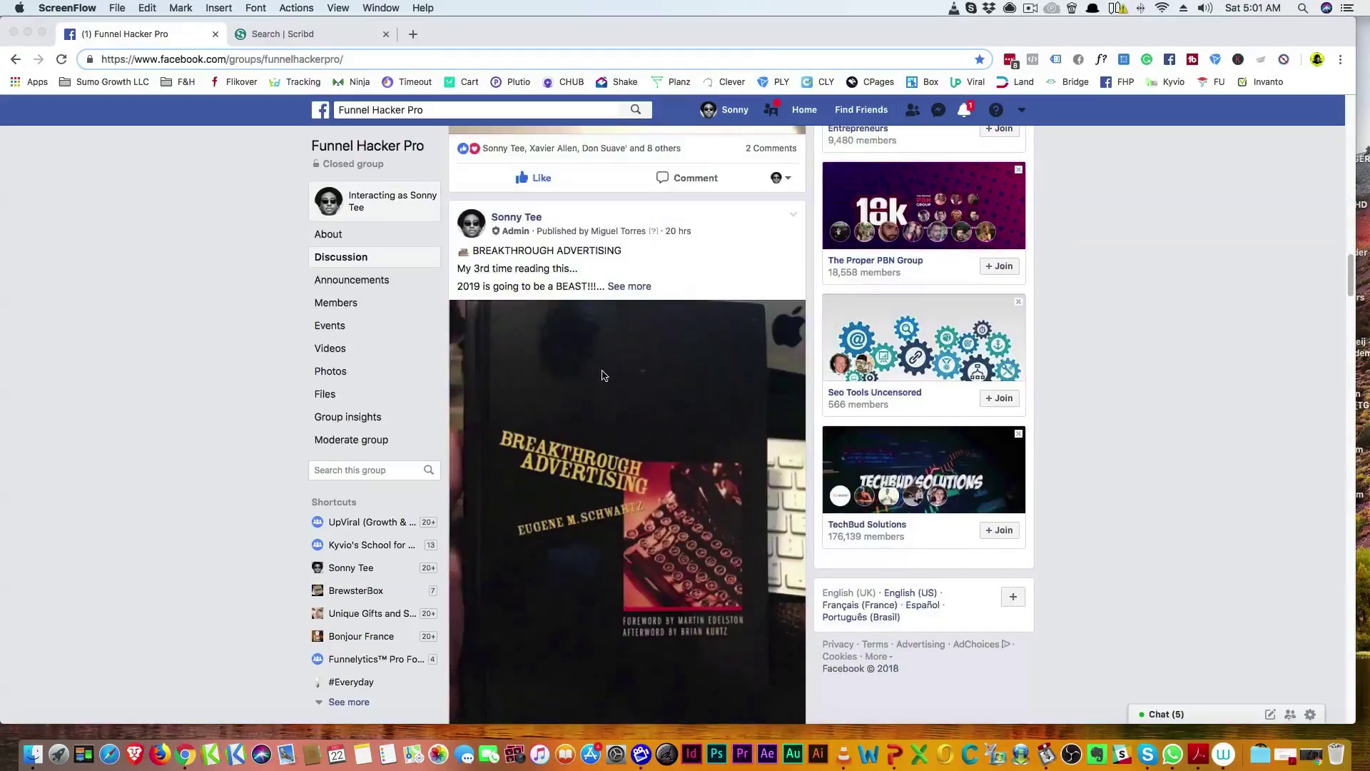
scroll(600, 374, "down", 4)
scroll(601, 374, "down", 3)
scroll(603, 367, "down", 5)
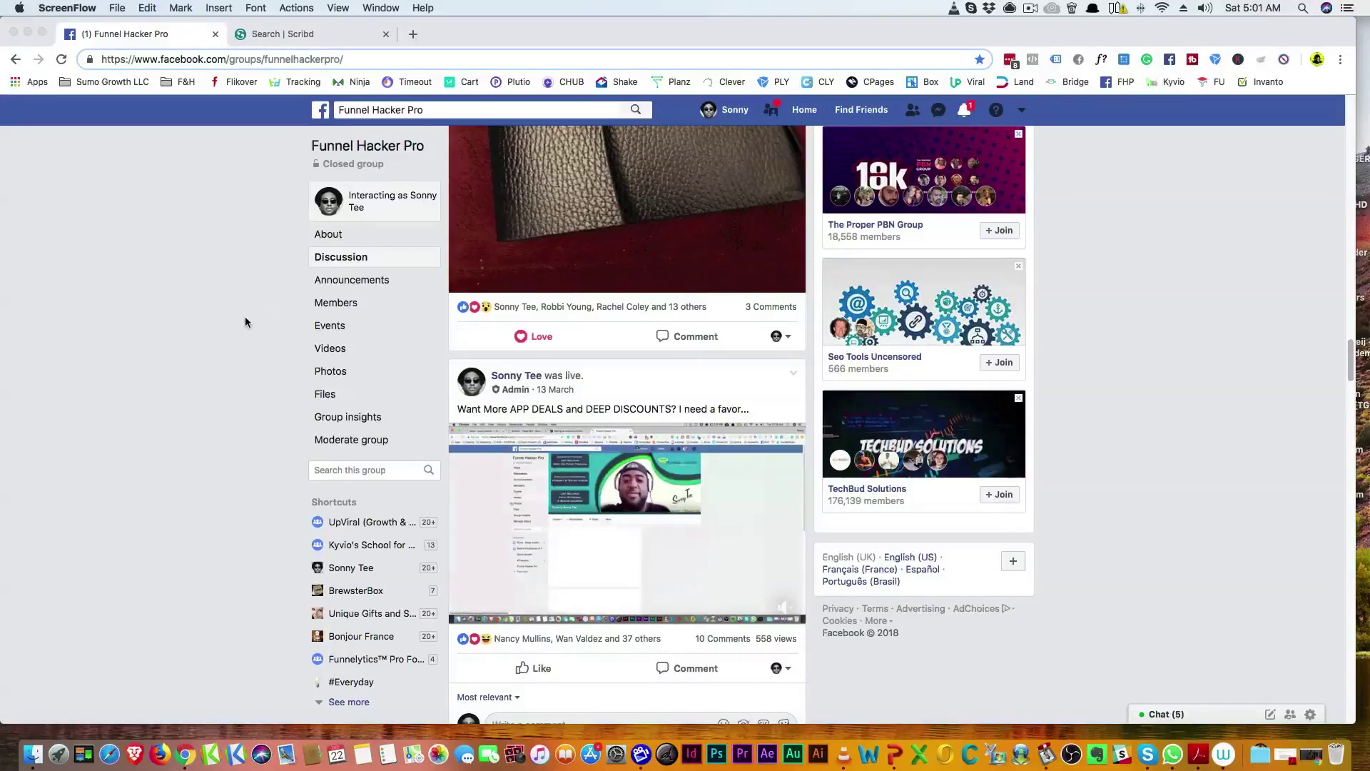
scroll(246, 316, "up", 3)
scroll(244, 313, "up", 5)
scroll(245, 313, "up", 5)
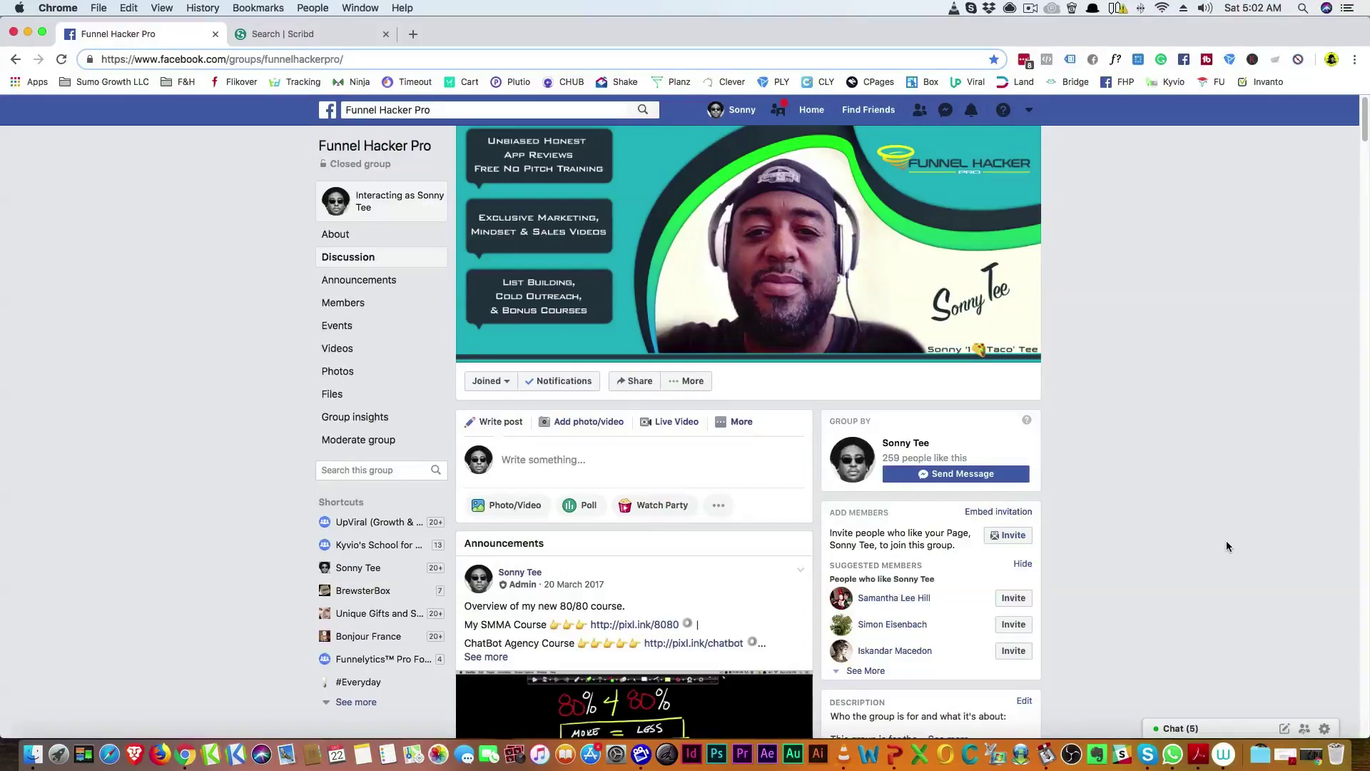
Step: Switch to the Scribd tab showing the Eugene Schwartz search results
left_click(292, 37)
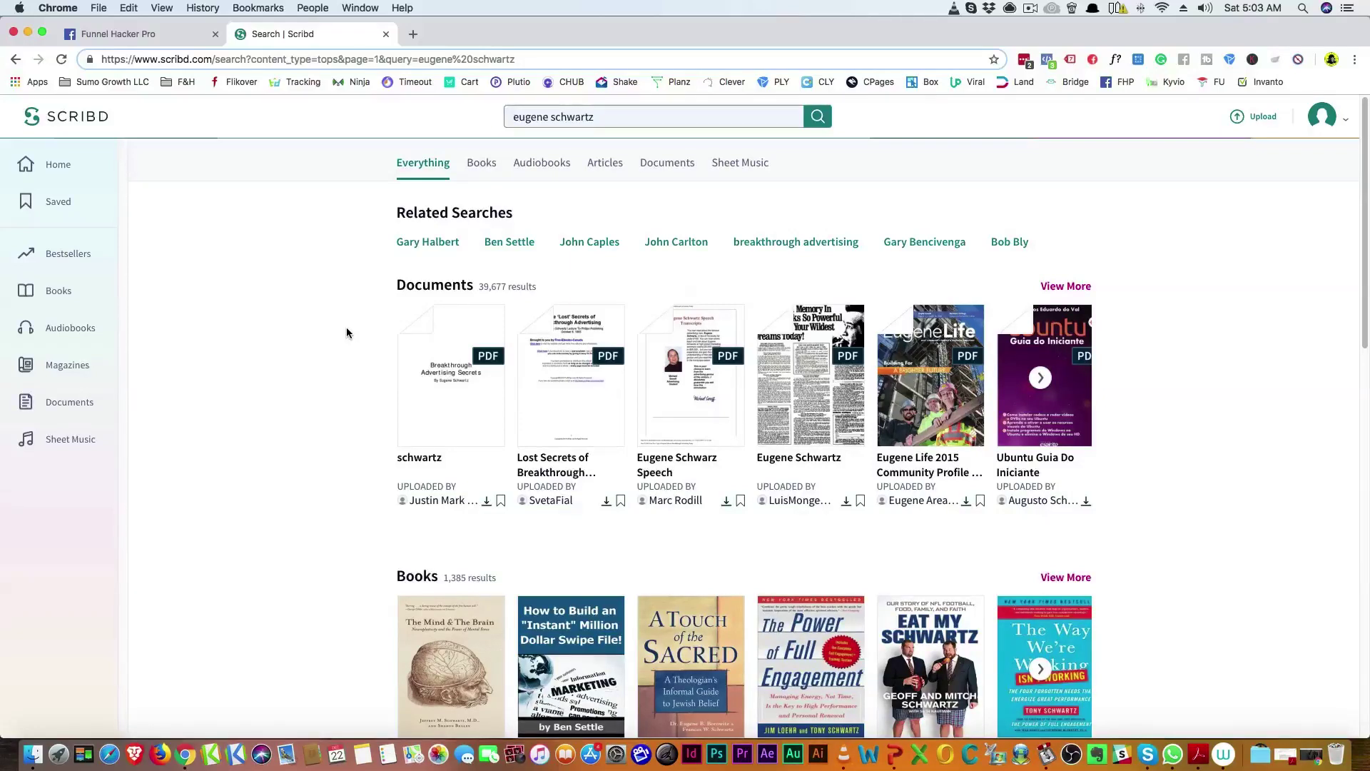
Step: Open the schwartz document, then go back to the Eugene Schwartz results
left_click(430, 391)
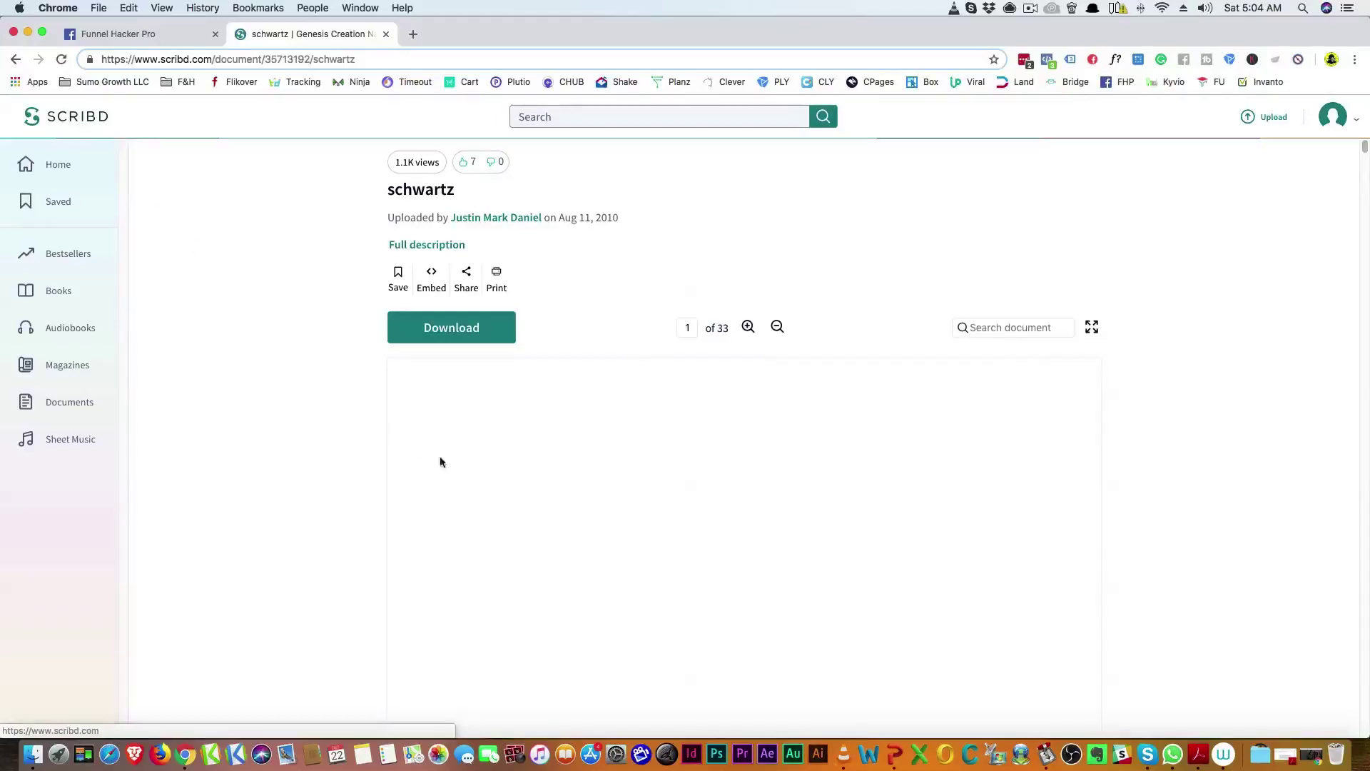
scroll(473, 482, "down", 3)
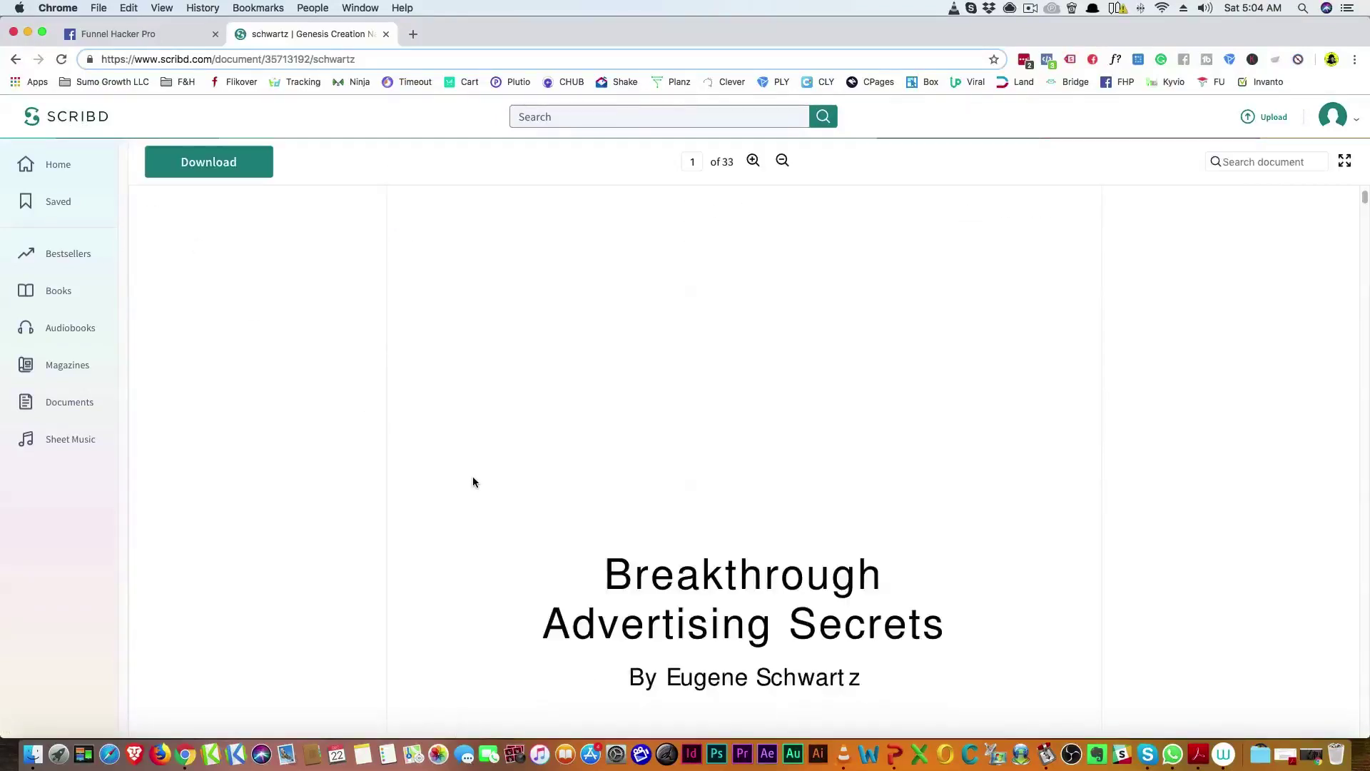
scroll(472, 482, "down", 2)
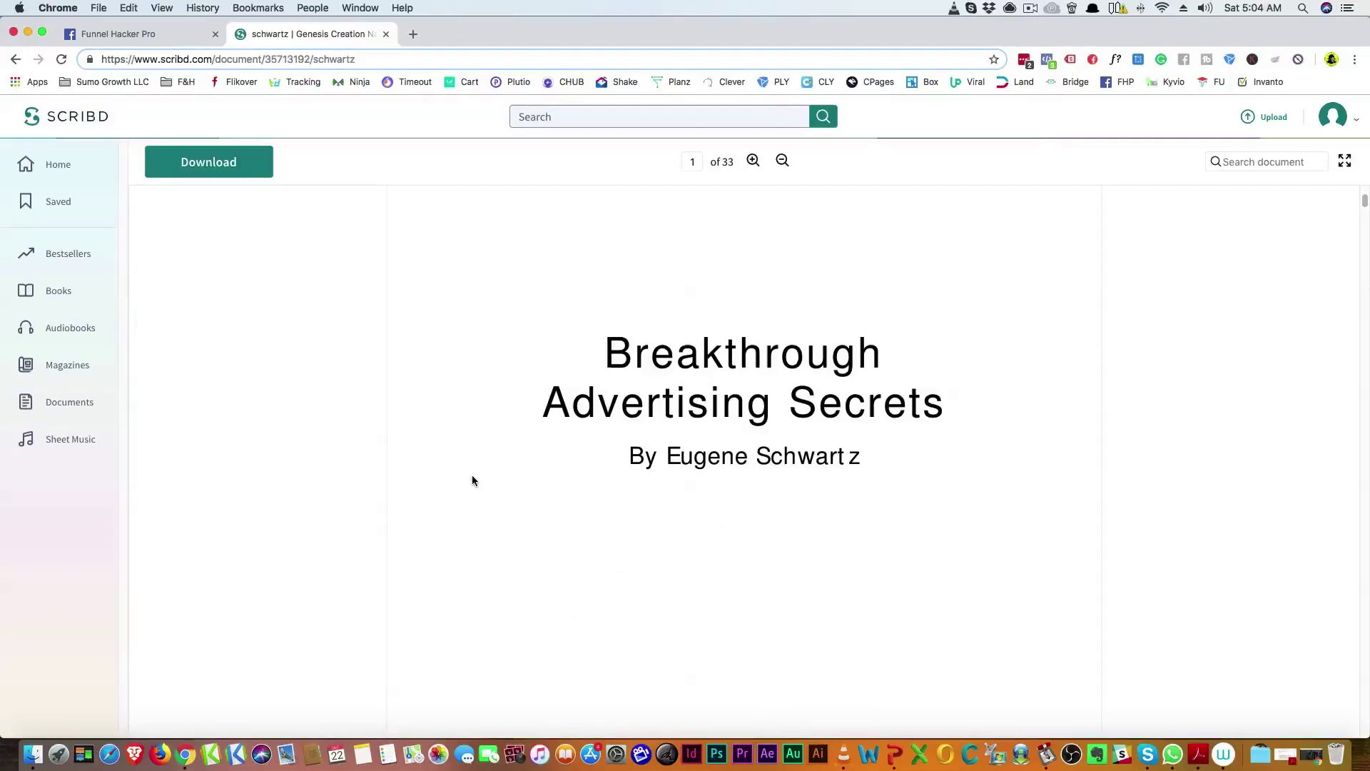
scroll(472, 478, "down", 2)
scroll(471, 479, "down", 5)
scroll(468, 479, "down", 3)
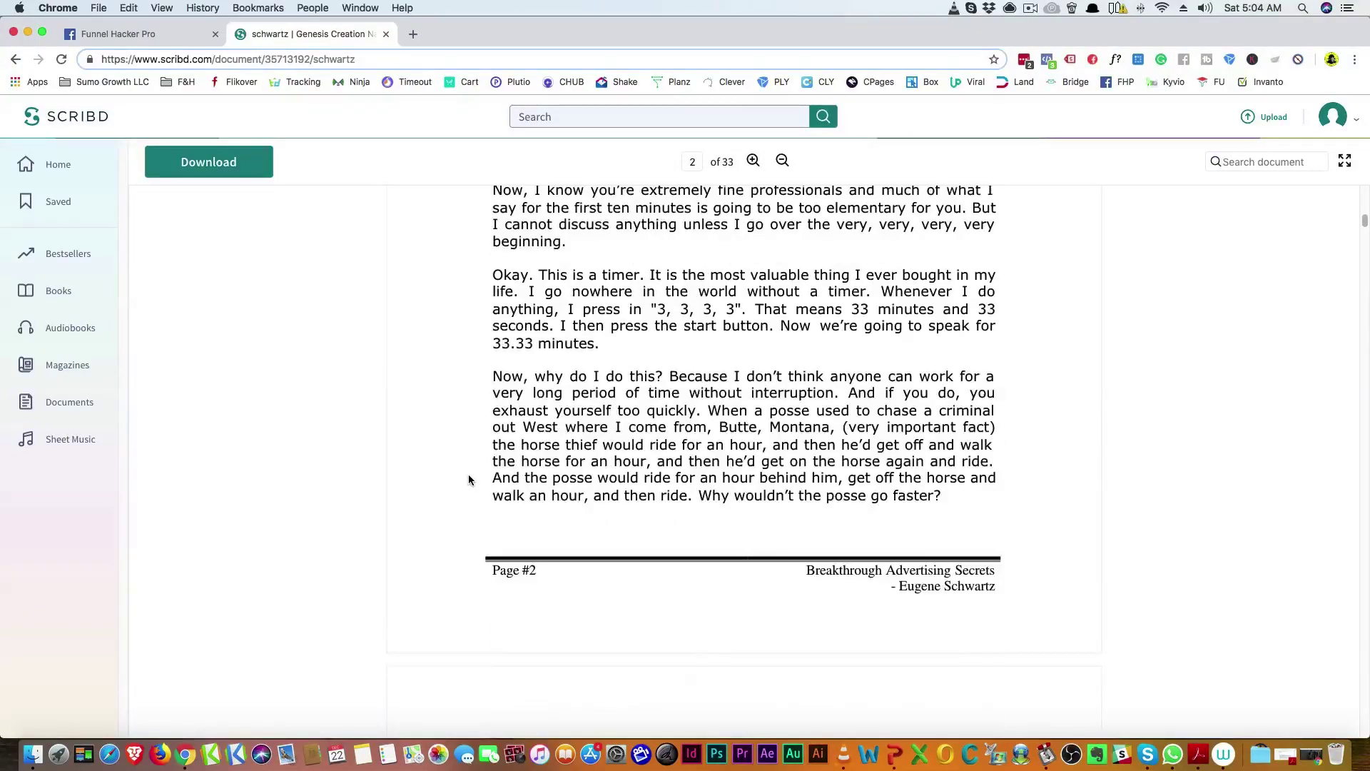
scroll(467, 478, "down", 3)
scroll(466, 477, "down", 3)
scroll(466, 477, "down", 4)
scroll(466, 476, "down", 3)
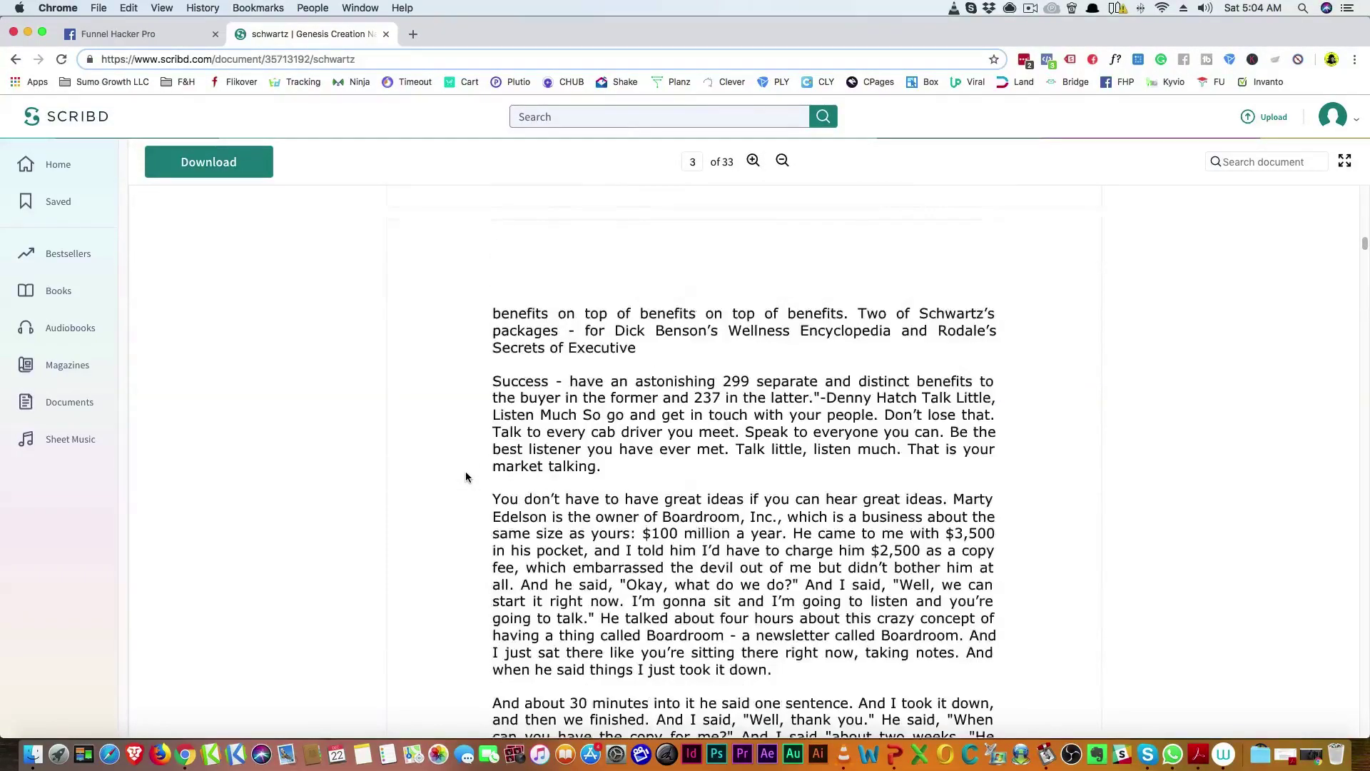
scroll(466, 477, "down", 5)
scroll(465, 476, "down", 5)
scroll(464, 475, "down", 5)
scroll(464, 475, "down", 5)
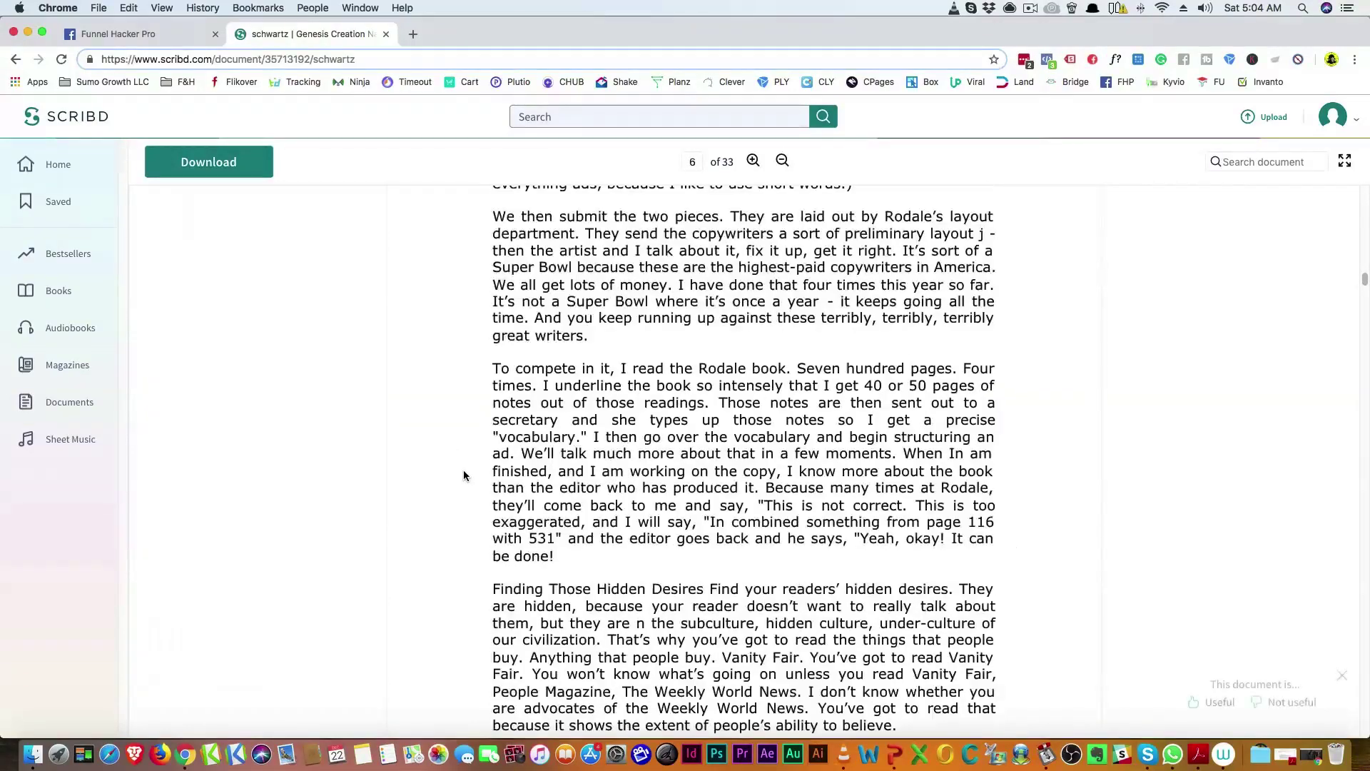
scroll(463, 476, "down", 5)
scroll(464, 476, "down", 5)
scroll(464, 474, "down", 5)
scroll(464, 474, "down", 5)
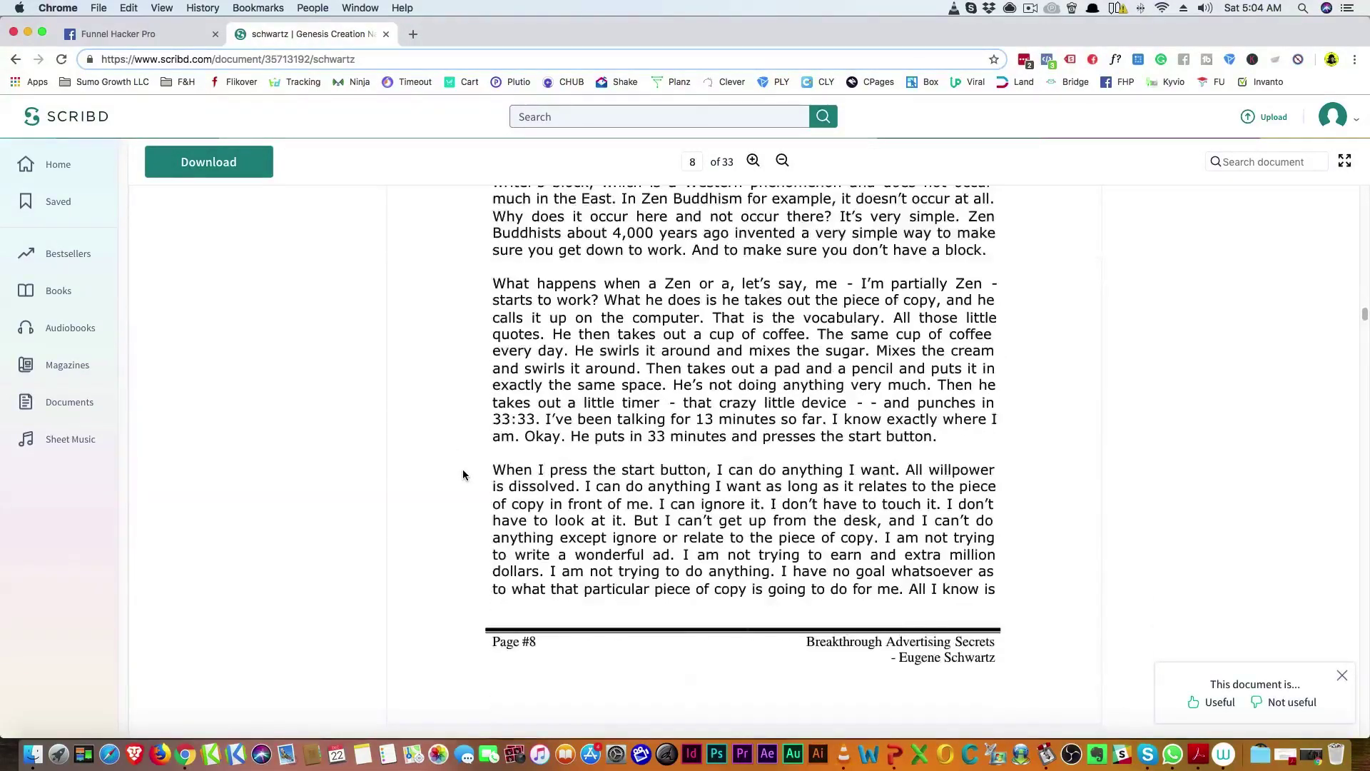
scroll(463, 469, "down", 3)
scroll(461, 468, "up", 5)
scroll(461, 466, "up", 10)
scroll(460, 460, "up", 10)
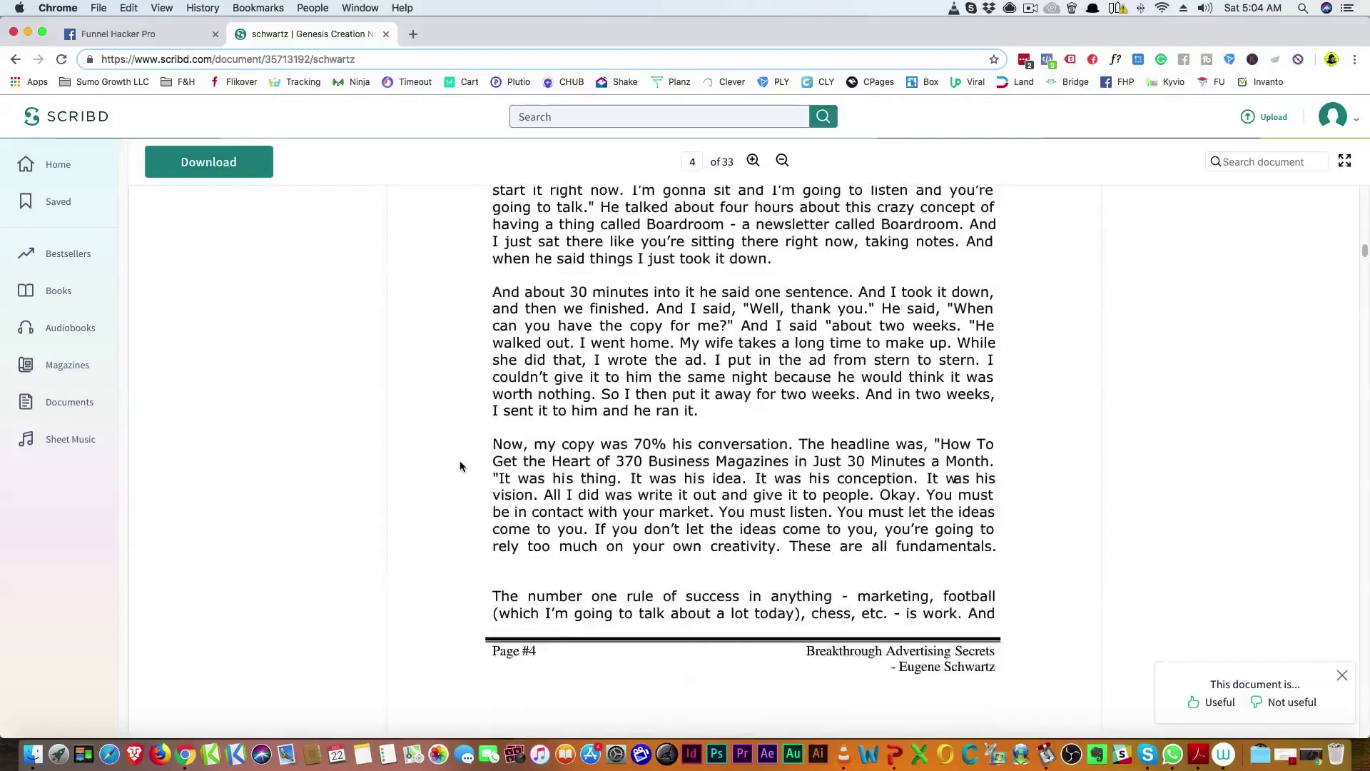
scroll(458, 463, "up", 15)
scroll(457, 458, "up", 5)
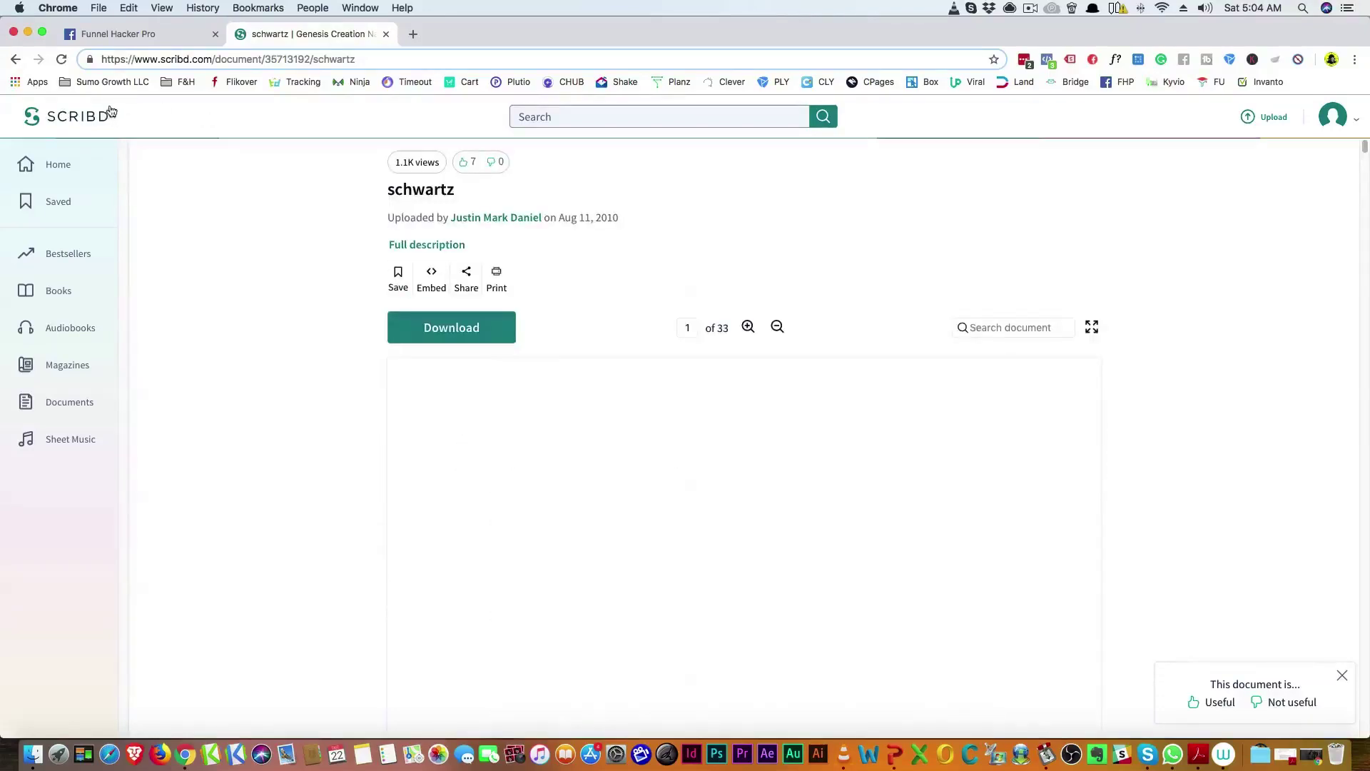
left_click(14, 60)
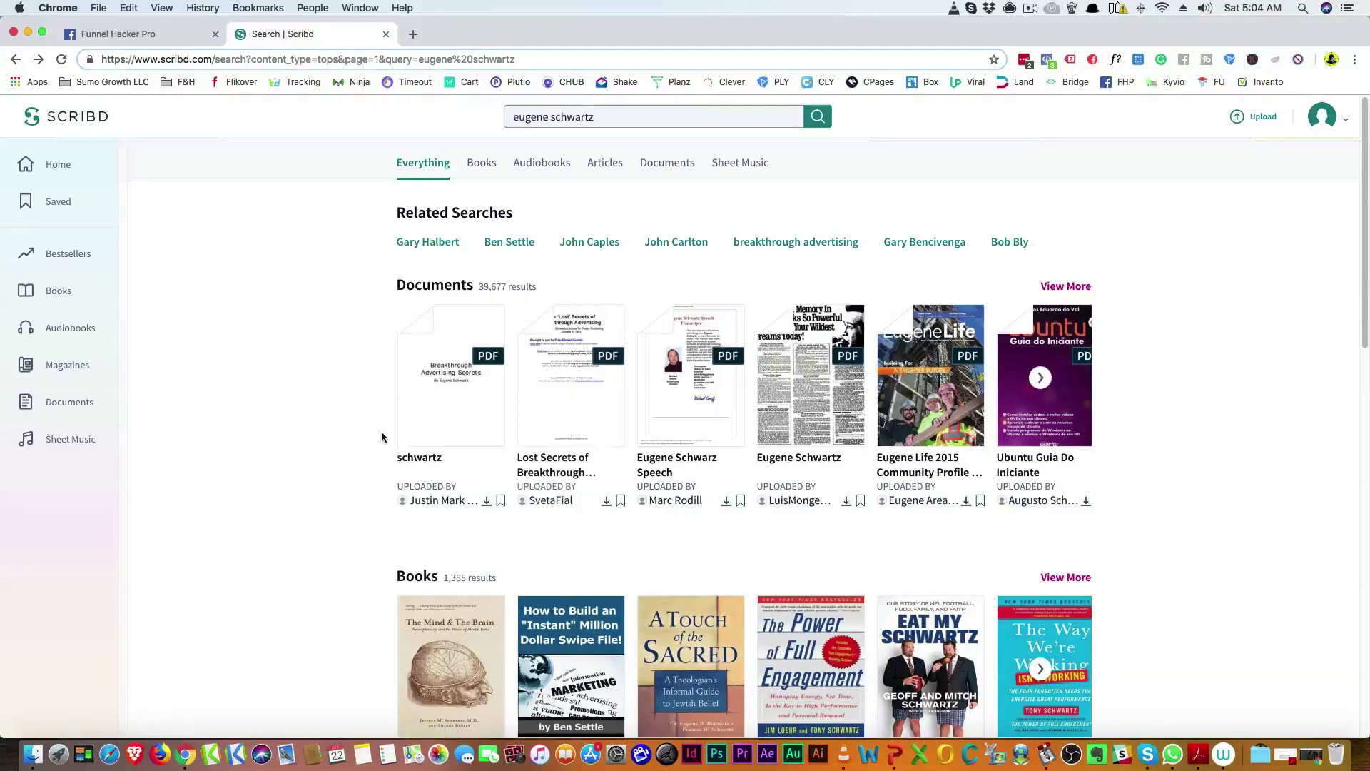
Step: Run a search for the related author John Caples
left_click(587, 246)
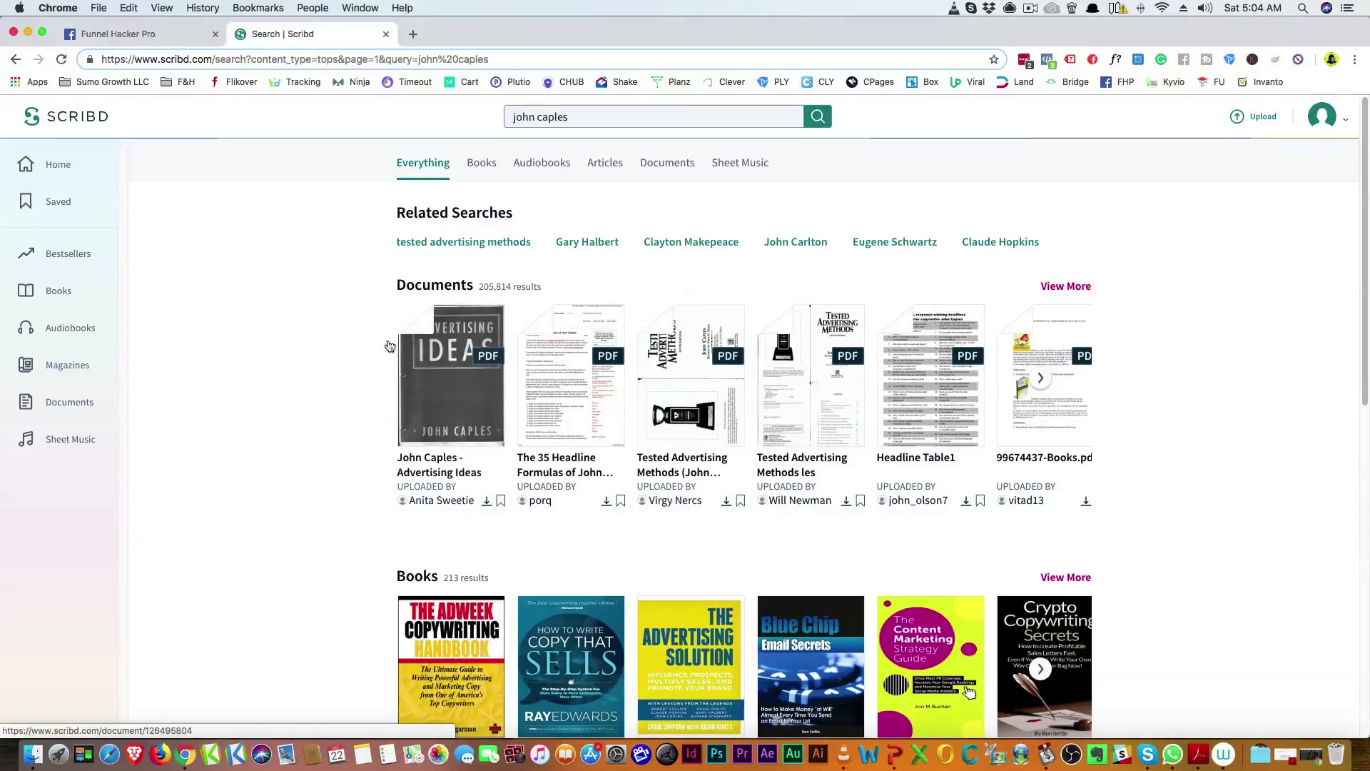
scroll(331, 336, "down", 2)
scroll(331, 335, "down", 2)
scroll(330, 336, "down", 1)
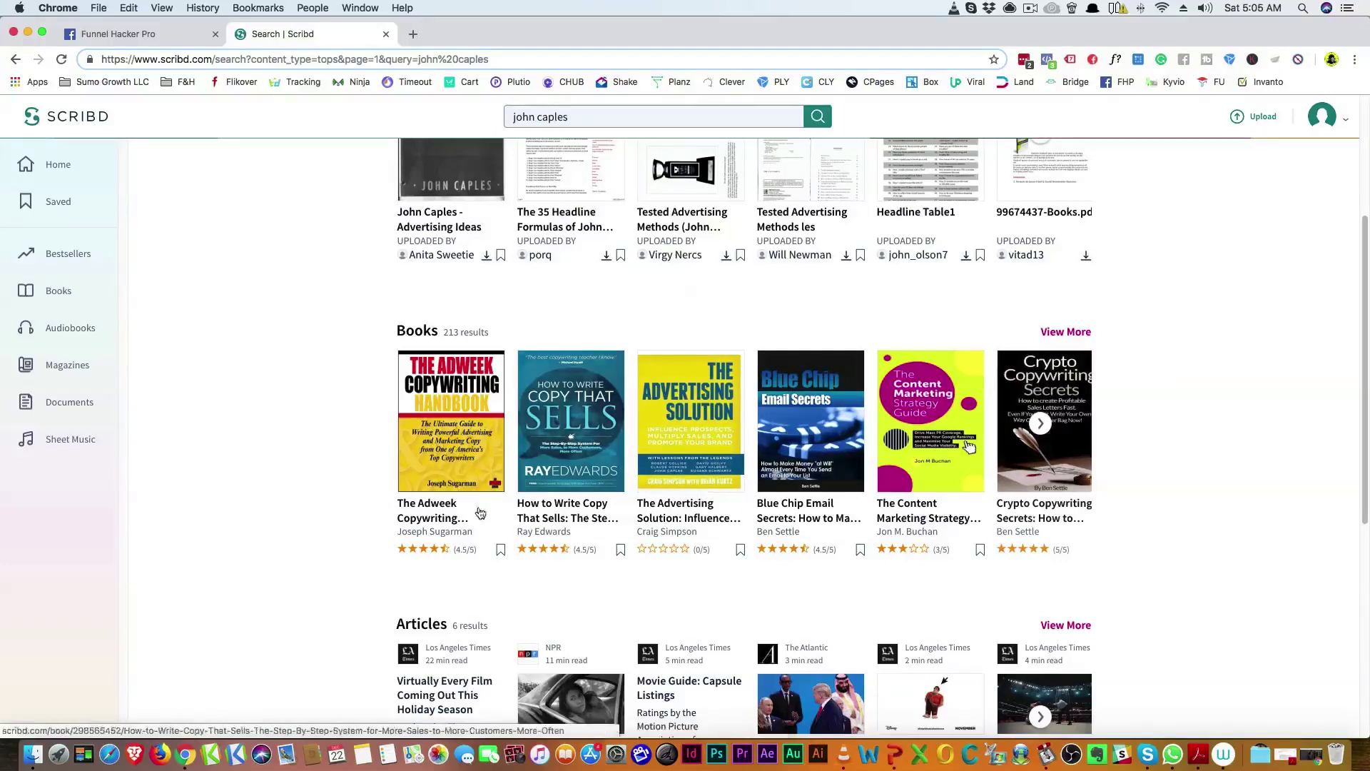
scroll(453, 505, "up", 3)
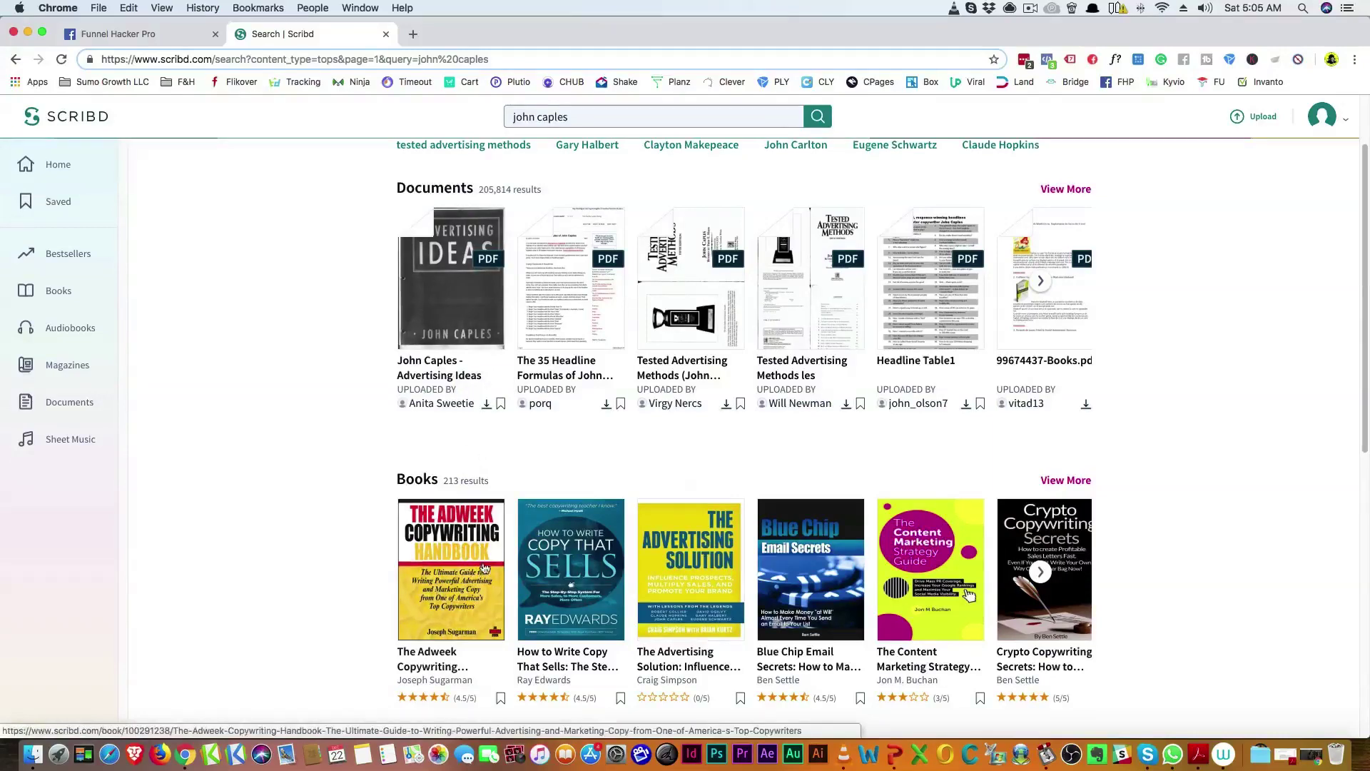
scroll(467, 543, "up", 2)
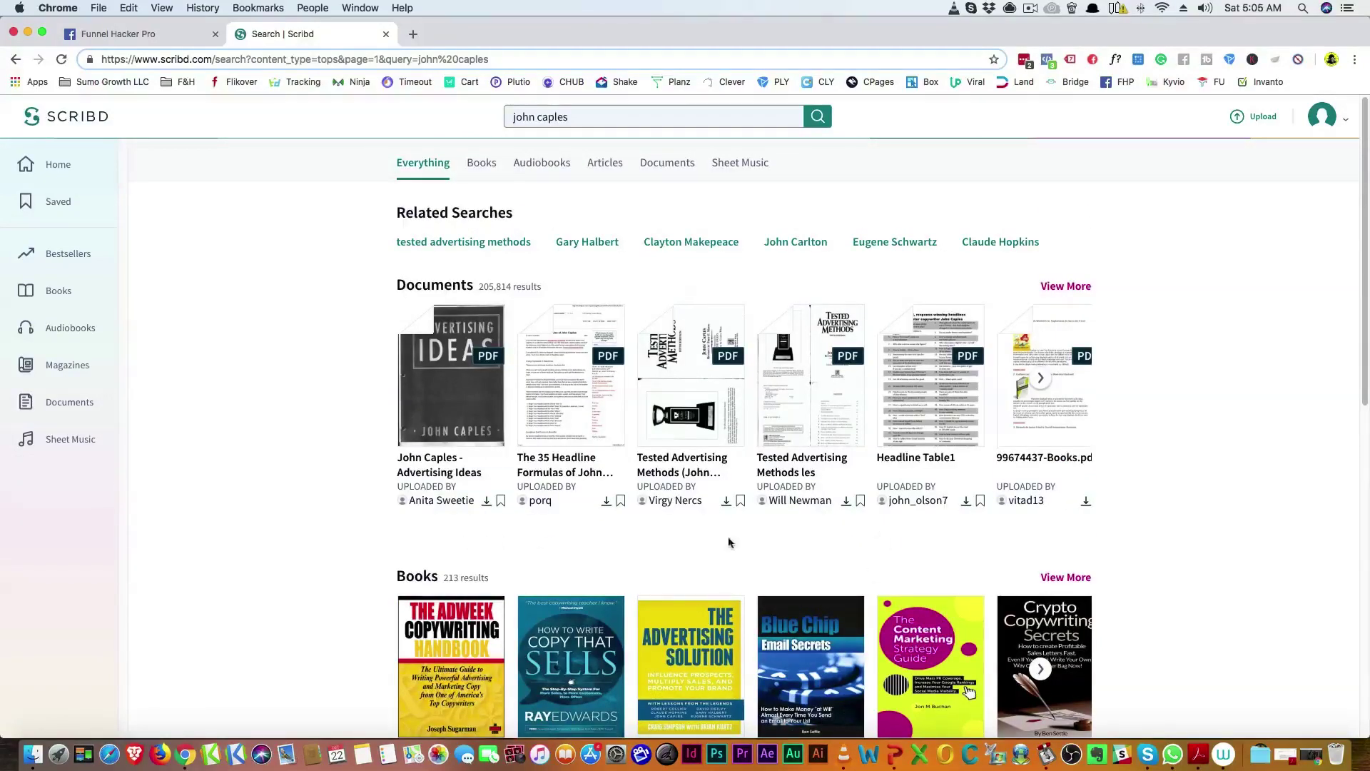
Step: Search for Claude Hopkins from Related Searches, then for Joseph Sugarman
left_click(997, 242)
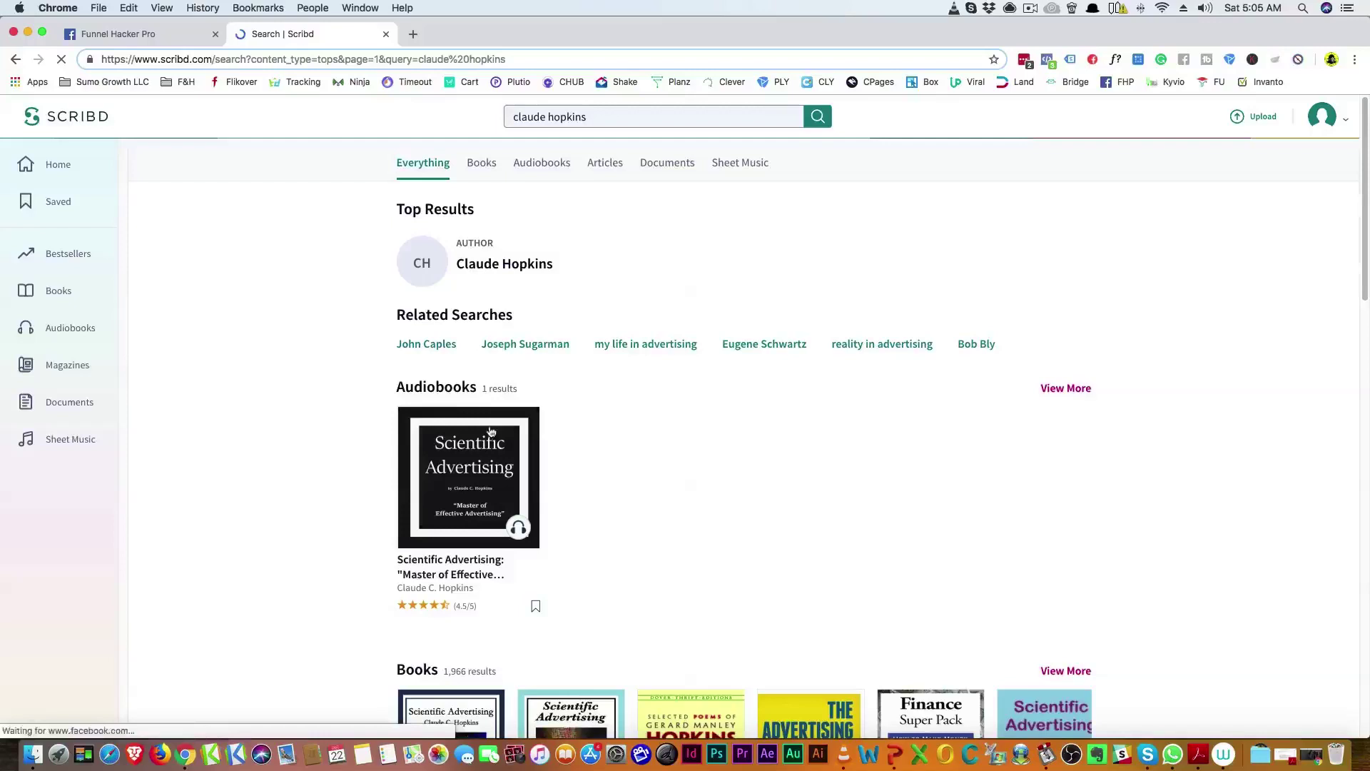
scroll(464, 472, "down", 2)
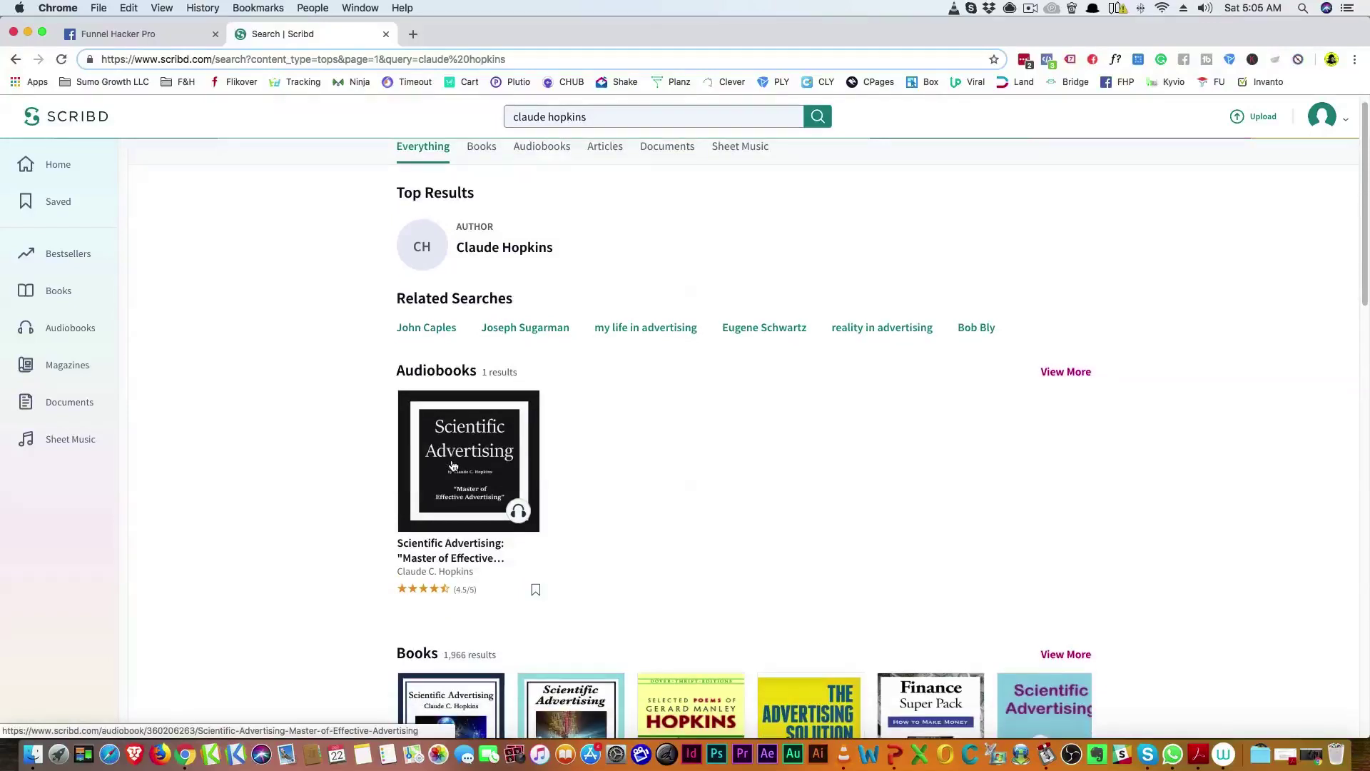
scroll(451, 391, "down", 3)
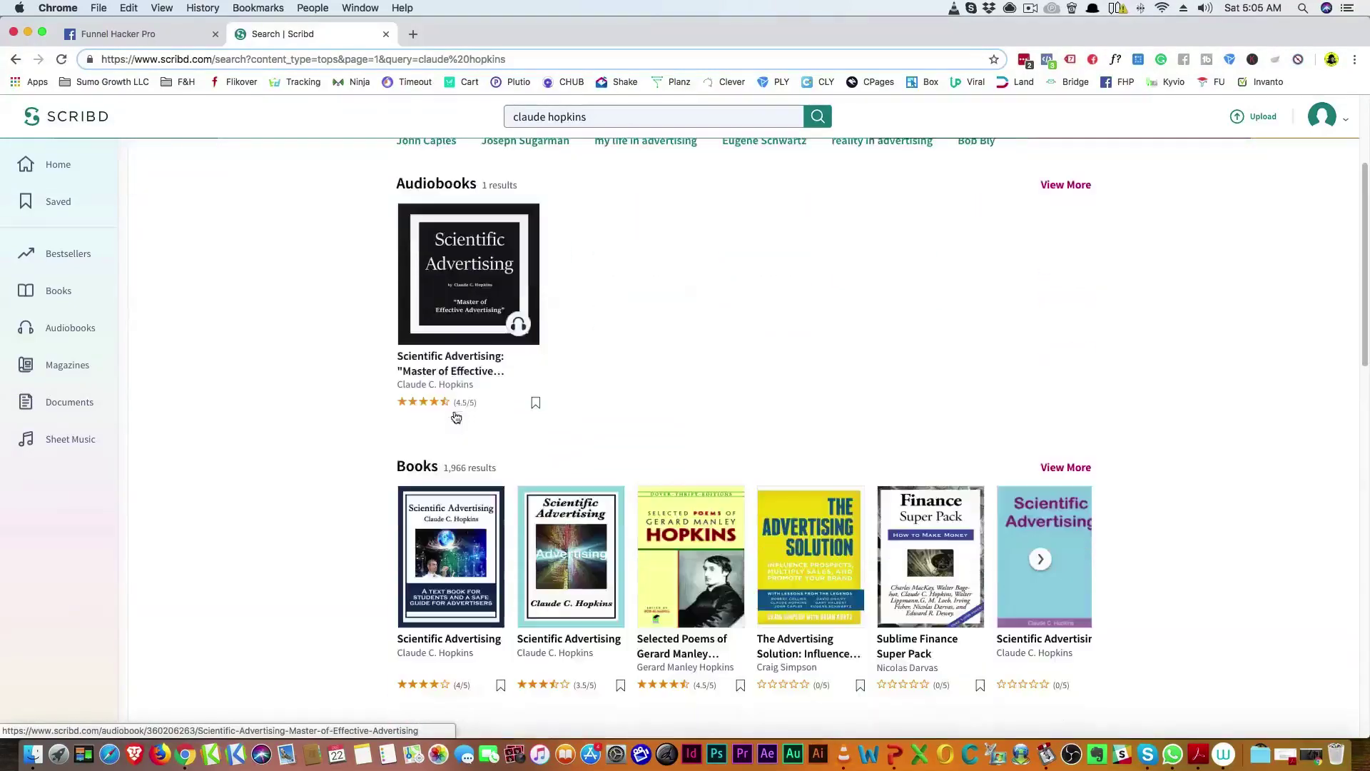
scroll(455, 411, "up", 4)
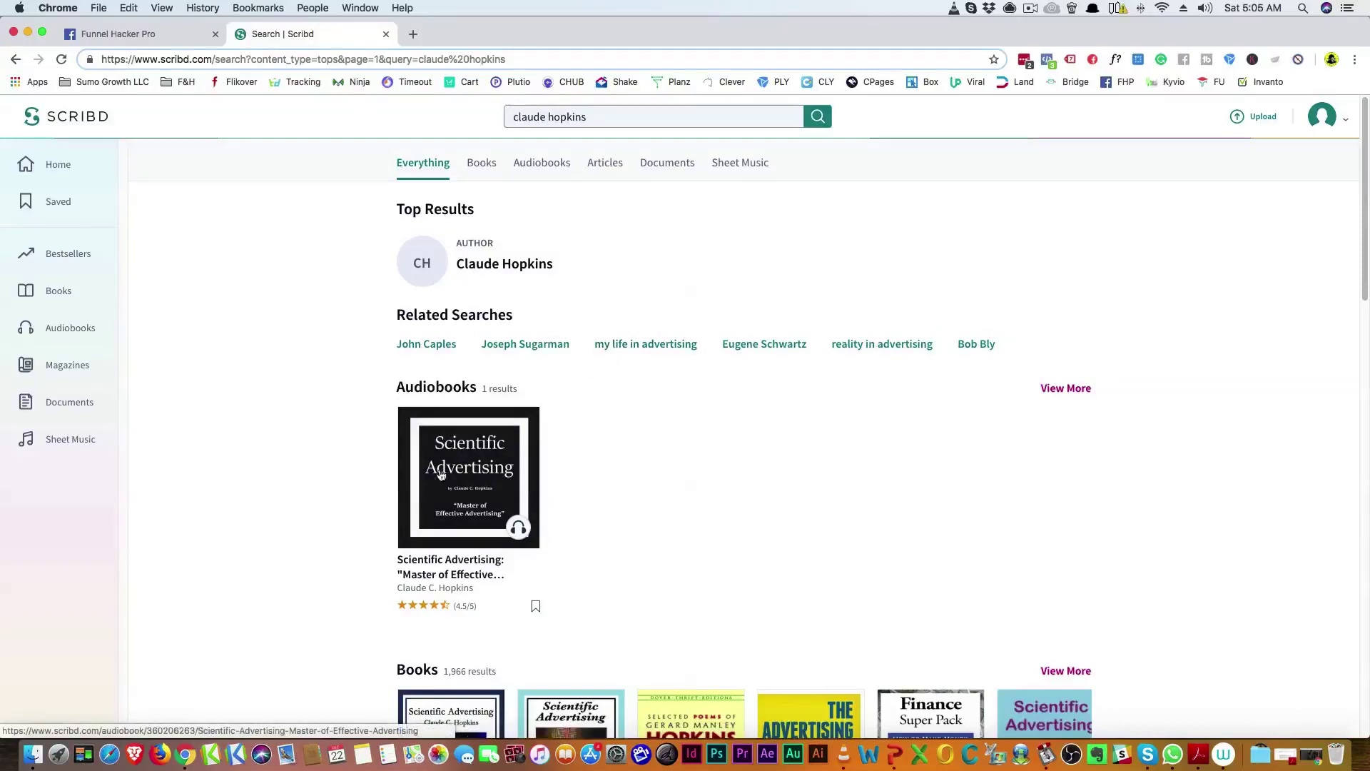
left_click(506, 345)
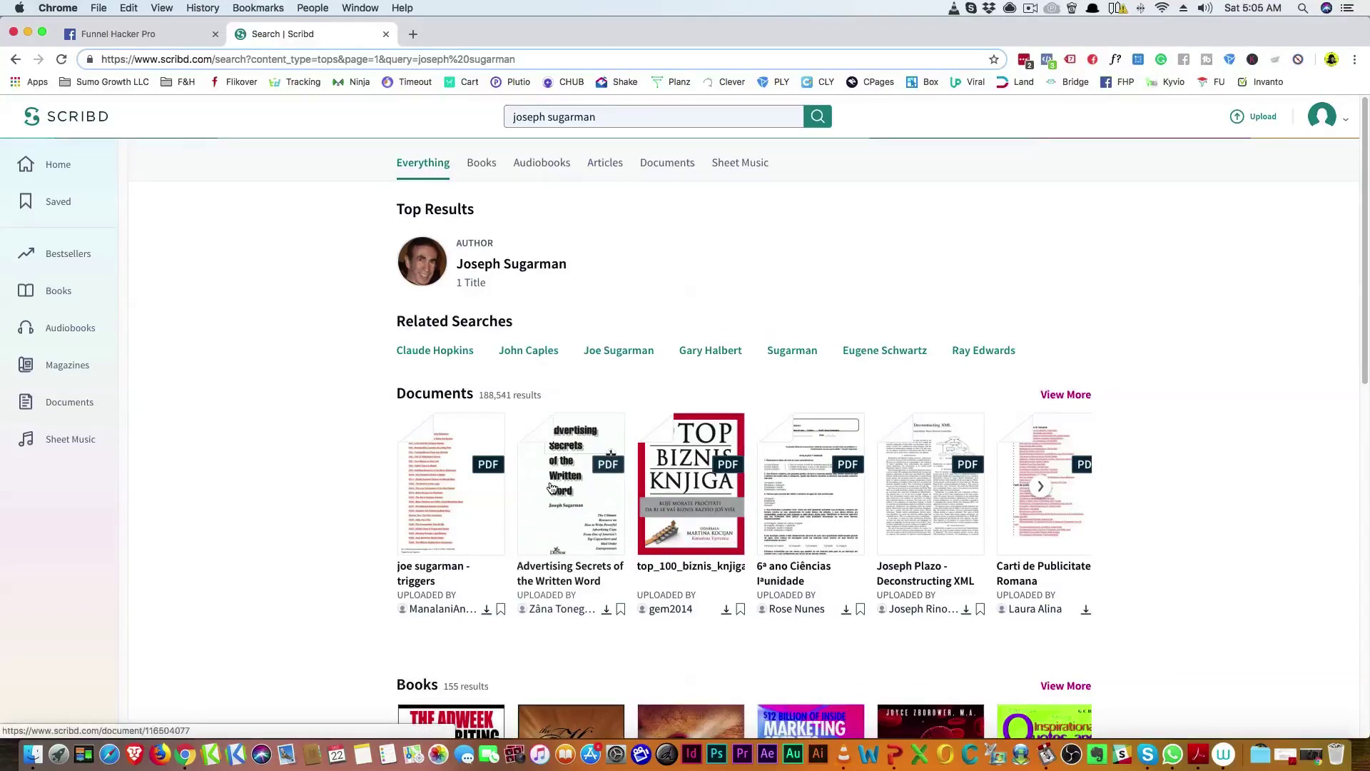
scroll(521, 459, "down", 1)
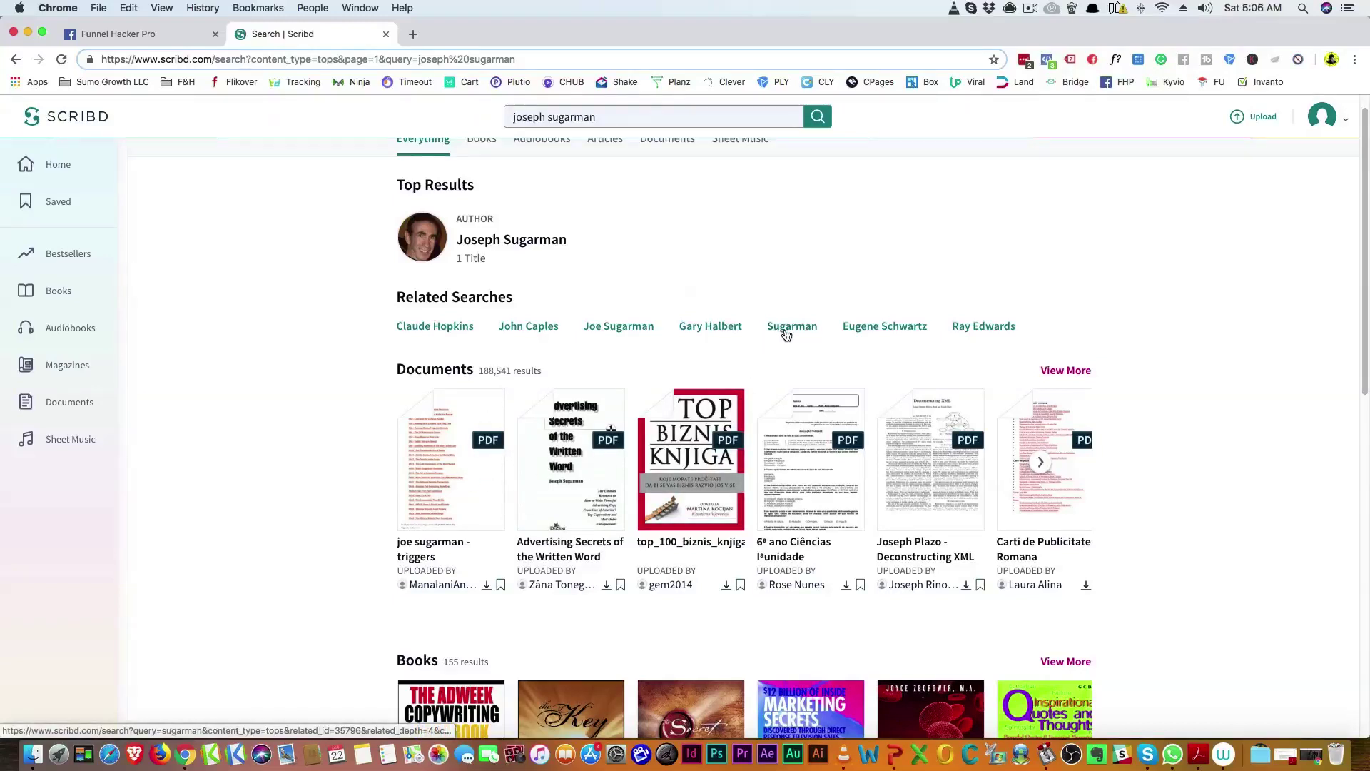
Step: Run a search for the related author Gary Halbert
left_click(713, 329)
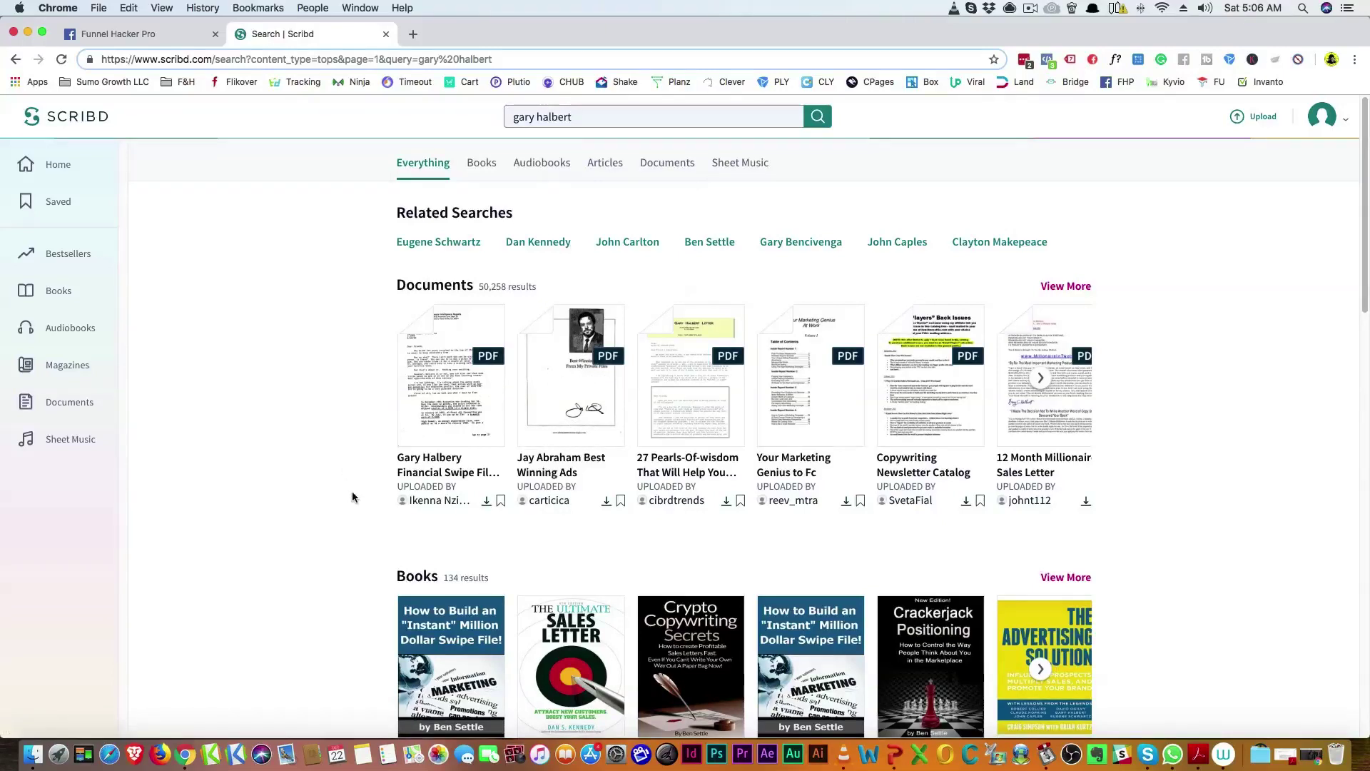
scroll(553, 392, "down", 2)
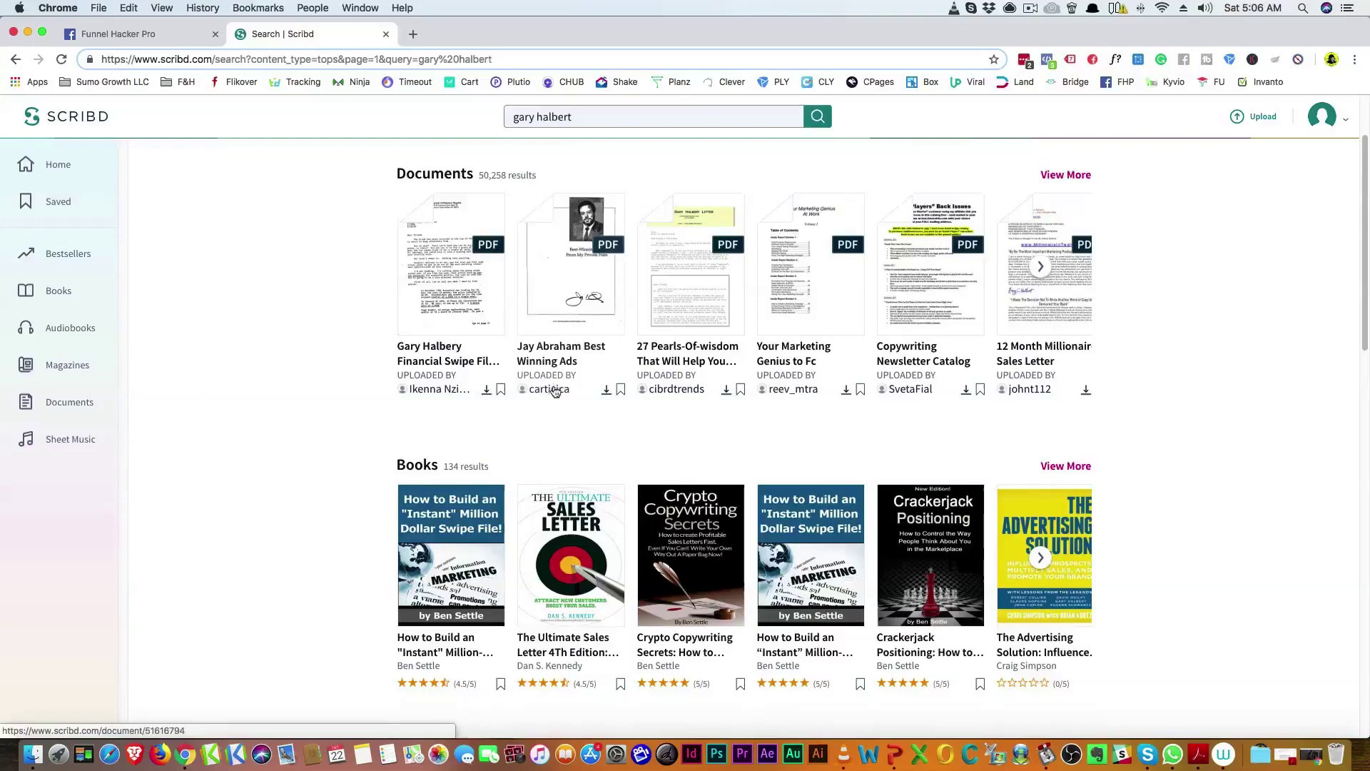
scroll(553, 391, "down", 4)
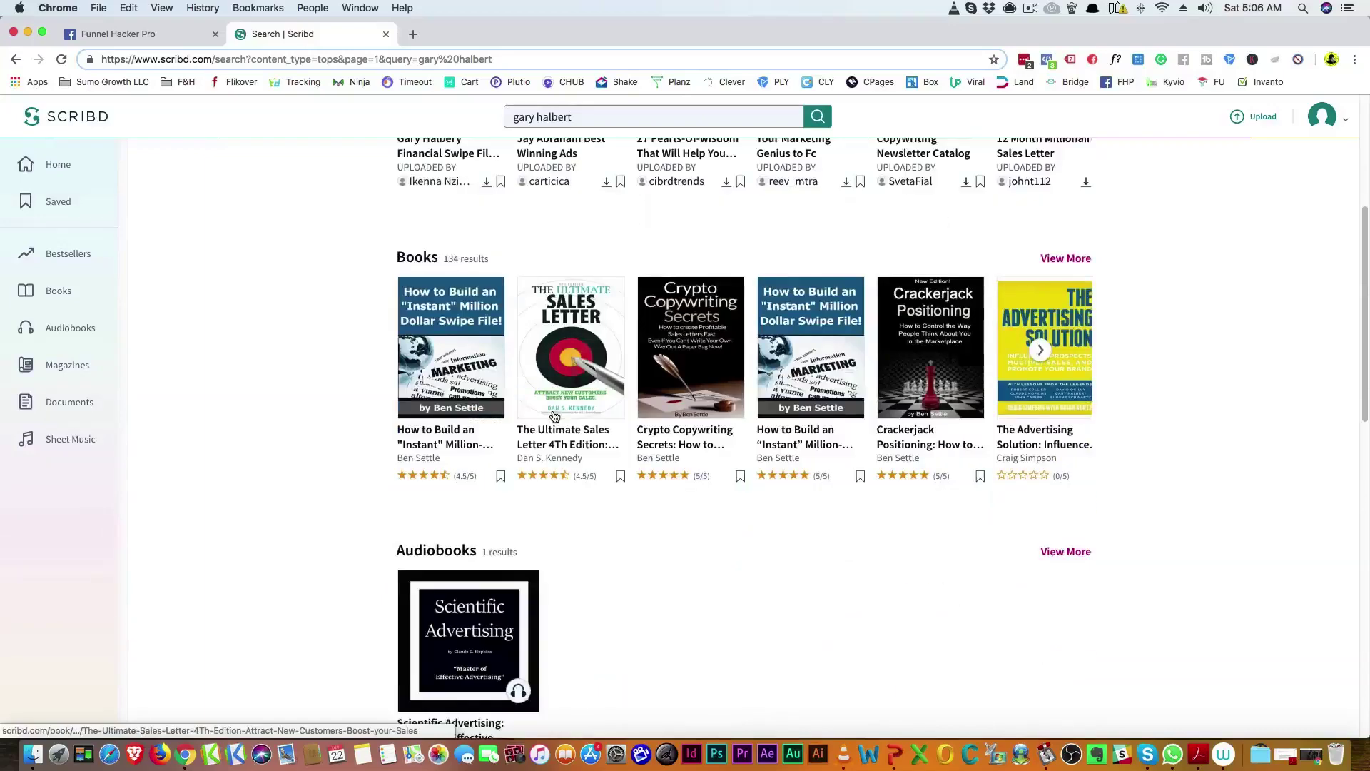
Step: Open The Ultimate Sales Letter page and page through Dan S. Kennedy's other books
left_click(568, 368)
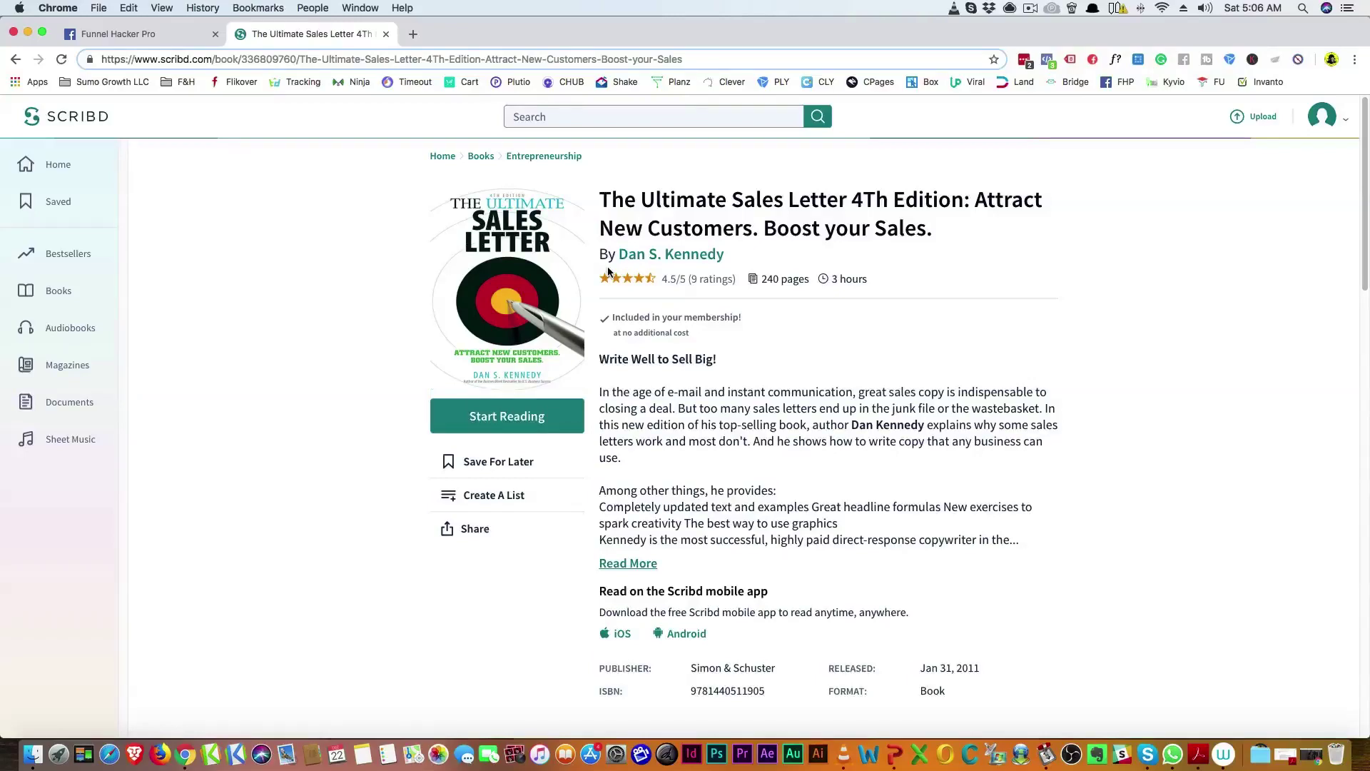
scroll(428, 335, "down", 2)
scroll(423, 336, "down", 2)
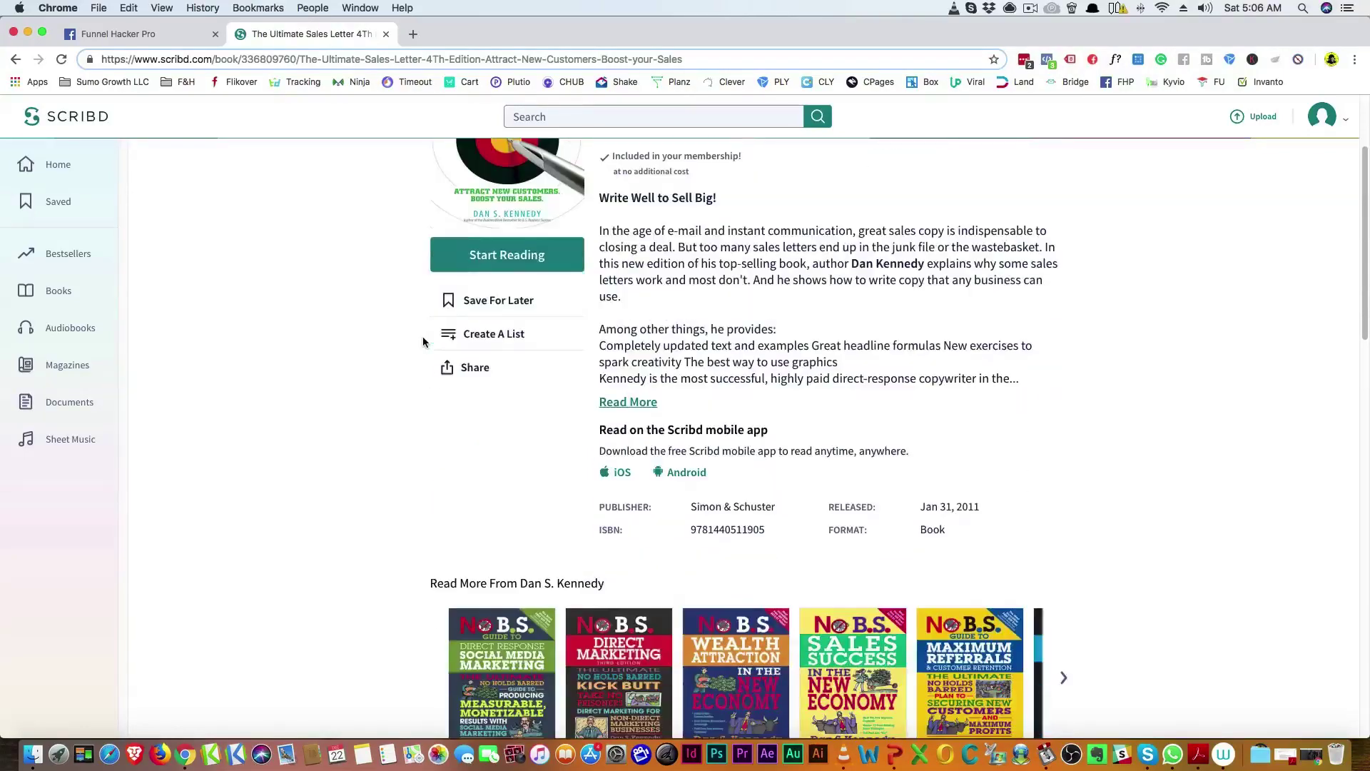
scroll(423, 336, "down", 2)
scroll(423, 341, "down", 2)
scroll(424, 341, "down", 1)
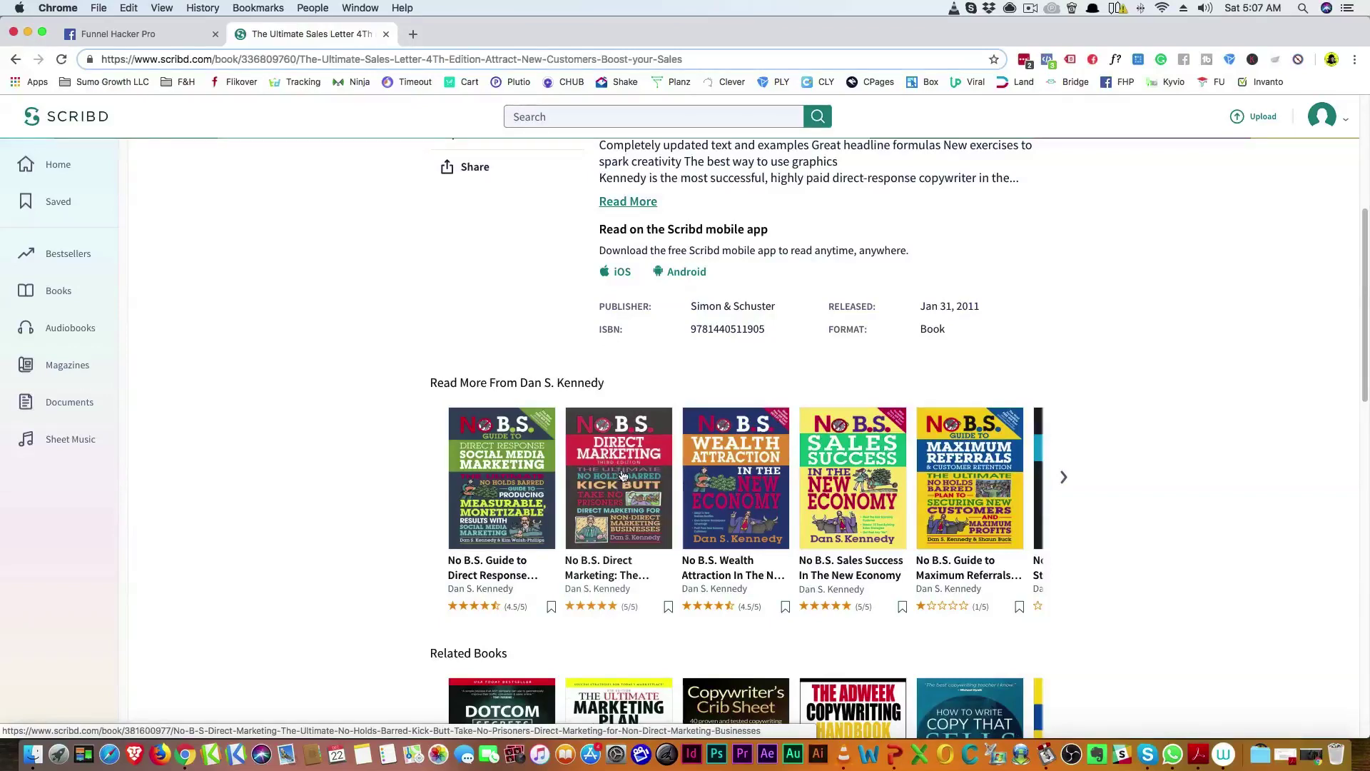
left_click(1059, 481)
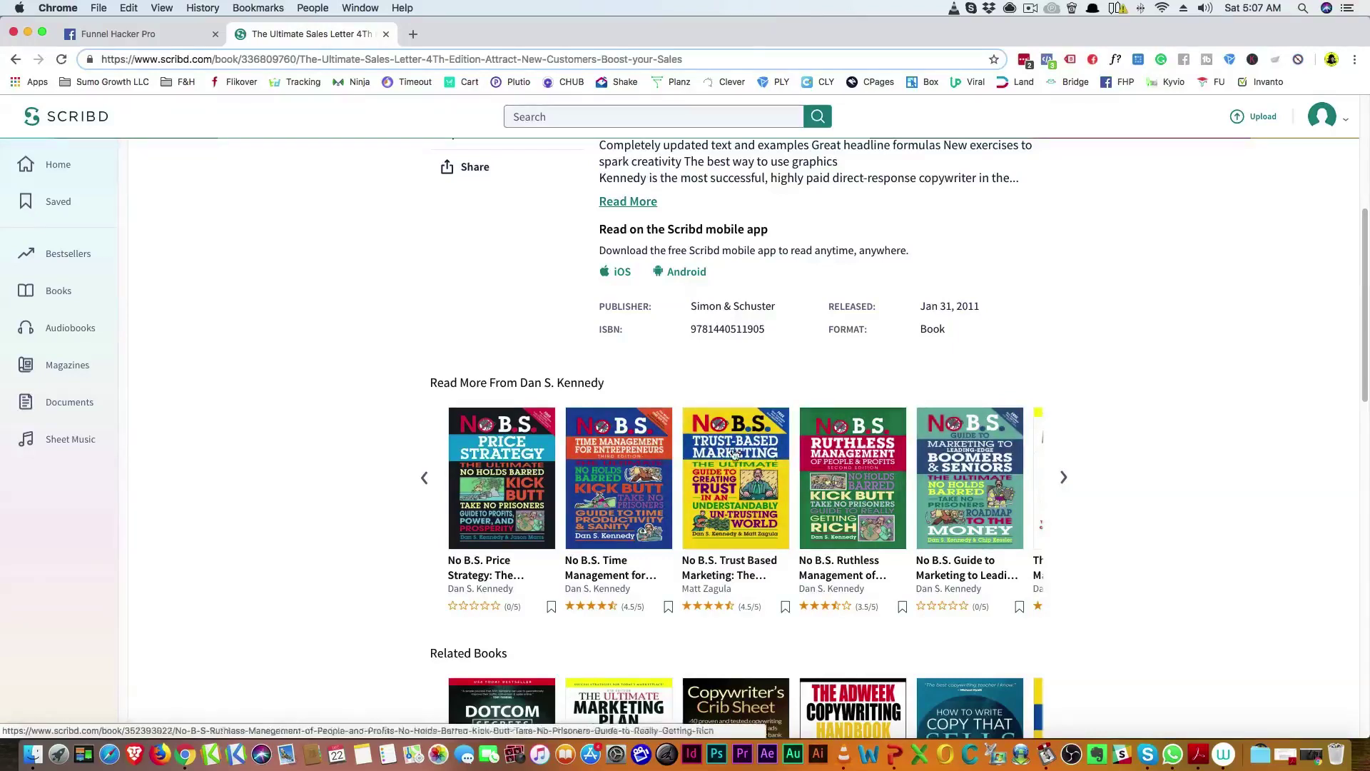
left_click(1065, 480)
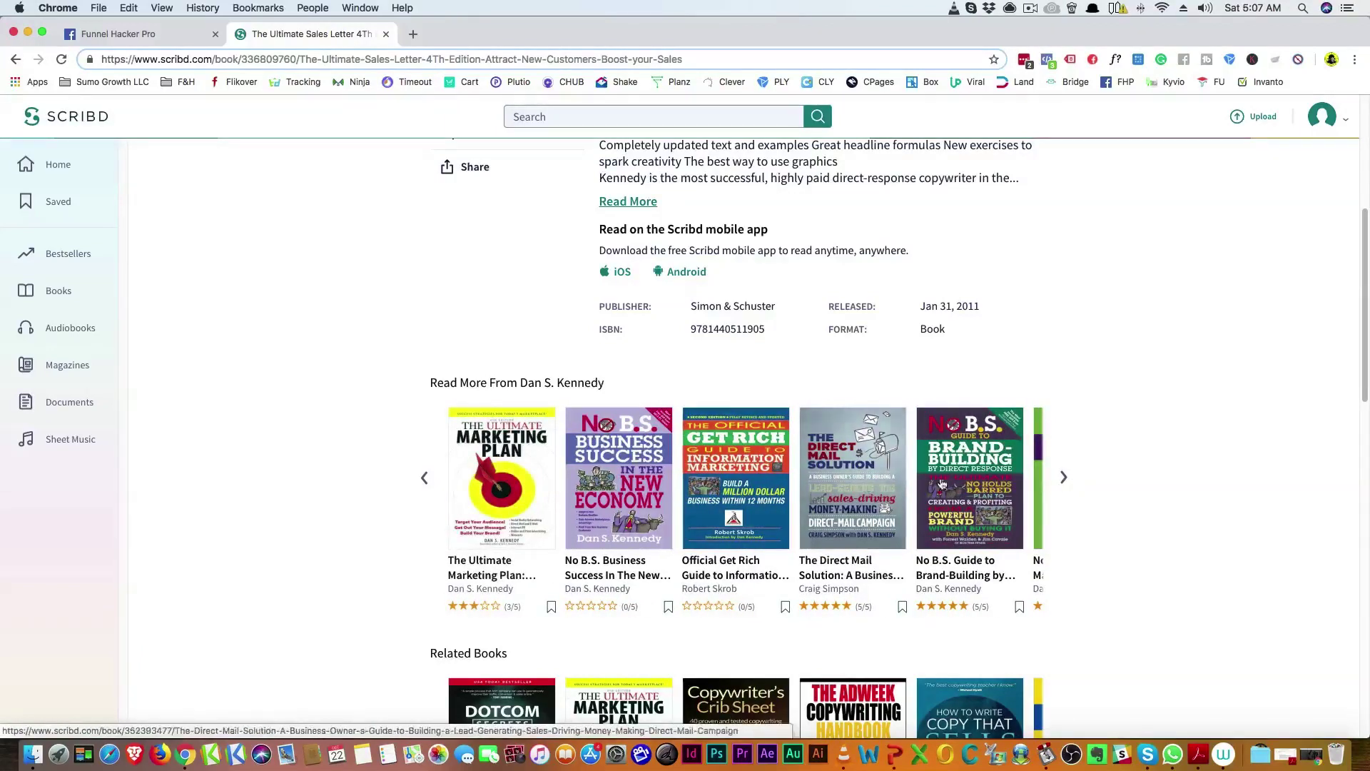
left_click(1061, 480)
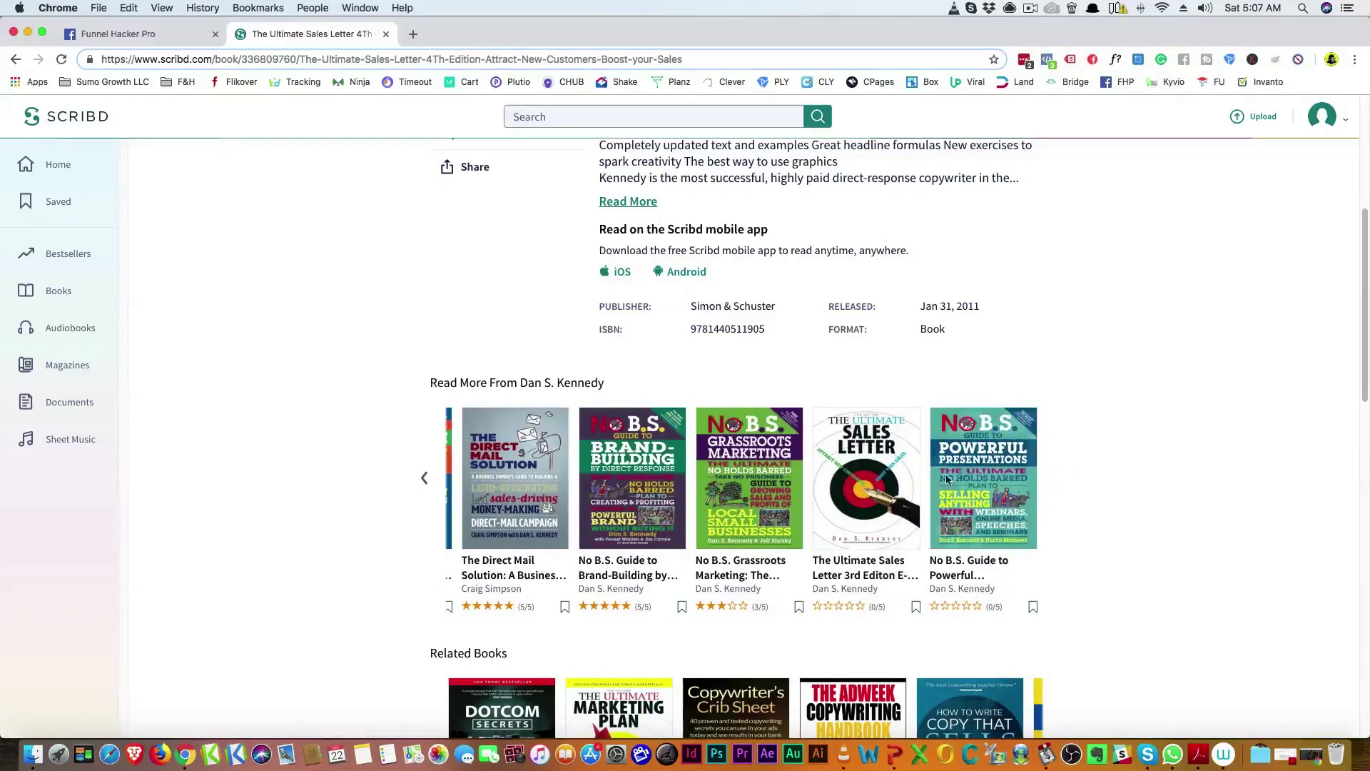
left_click(424, 479)
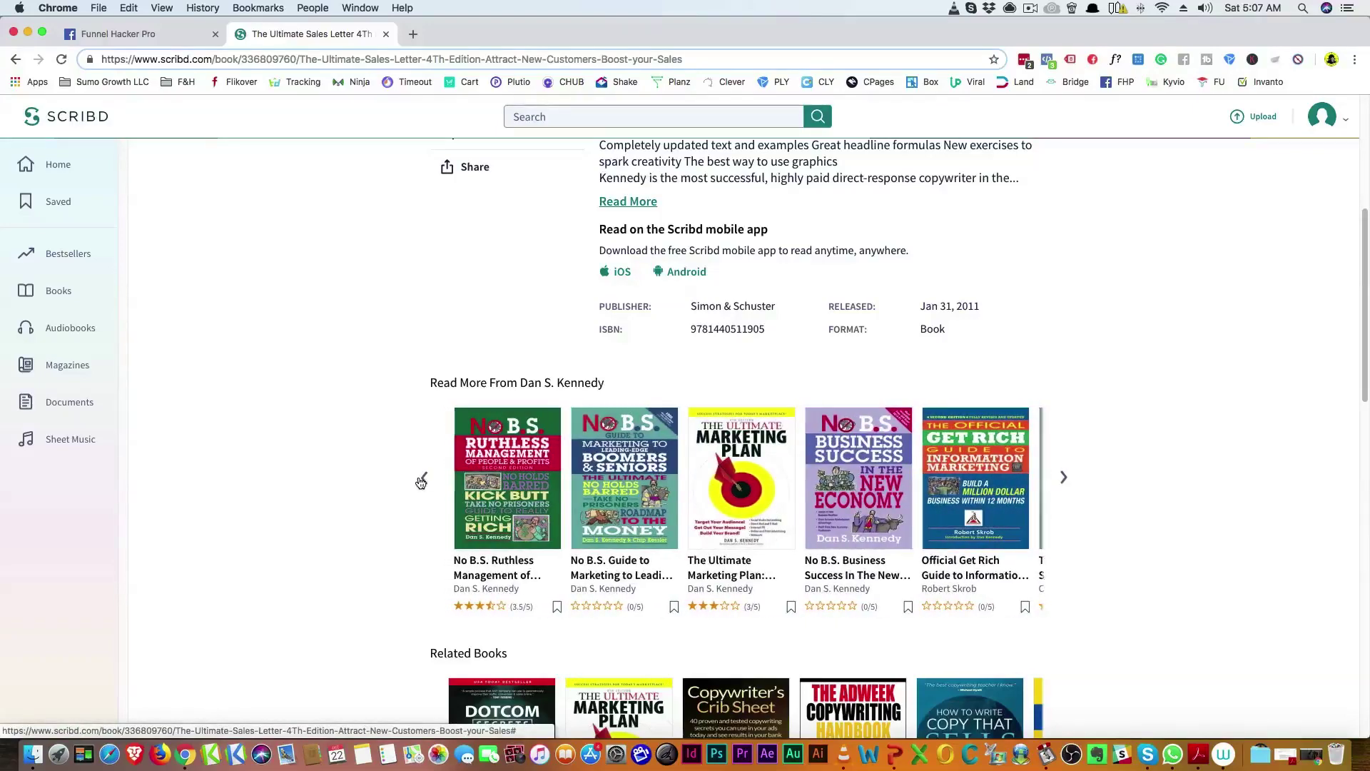
left_click(425, 479)
left_click(423, 481)
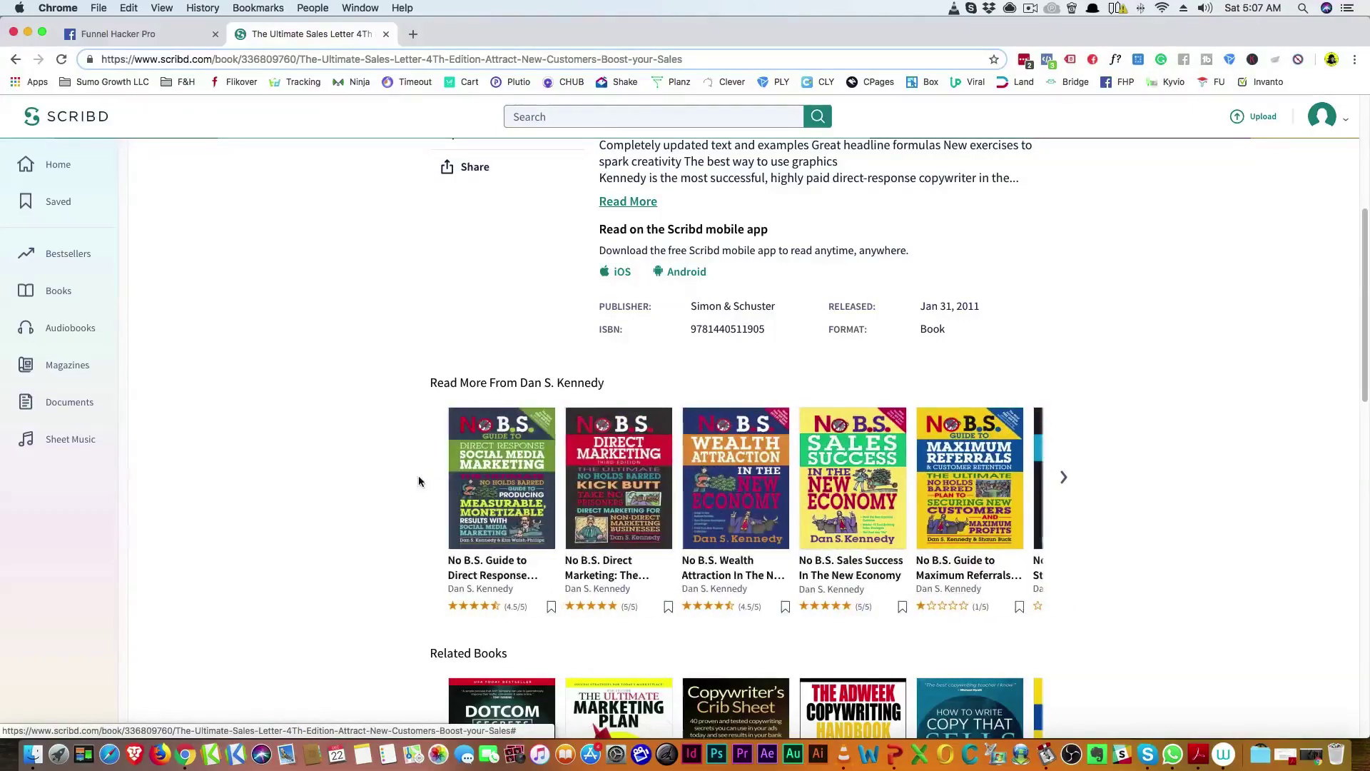
scroll(339, 446, "up", 5)
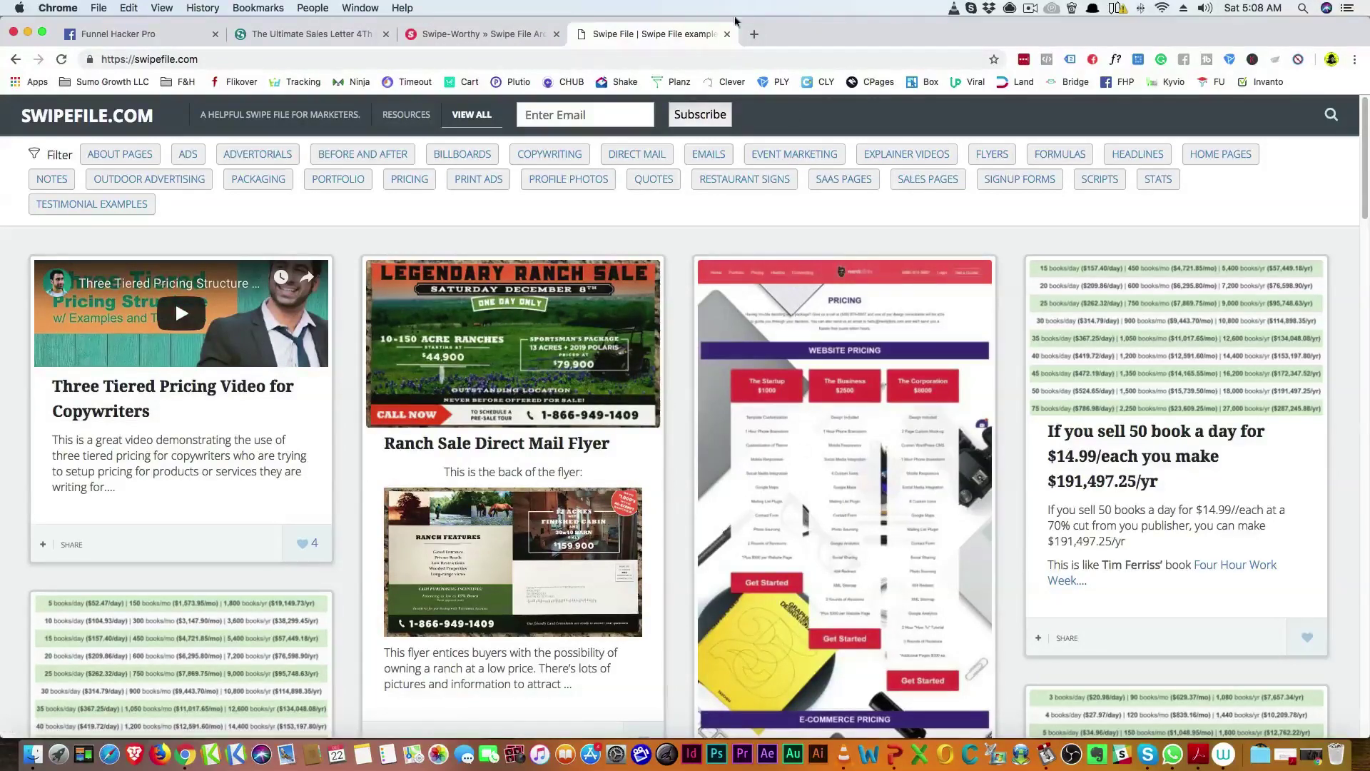
Step: Compare the Swipe-Worthy and swipefile.com tabs, opening and closing the niche list
left_click(463, 35)
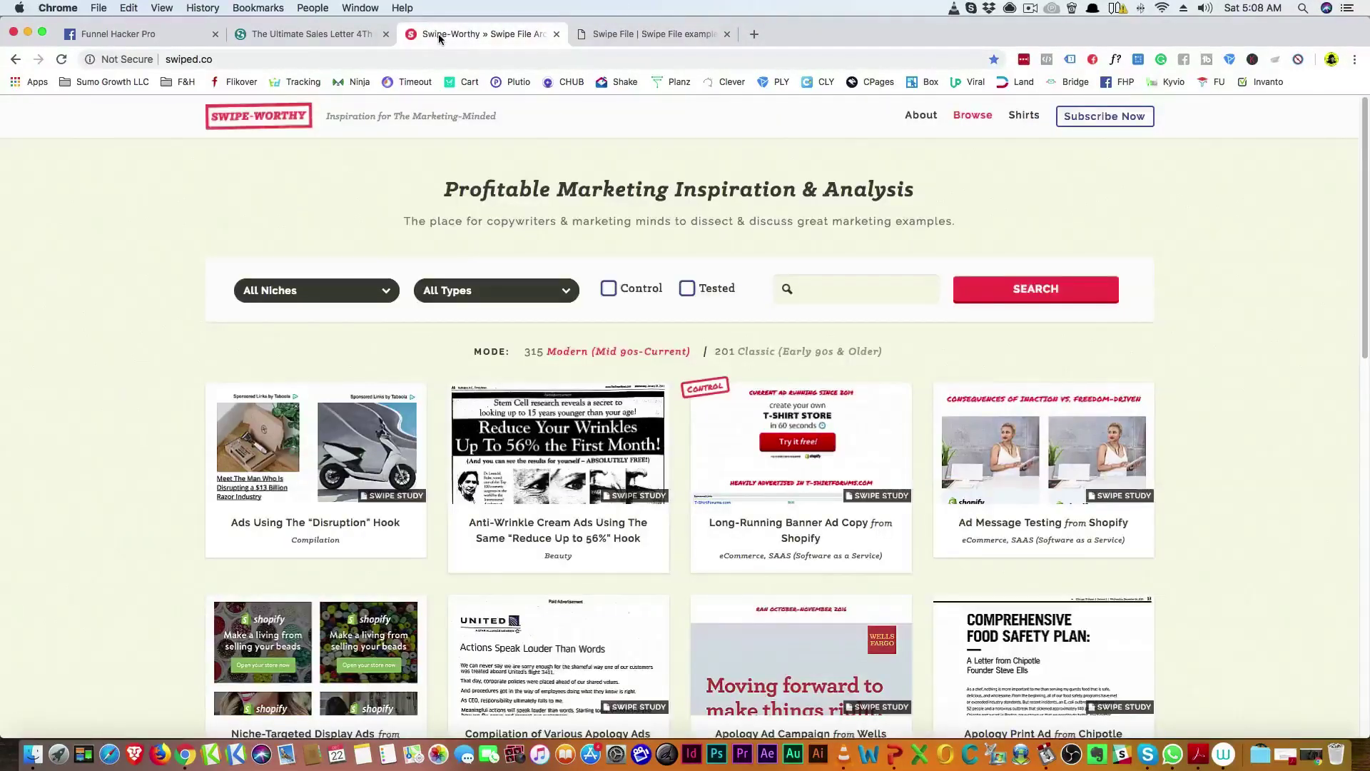
left_click(631, 36)
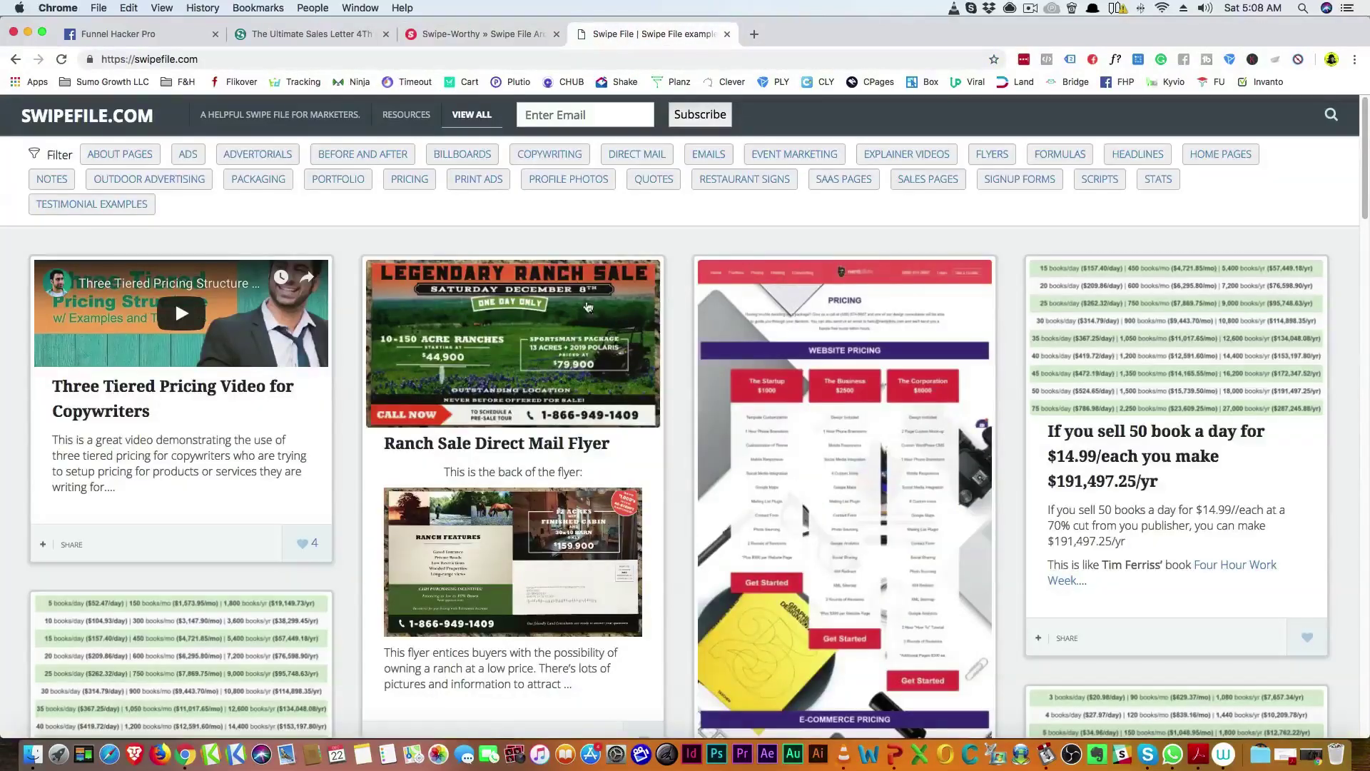
scroll(428, 429, "down", 5)
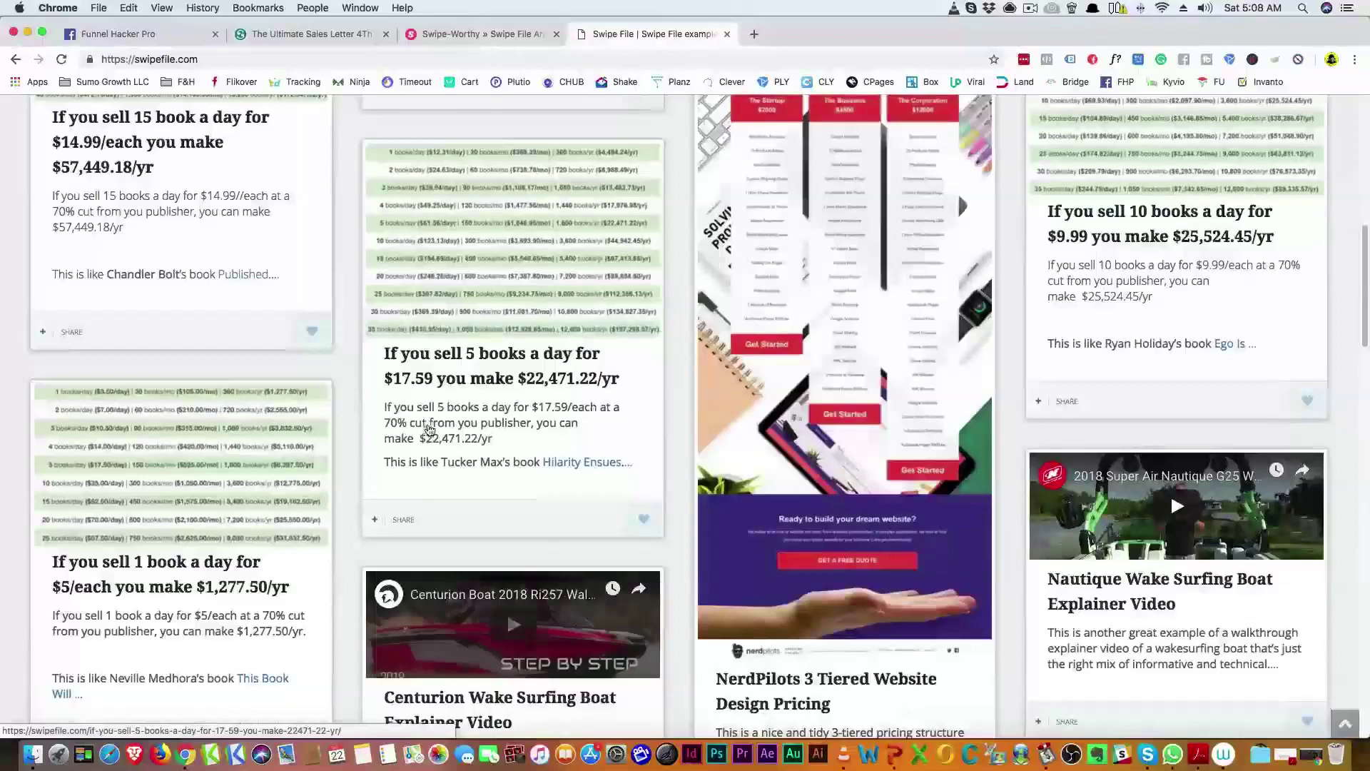
scroll(428, 426, "down", 3)
scroll(428, 426, "down", 5)
scroll(429, 426, "up", 3)
scroll(428, 426, "up", 10)
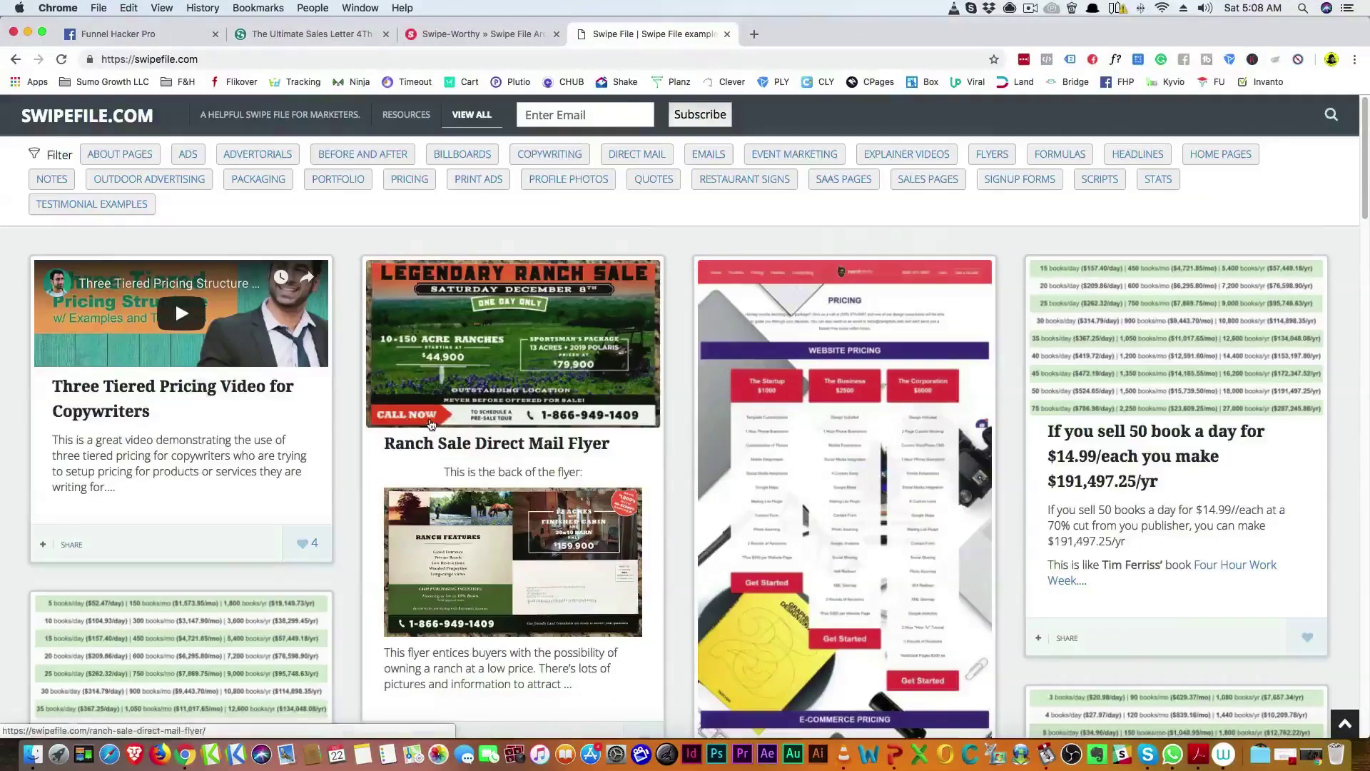
left_click(486, 34)
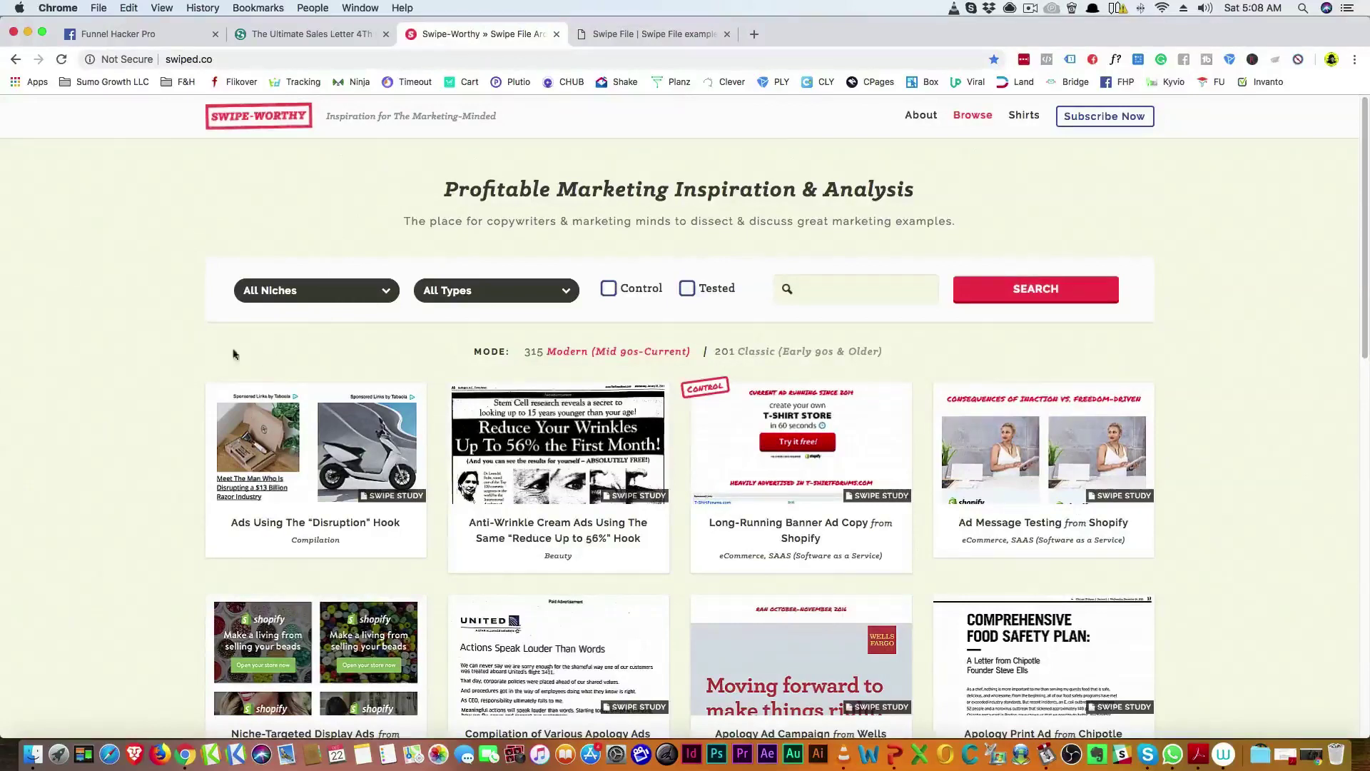
left_click(334, 299)
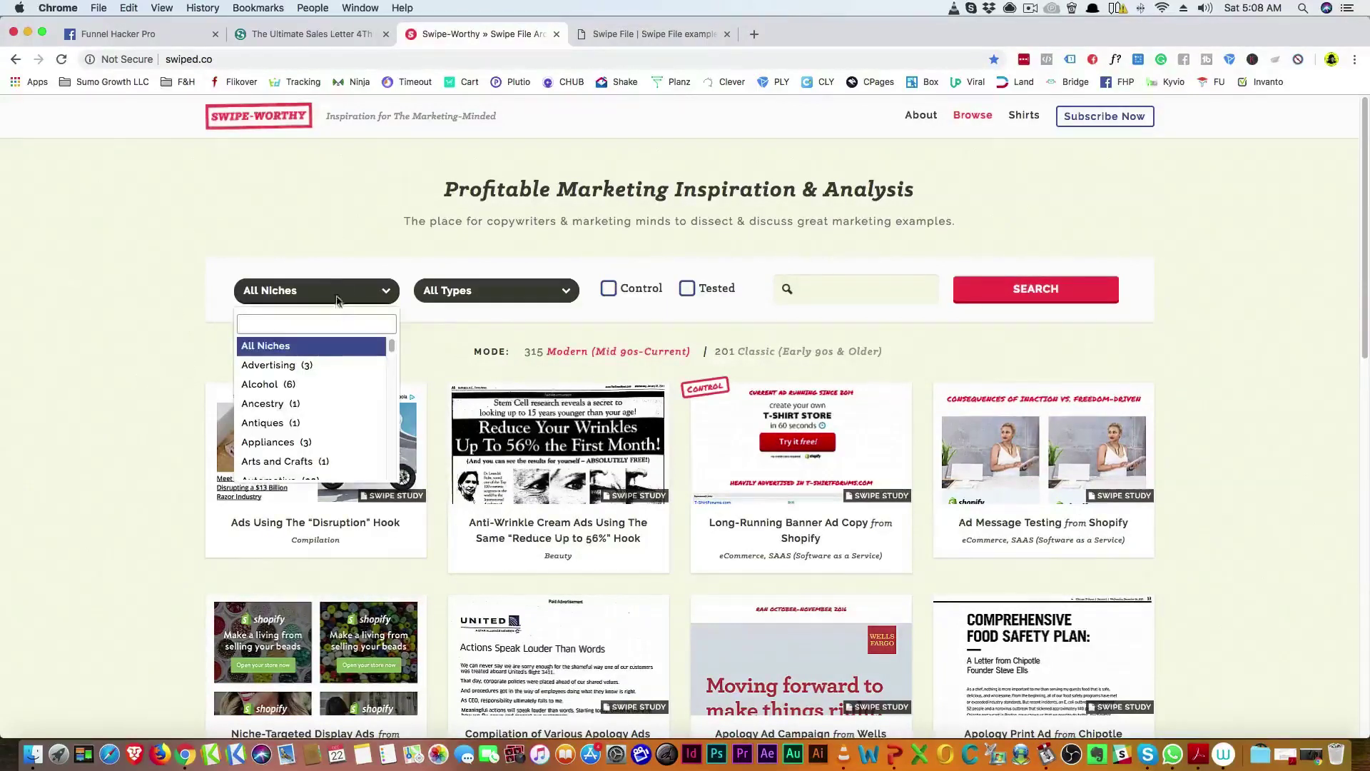
scroll(334, 402, "down", 1)
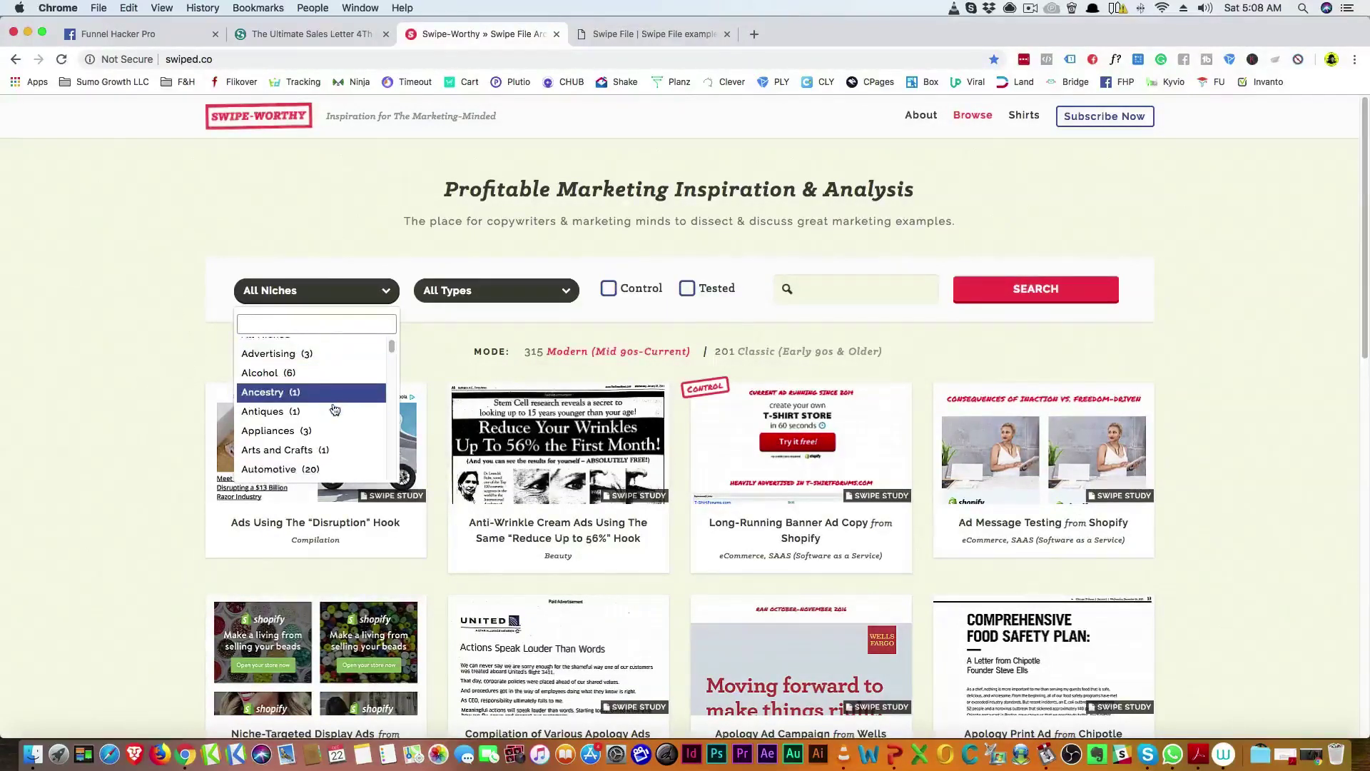
scroll(335, 401, "down", 3)
scroll(336, 401, "down", 3)
left_click(121, 351)
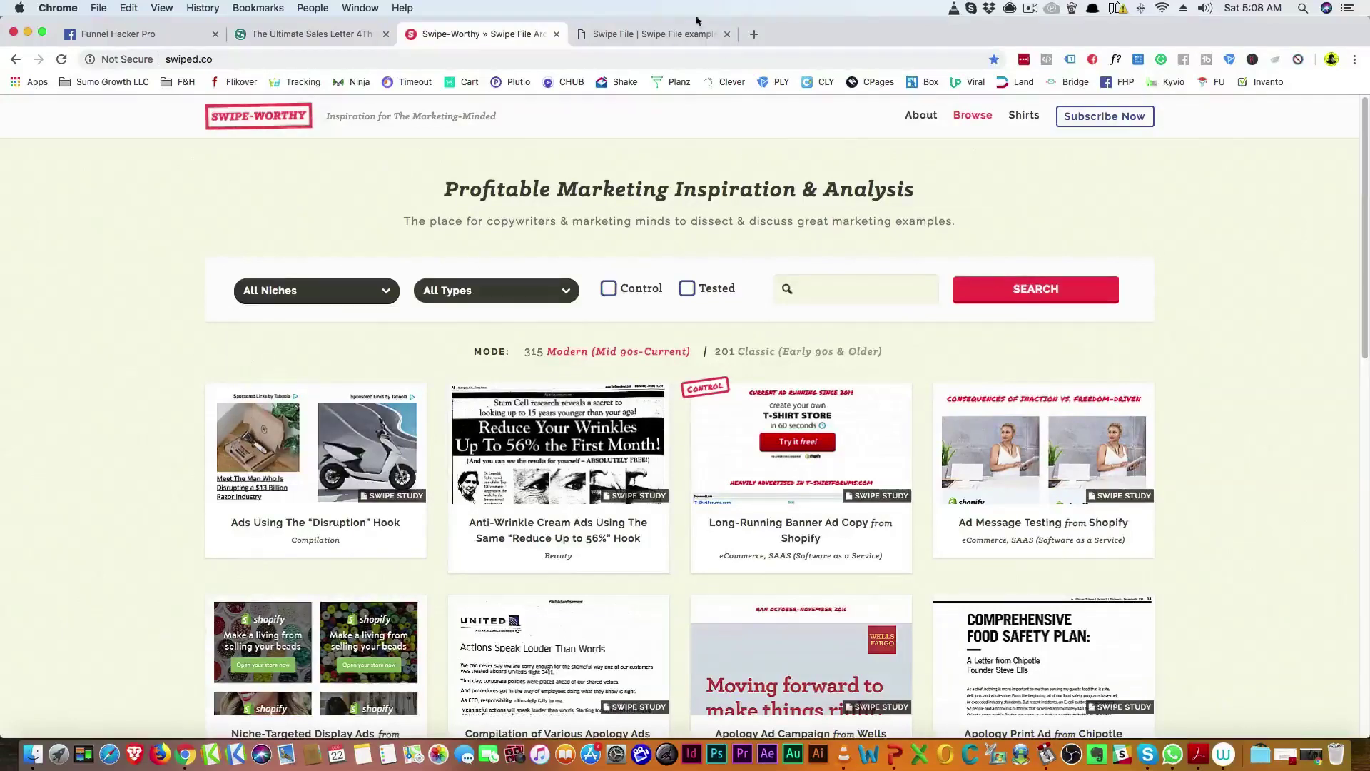
Step: Filter the swipefile.com examples to Copywriting, then to Direct Mail
left_click(631, 34)
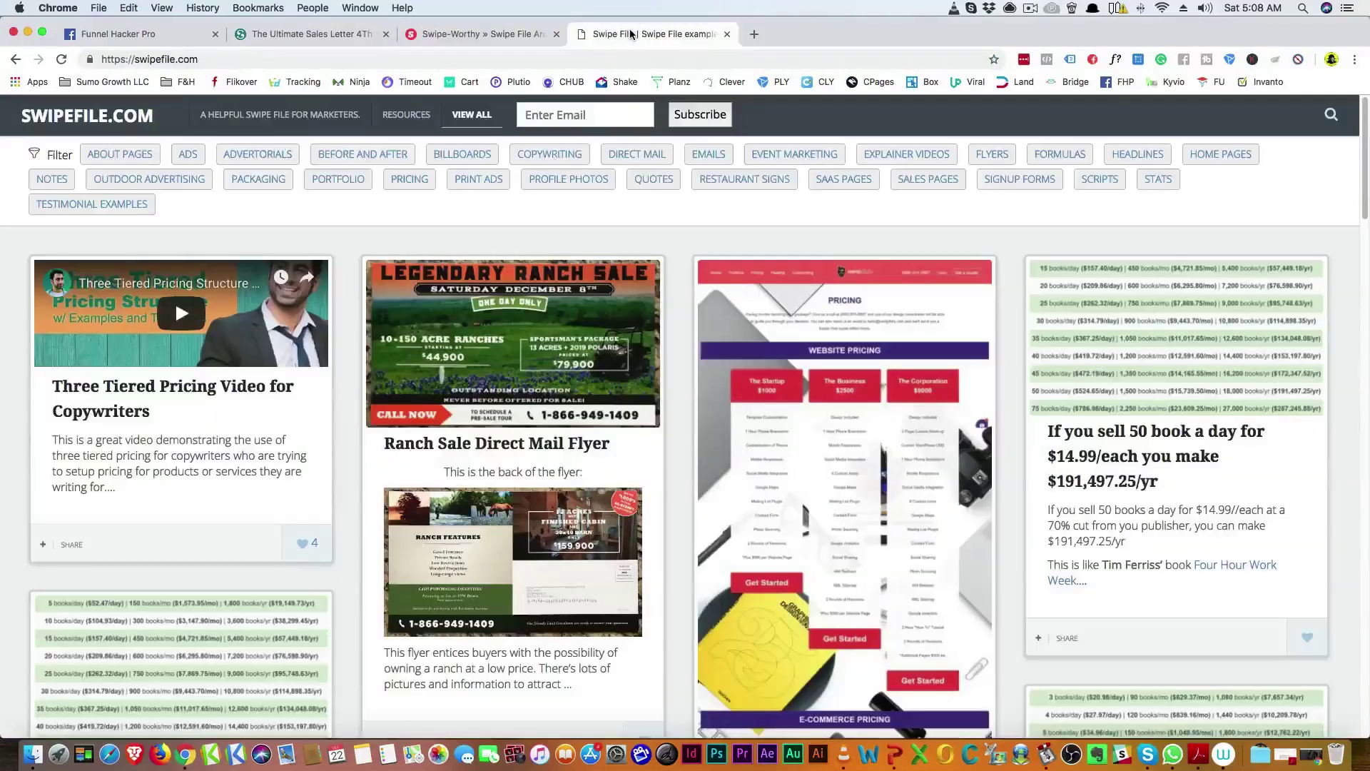
left_click(546, 157)
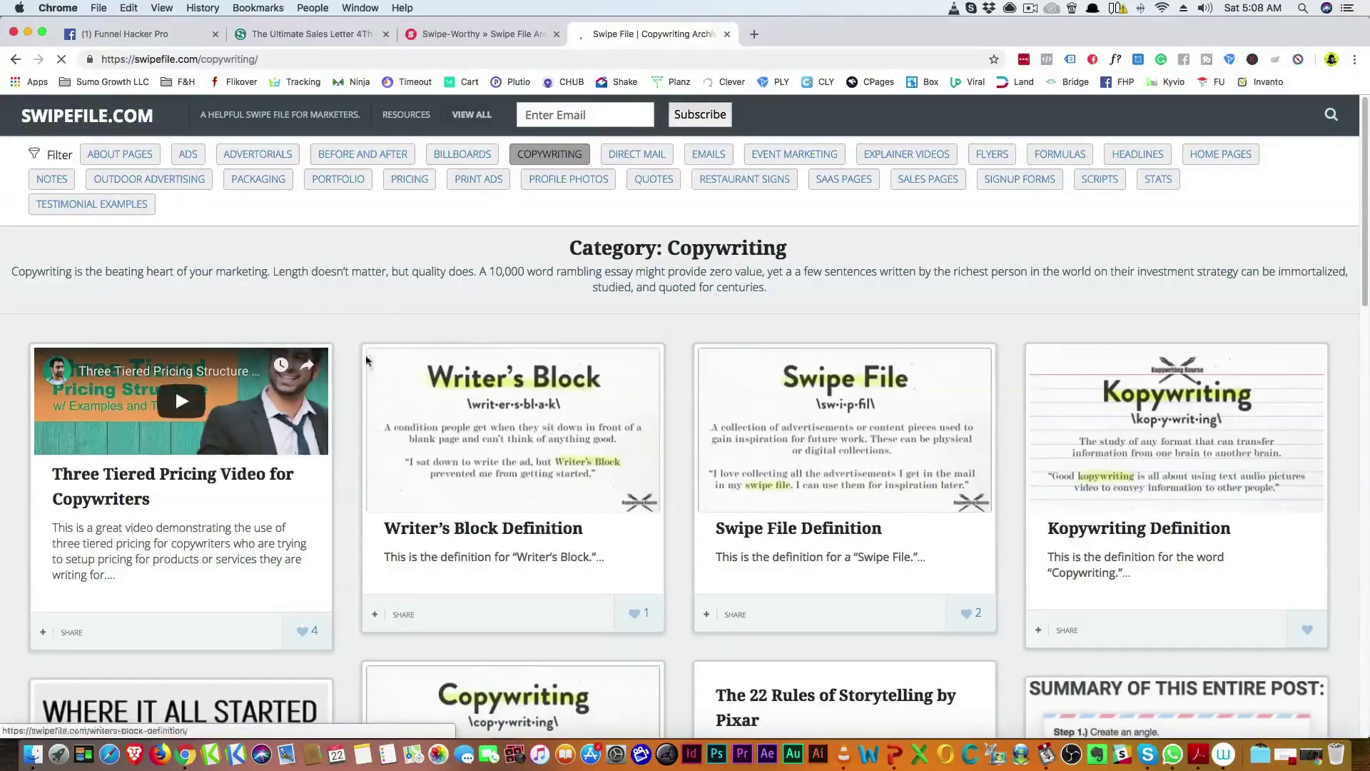
scroll(328, 369, "down", 2)
scroll(365, 364, "down", 2)
scroll(366, 362, "down", 1)
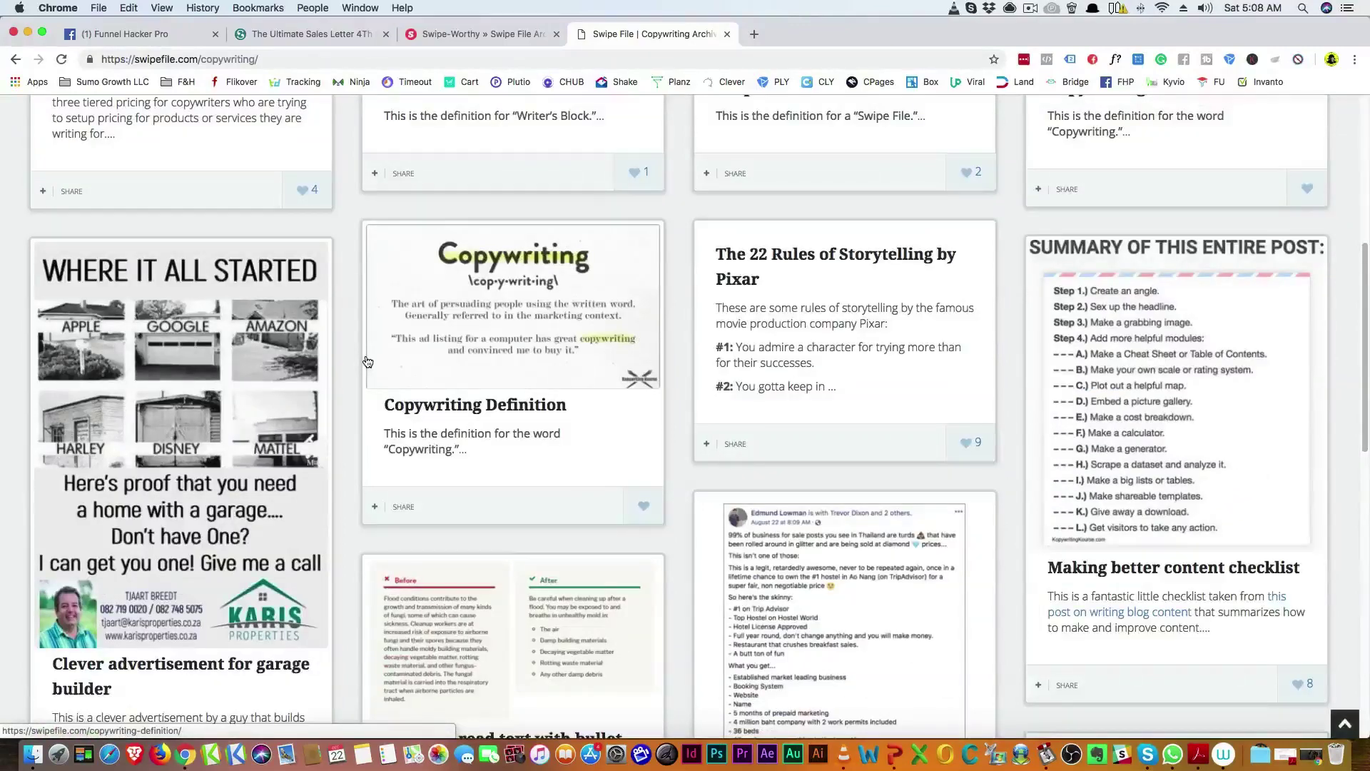
scroll(366, 354, "up", 5)
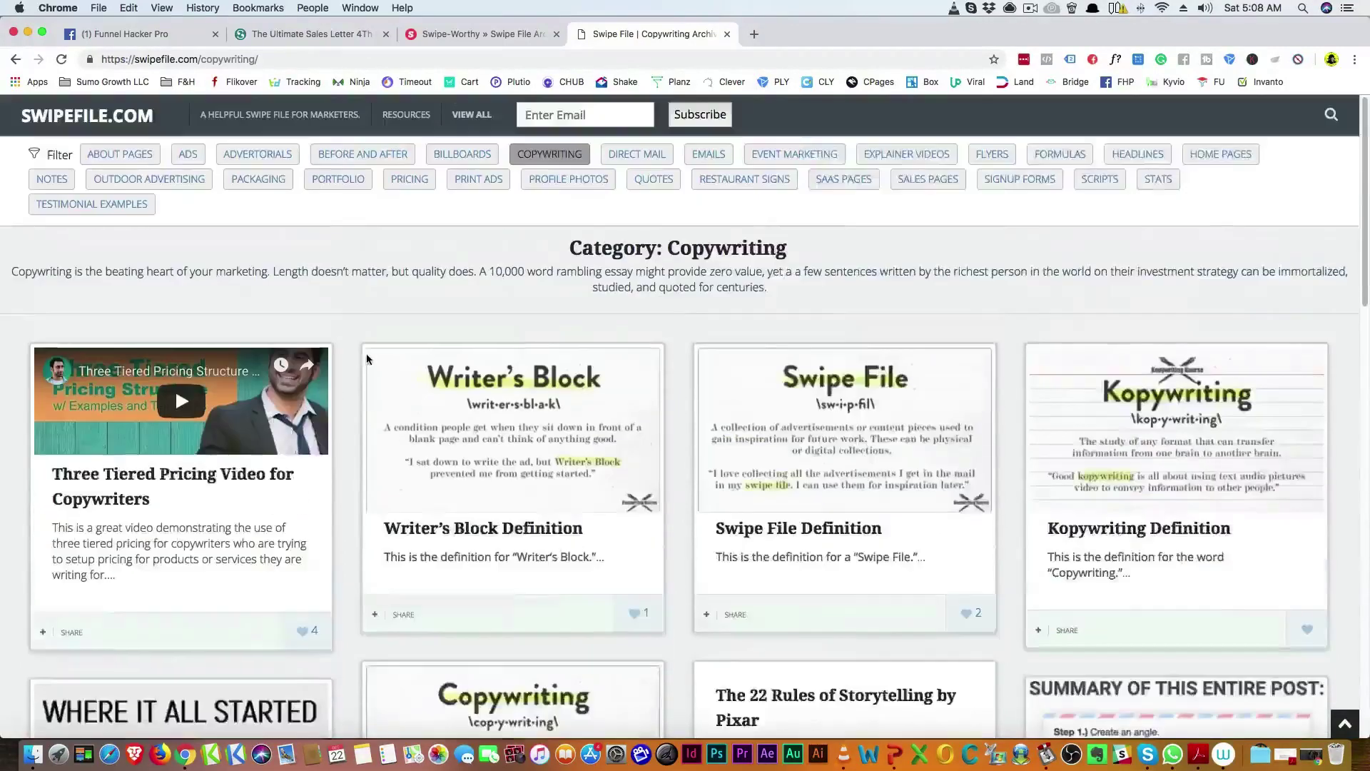
left_click(627, 155)
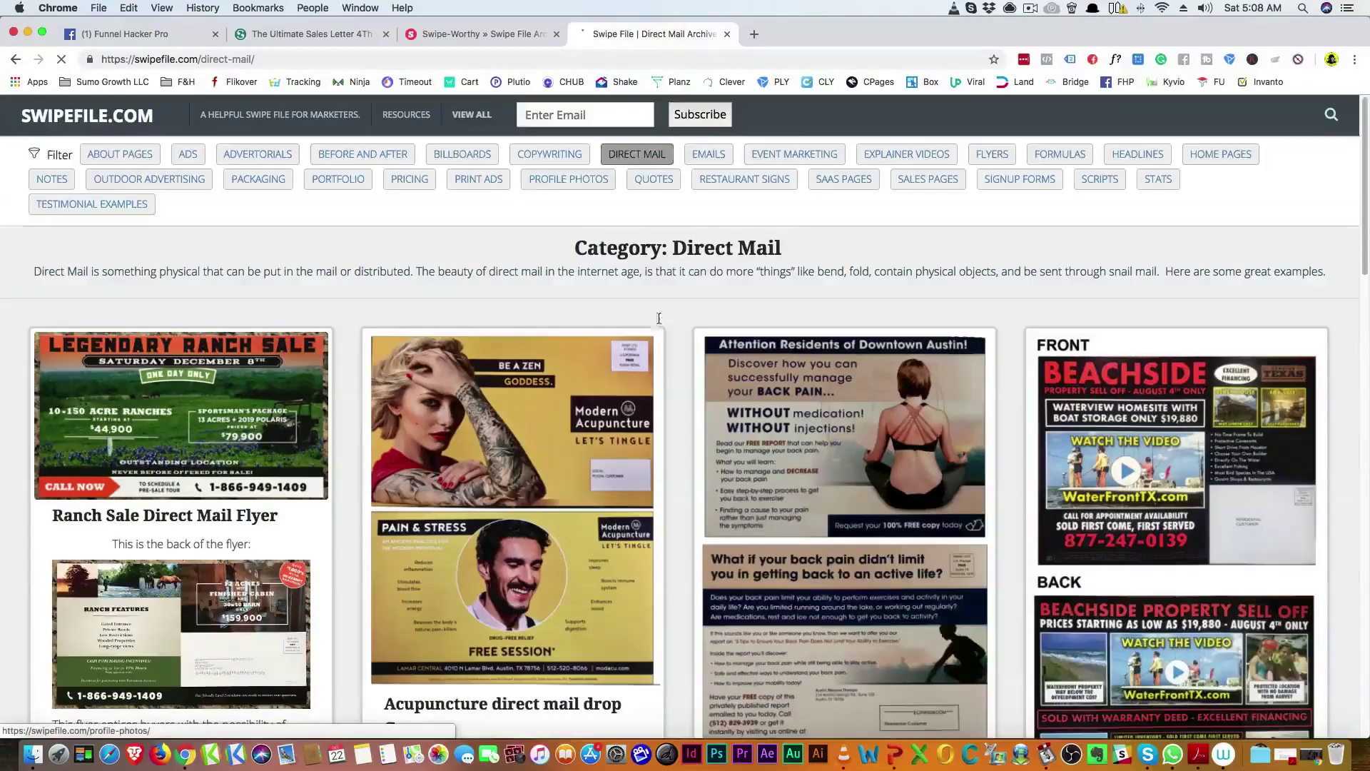
scroll(685, 279, "down", 3)
scroll(727, 346, "down", 2)
scroll(726, 346, "down", 3)
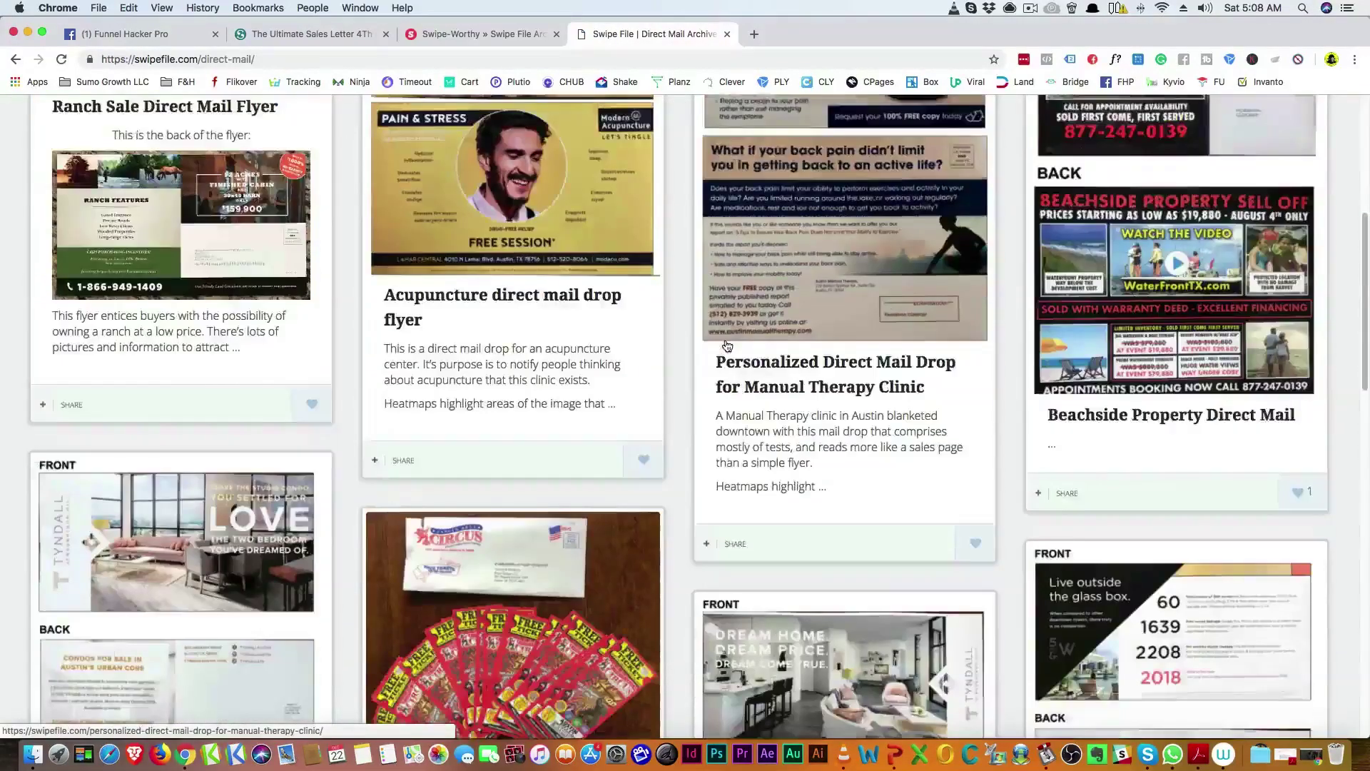
scroll(726, 345, "down", 2)
scroll(726, 345, "down", 4)
scroll(726, 345, "down", 3)
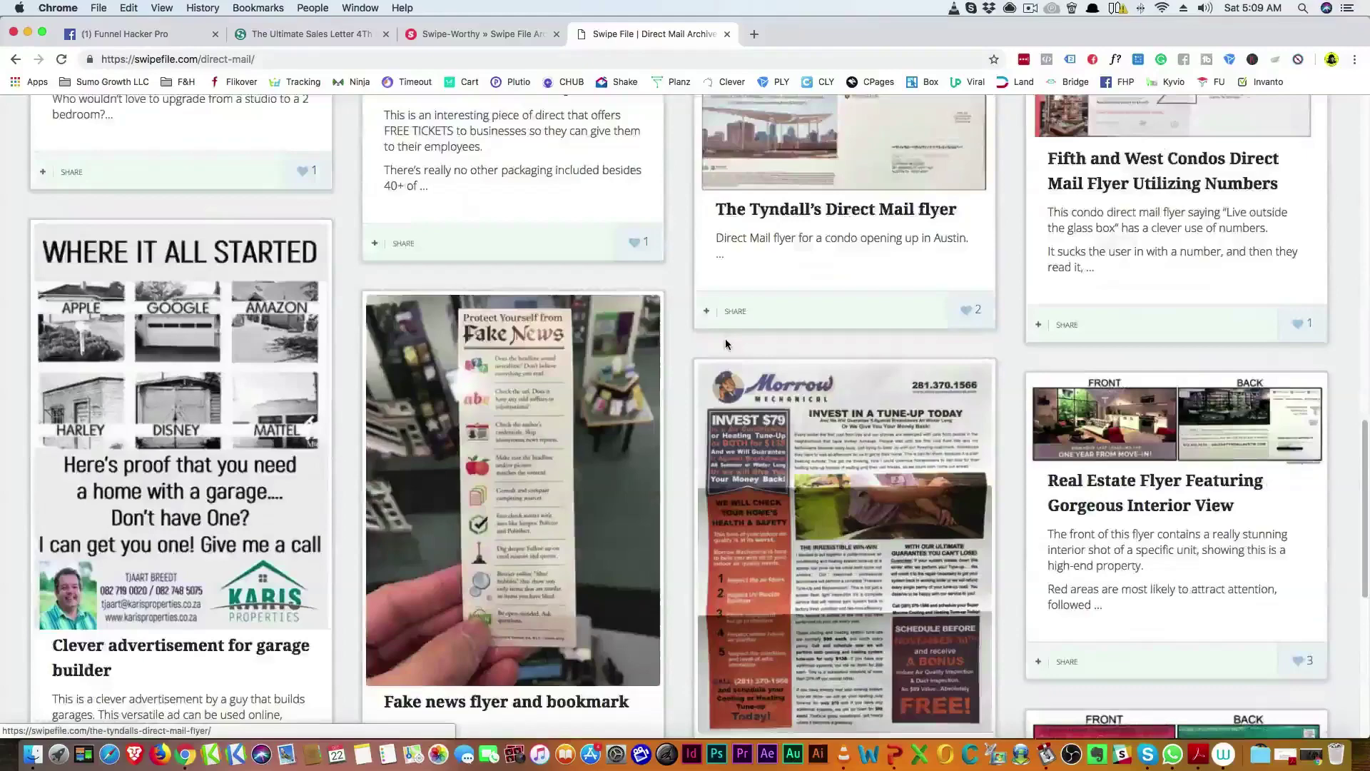
scroll(727, 346, "down", 3)
scroll(726, 346, "down", 3)
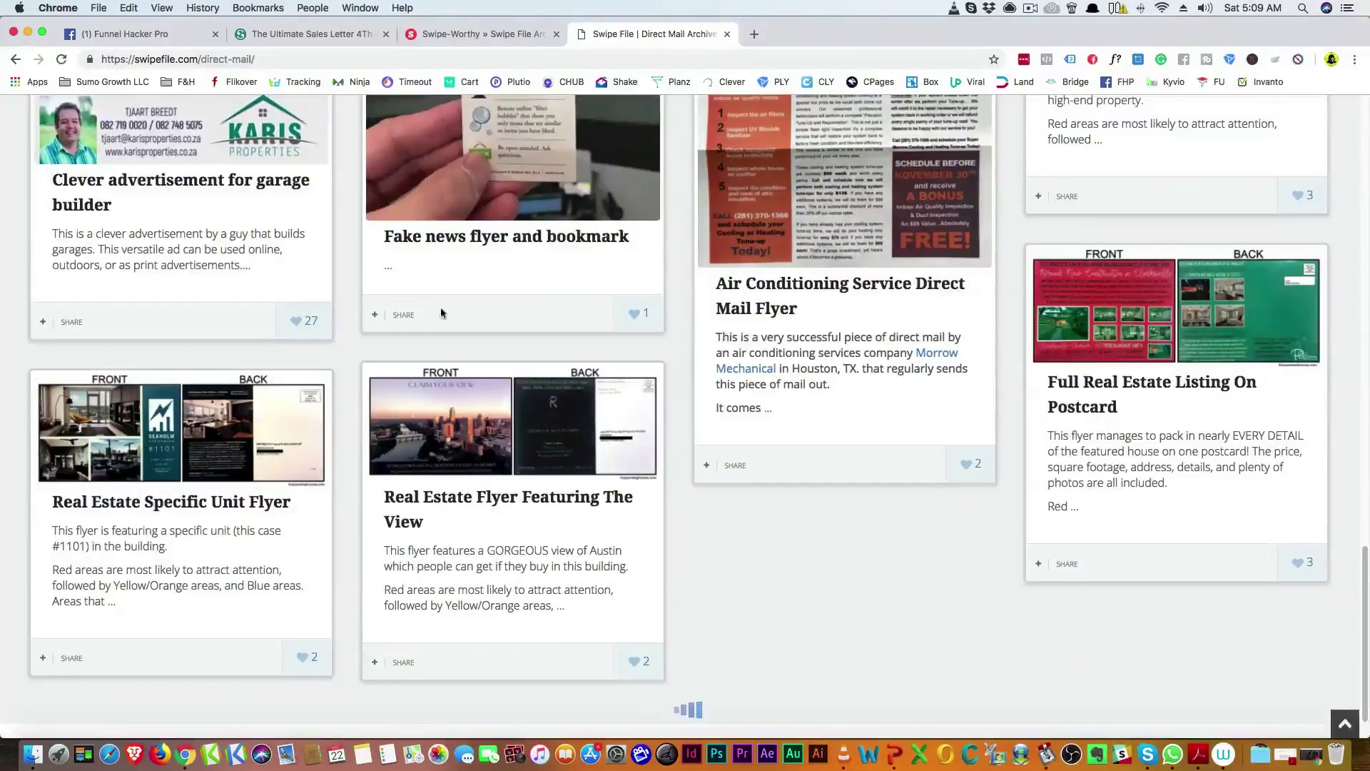
scroll(331, 417, "up", 10)
scroll(331, 418, "up", 10)
left_click(565, 33)
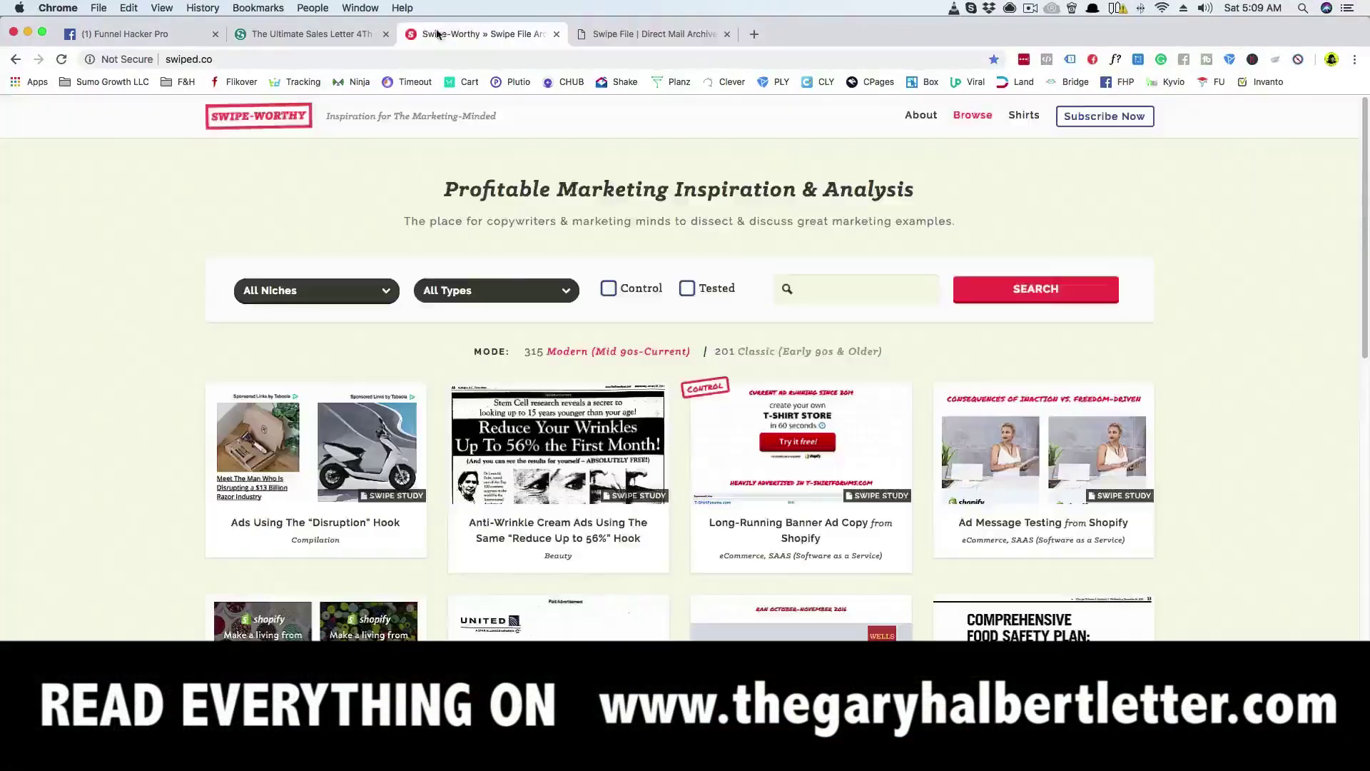
Step: Leave the book page and open Free Bencivenga Bullets from the gary bencivenga results
left_click(290, 30)
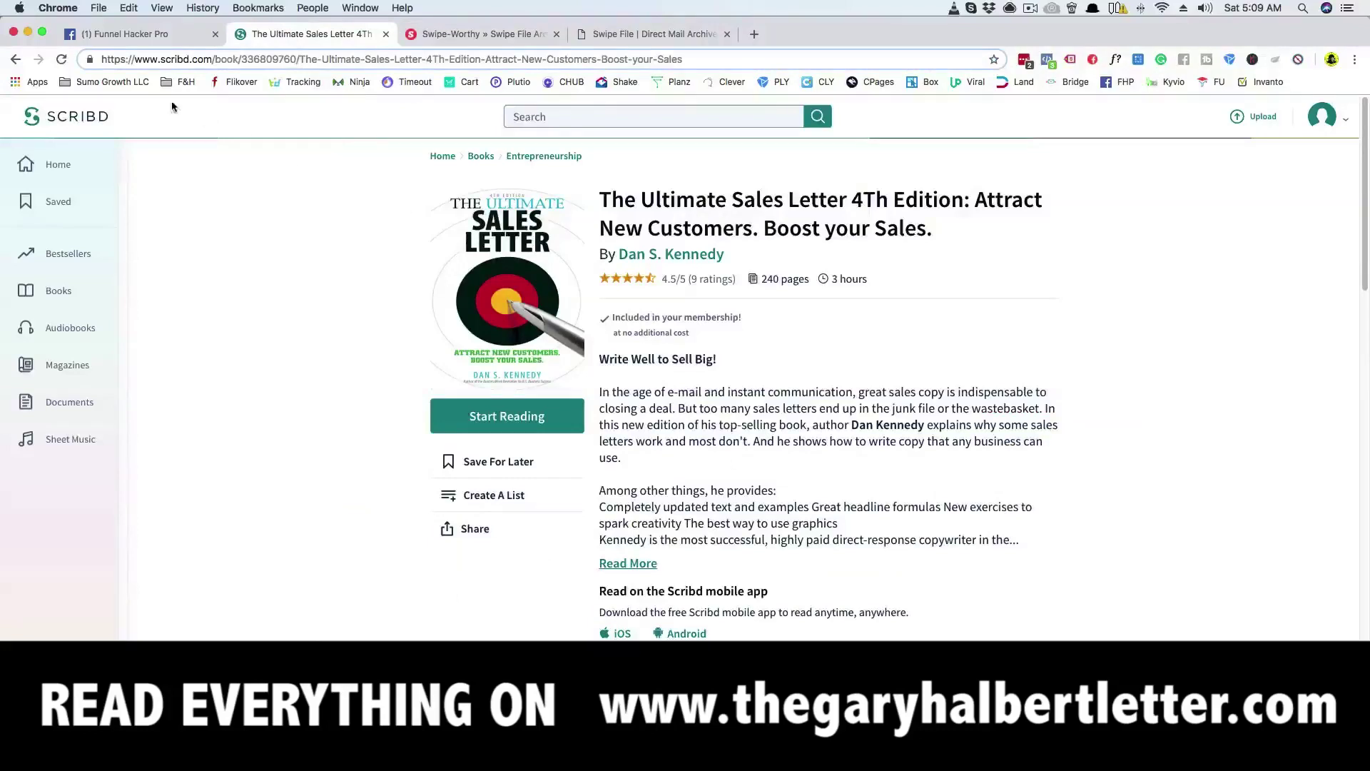
left_click(16, 58)
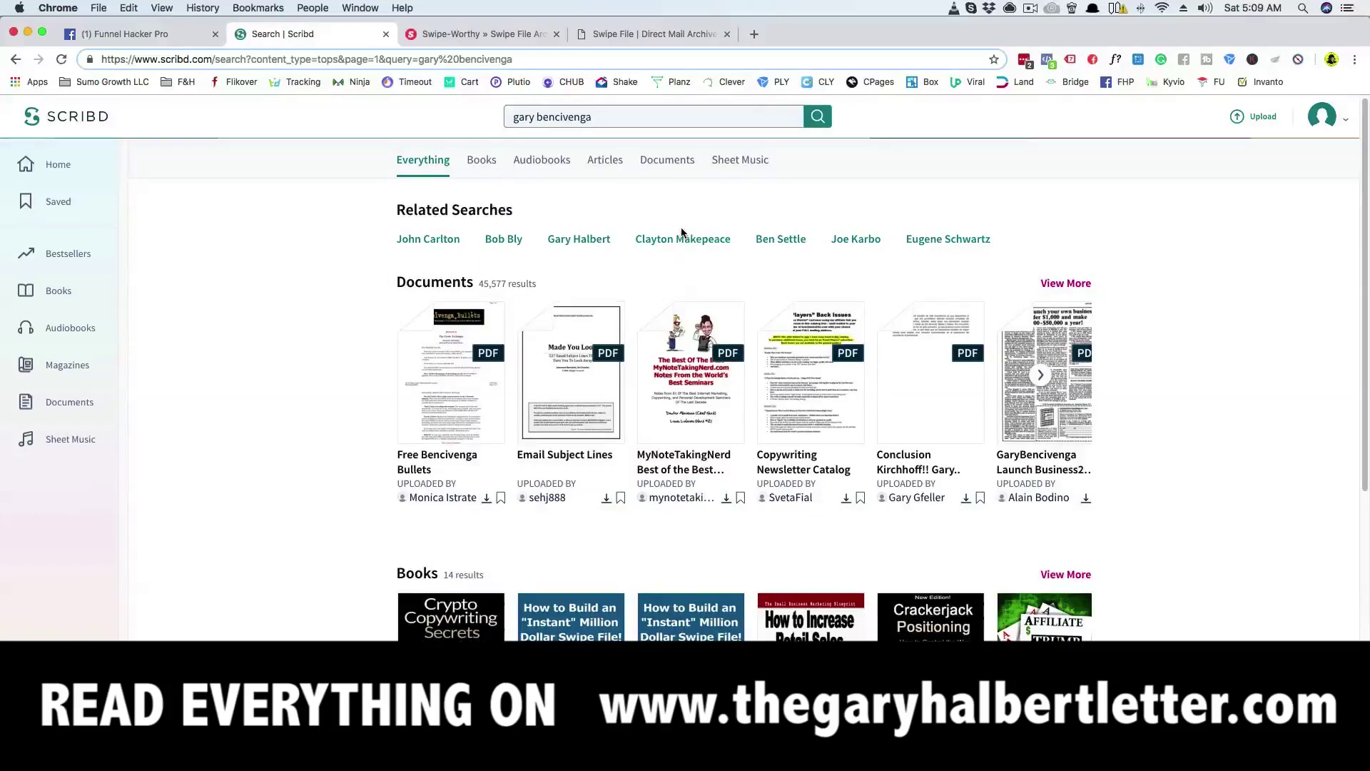
left_click(461, 429)
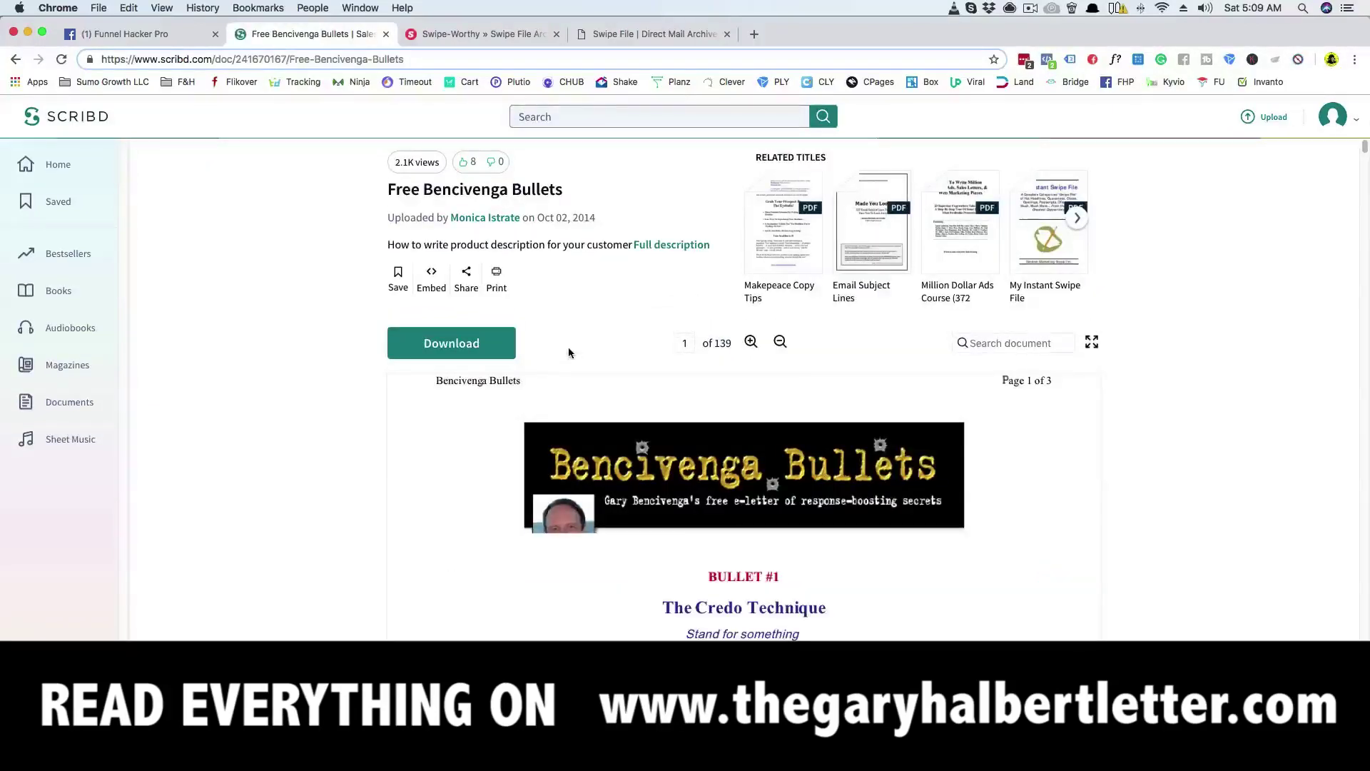
scroll(549, 436, "down", 2)
scroll(550, 436, "down", 2)
scroll(550, 435, "down", 2)
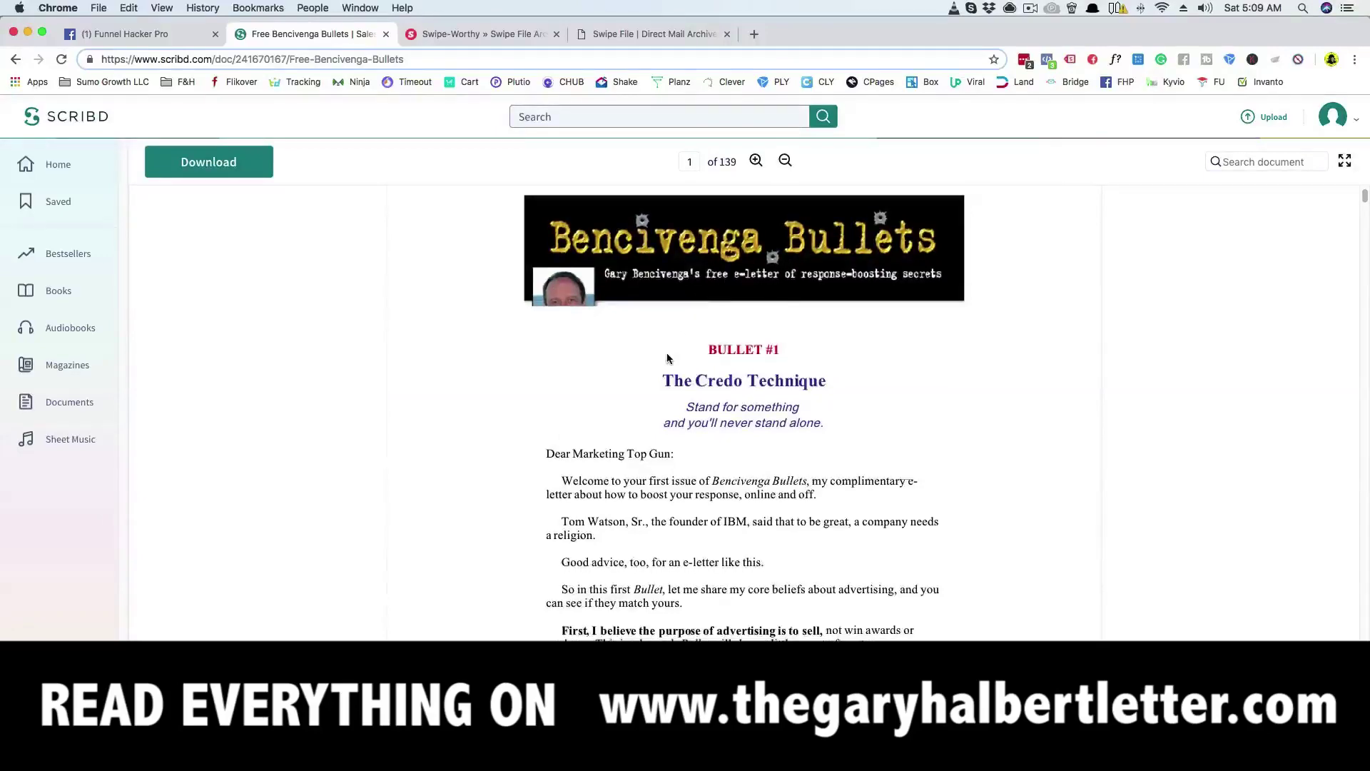
scroll(667, 358, "down", 2)
scroll(666, 360, "down", 3)
scroll(666, 360, "down", 1)
scroll(666, 363, "down", 2)
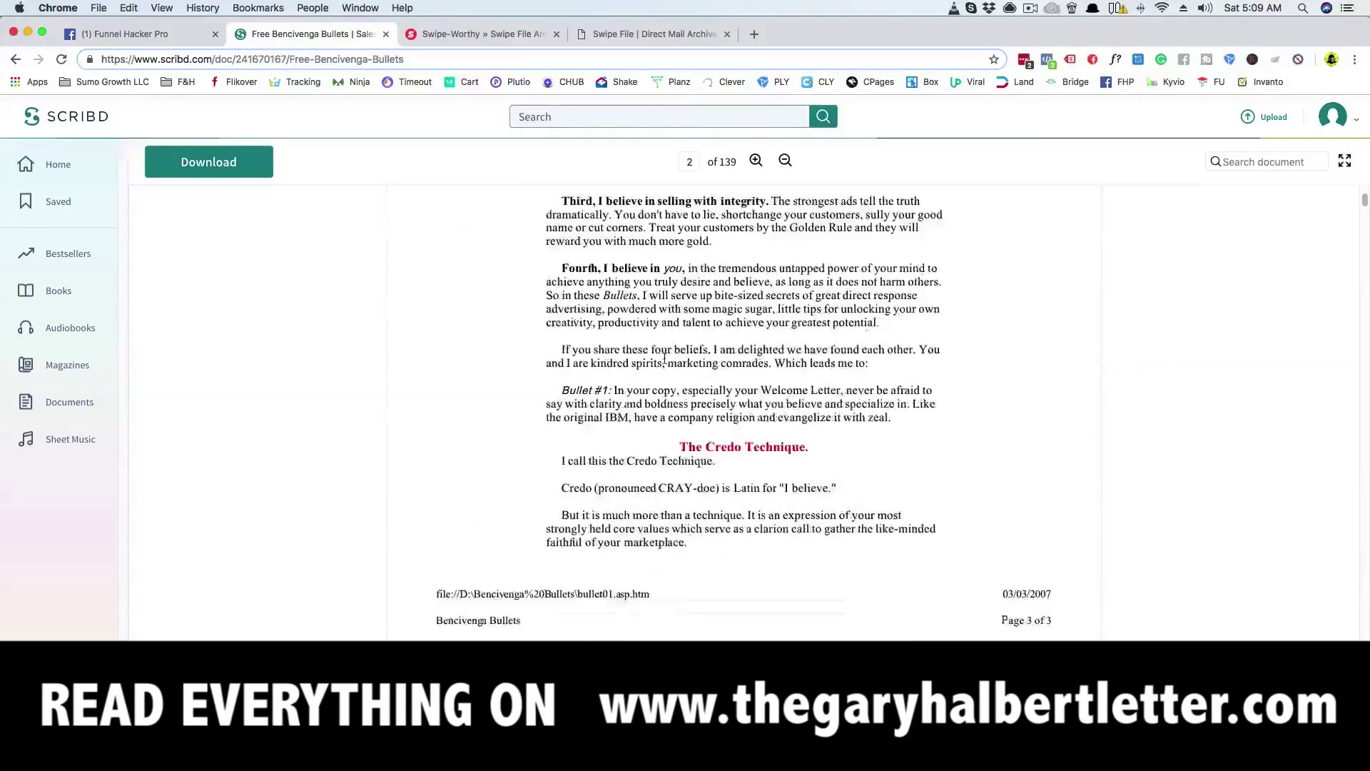
scroll(666, 362, "down", 4)
scroll(666, 363, "down", 1)
scroll(665, 362, "down", 3)
scroll(664, 363, "down", 3)
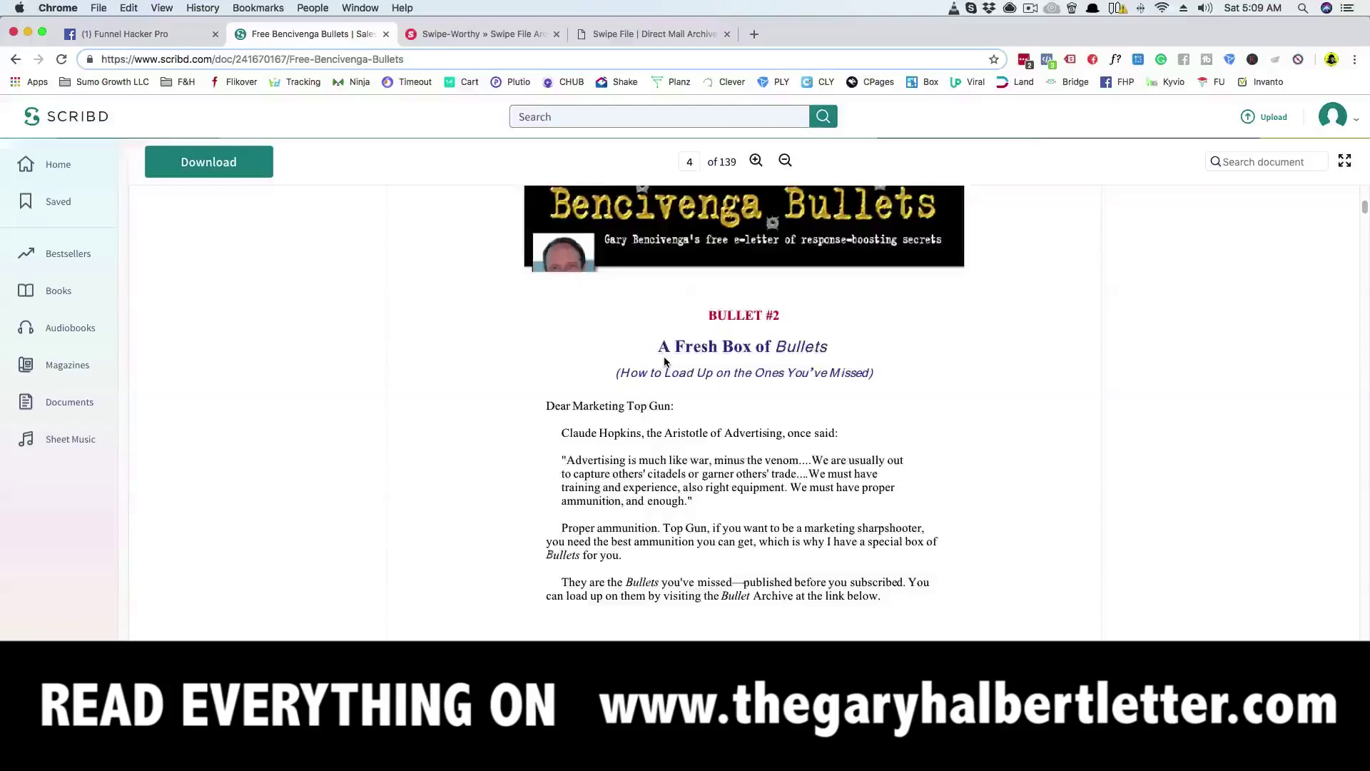
scroll(664, 362, "down", 4)
scroll(663, 353, "down", 1)
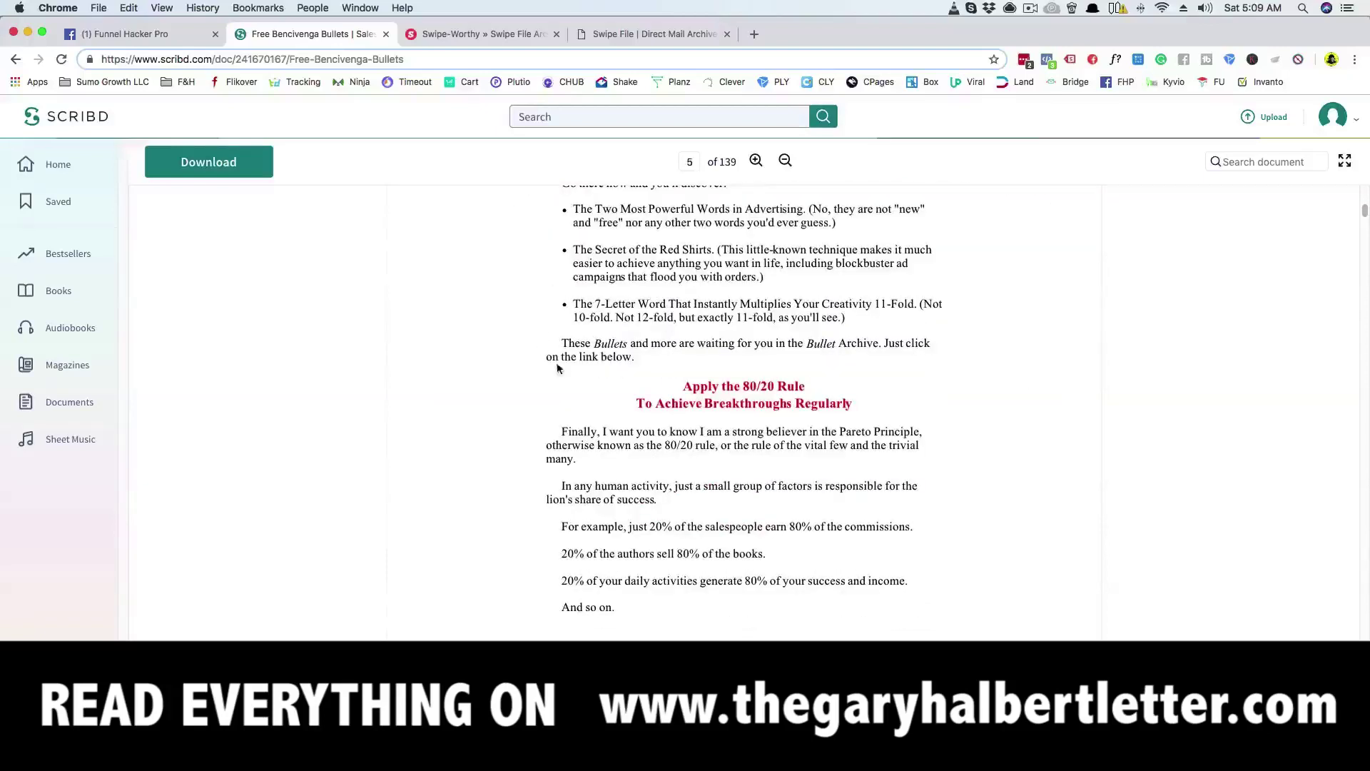
scroll(559, 370, "down", 3)
scroll(563, 371, "down", 3)
scroll(565, 373, "down", 2)
scroll(564, 373, "down", 3)
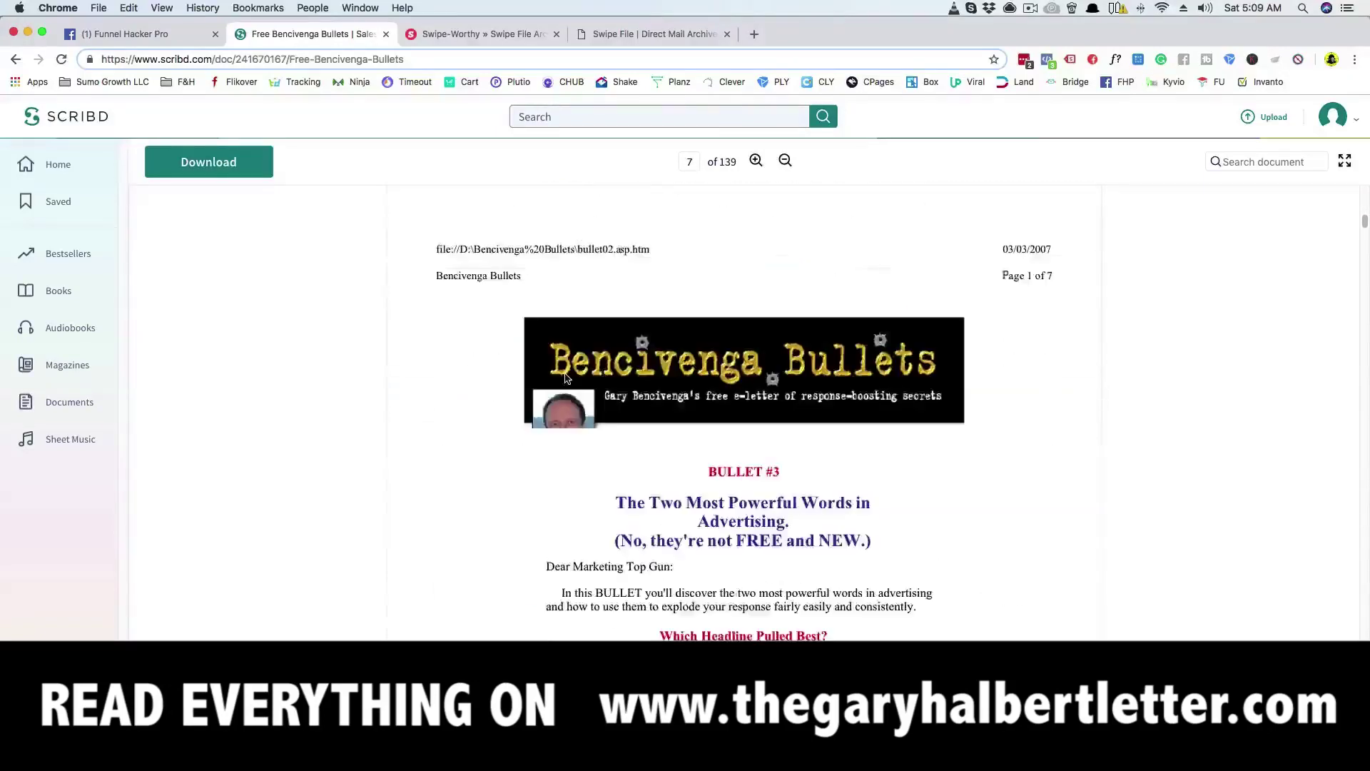
scroll(565, 372, "down", 3)
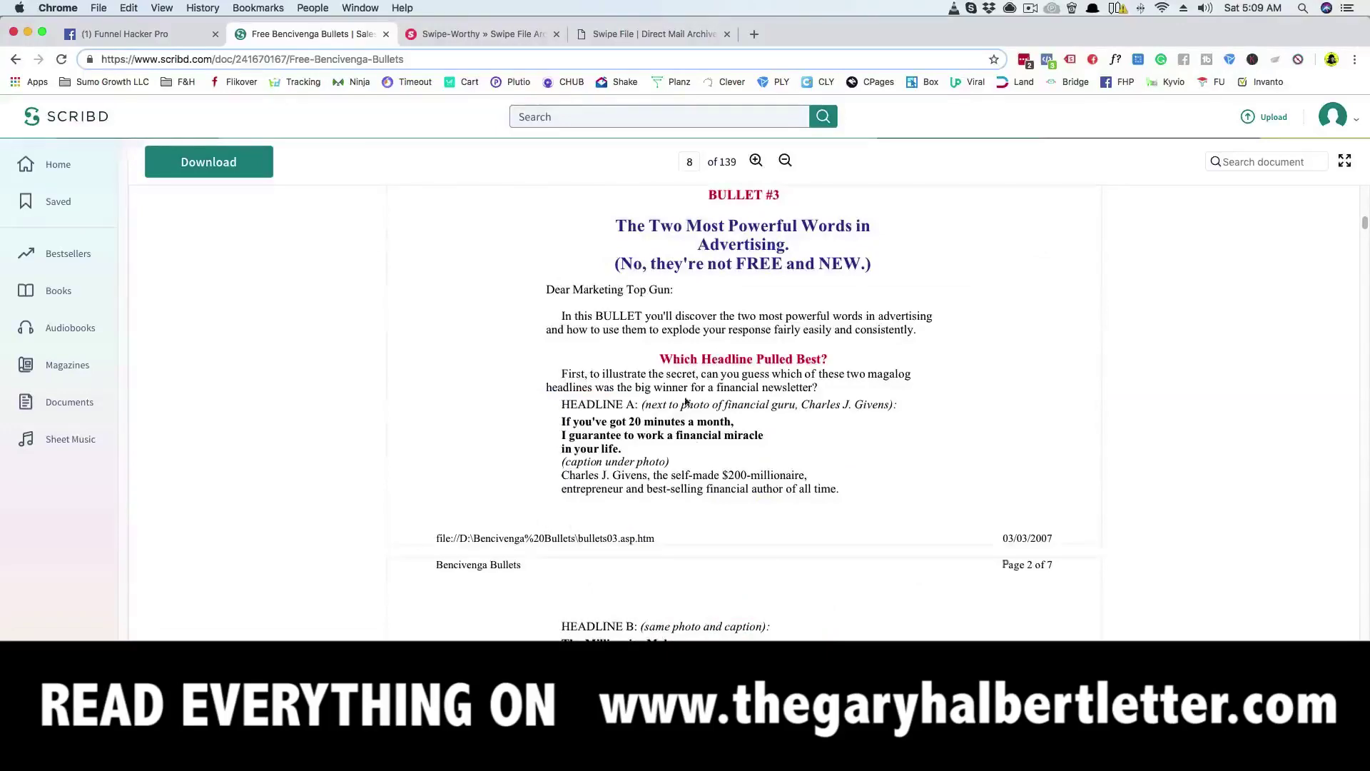
scroll(578, 439, "down", 1)
scroll(586, 452, "down", 3)
scroll(586, 452, "down", 1)
scroll(584, 455, "down", 1)
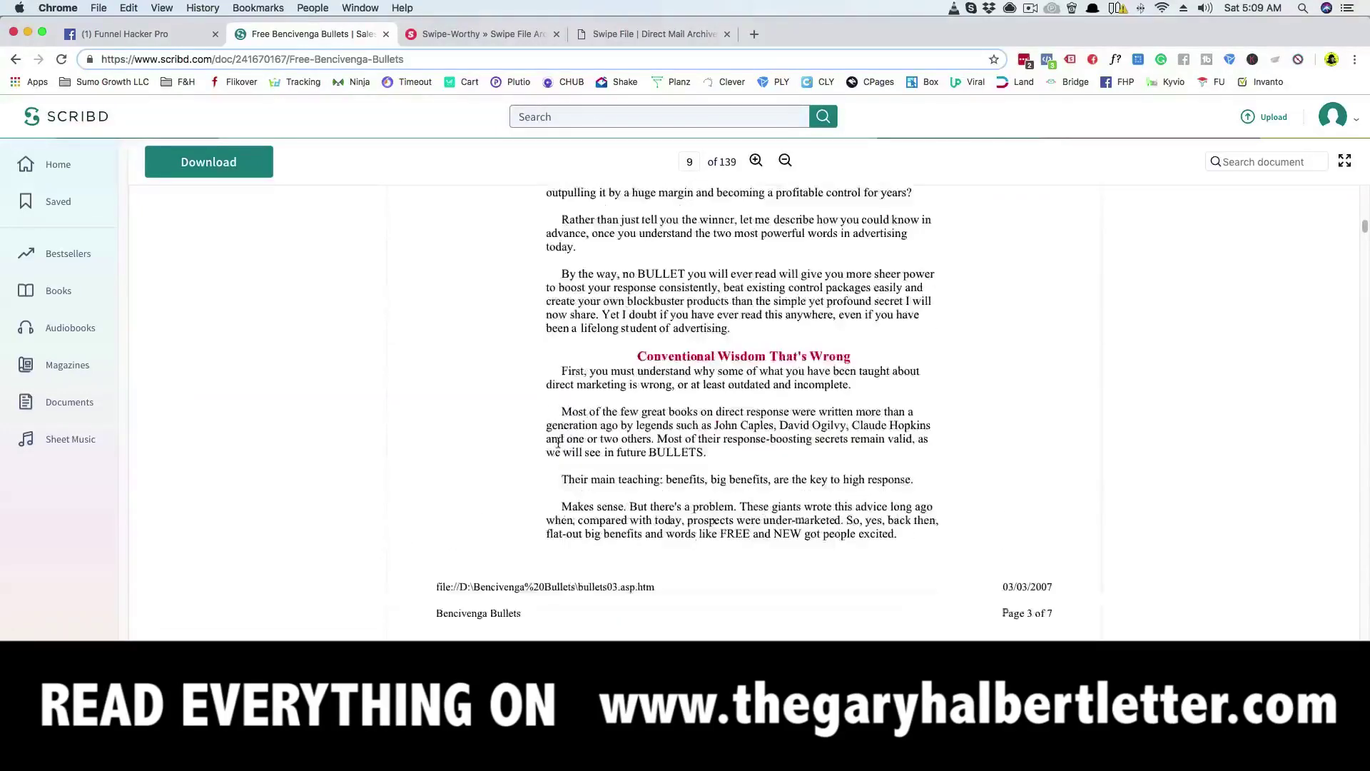
scroll(580, 458, "down", 2)
scroll(557, 459, "down", 1)
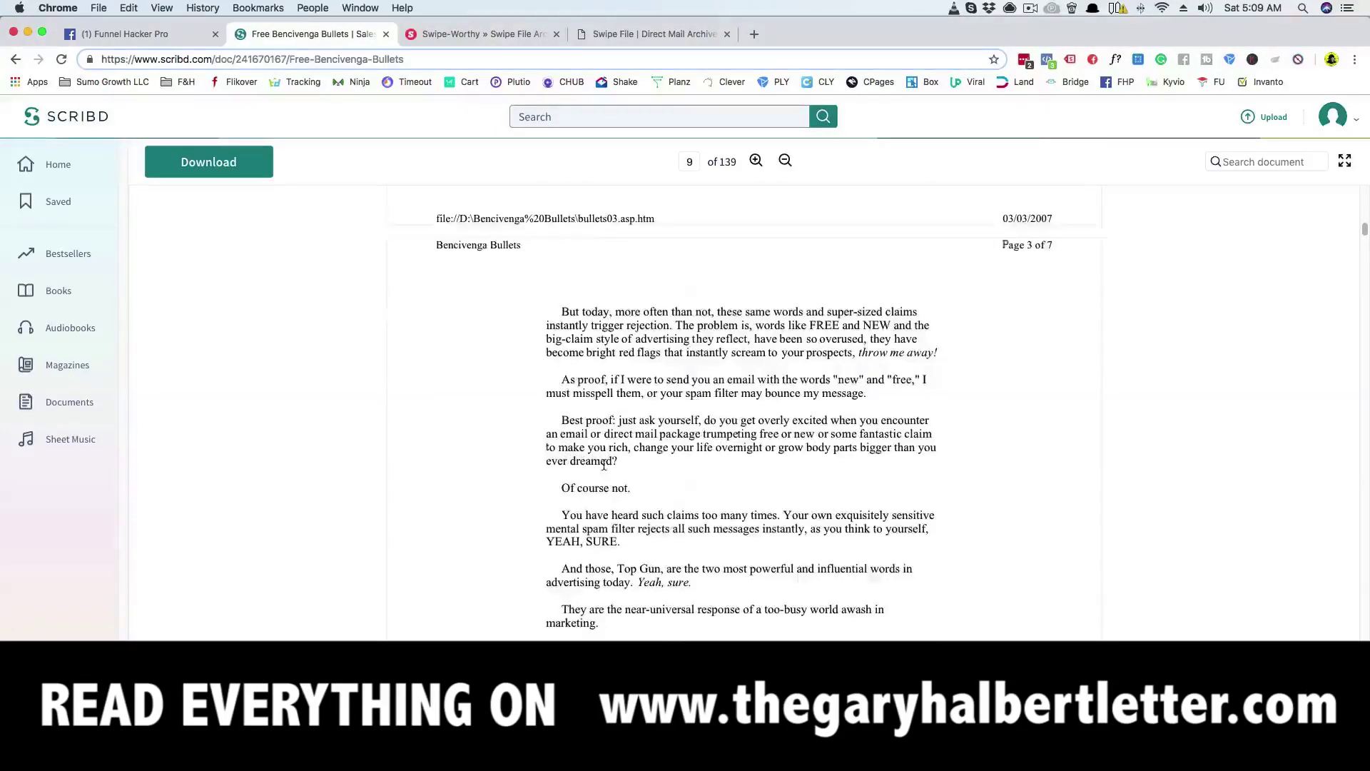
scroll(604, 465, "up", 4)
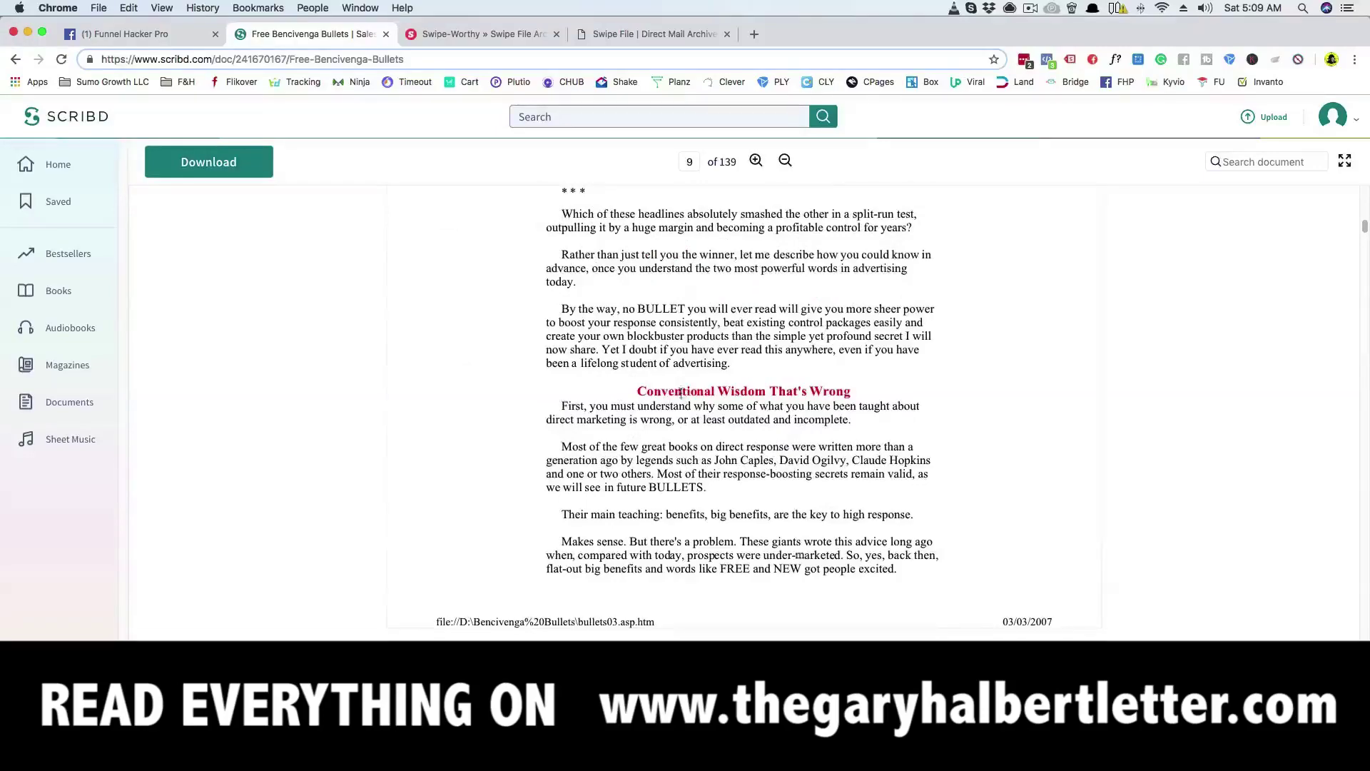
scroll(681, 393, "down", 2)
scroll(642, 428, "down", 3)
scroll(609, 465, "down", 3)
scroll(613, 474, "down", 3)
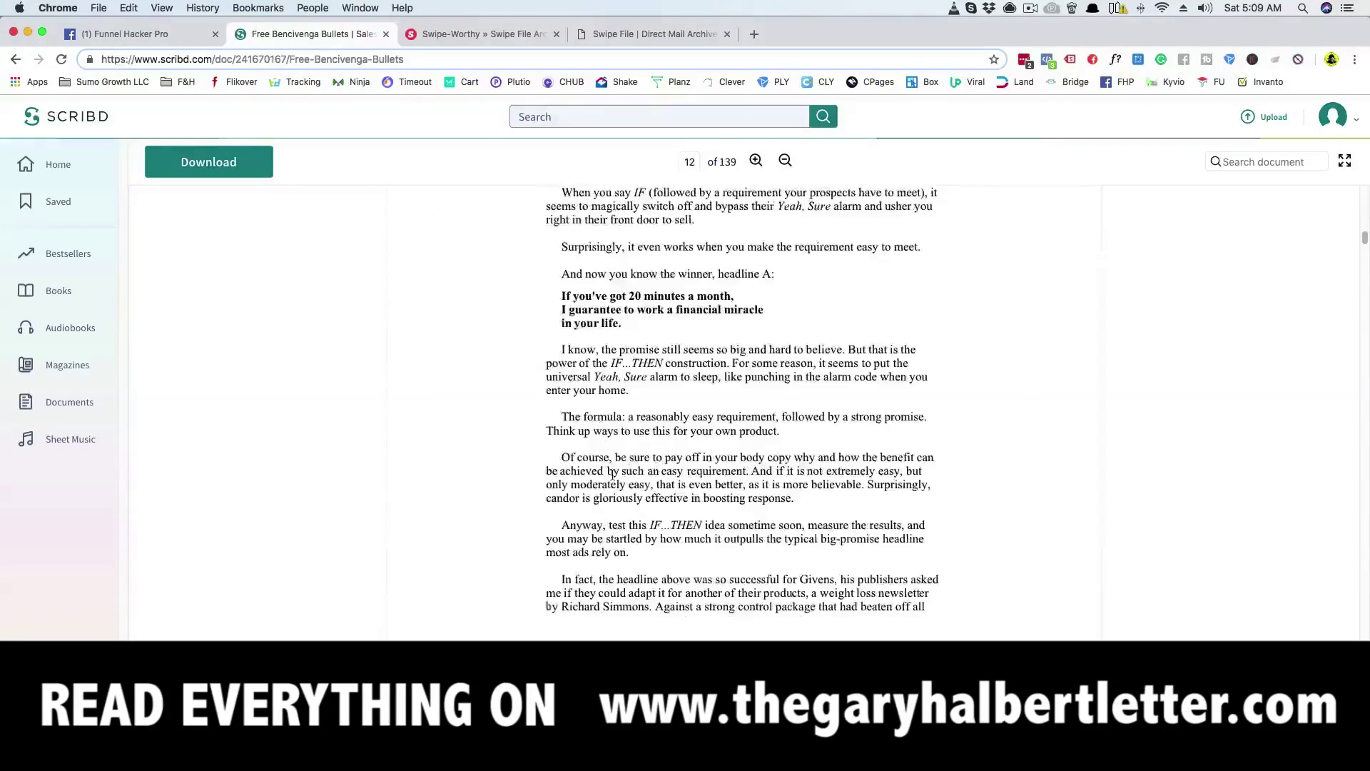
scroll(611, 472, "down", 3)
scroll(621, 479, "down", 2)
scroll(621, 482, "down", 3)
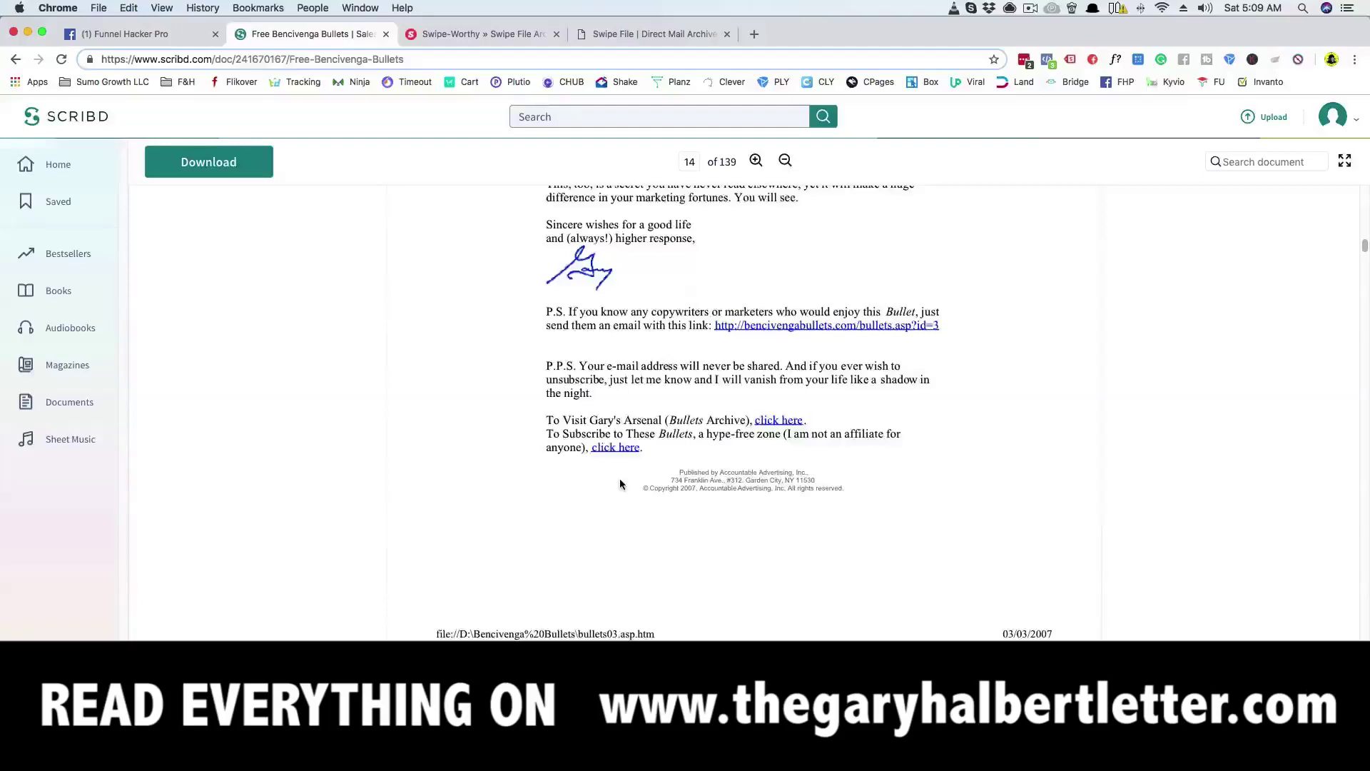
scroll(620, 478, "down", 3)
scroll(619, 479, "down", 3)
scroll(620, 479, "down", 3)
scroll(620, 479, "down", 3)
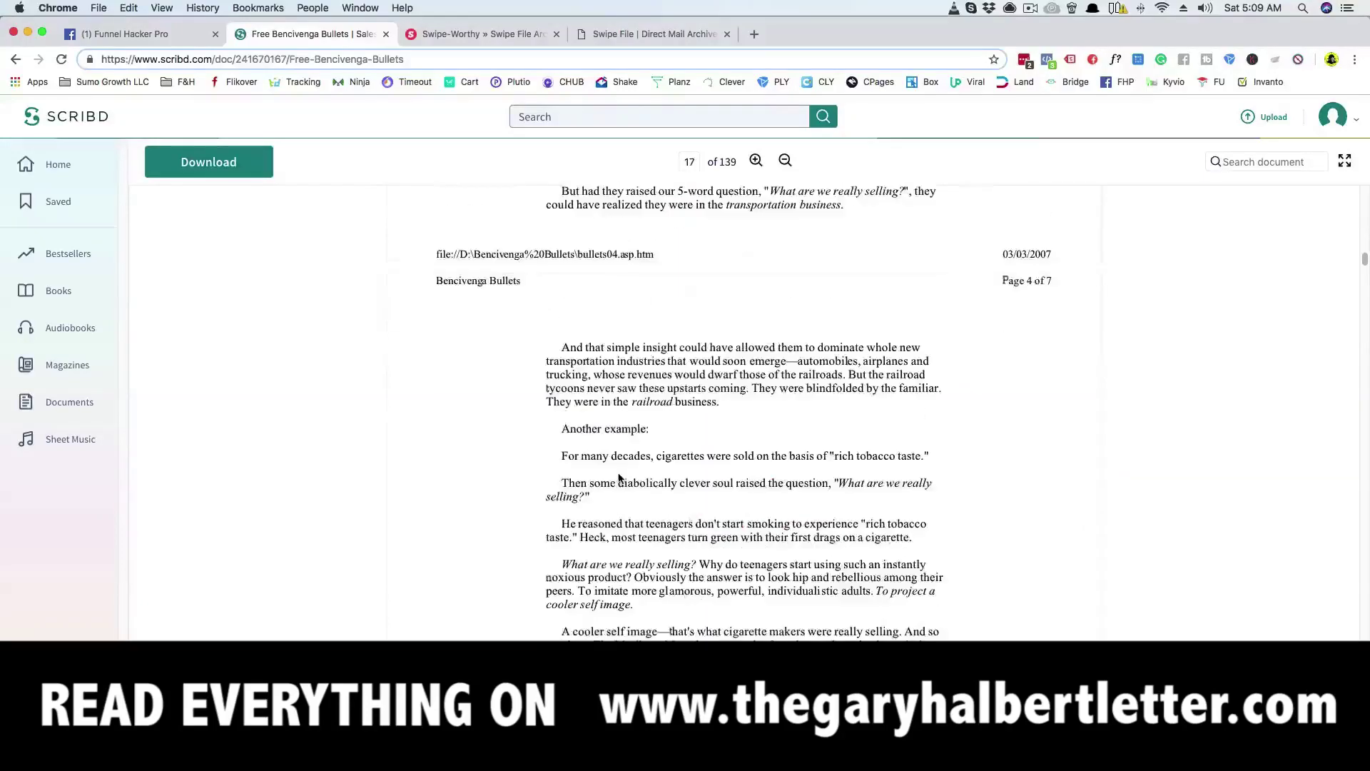
scroll(620, 481, "up", 3)
scroll(619, 484, "up", 3)
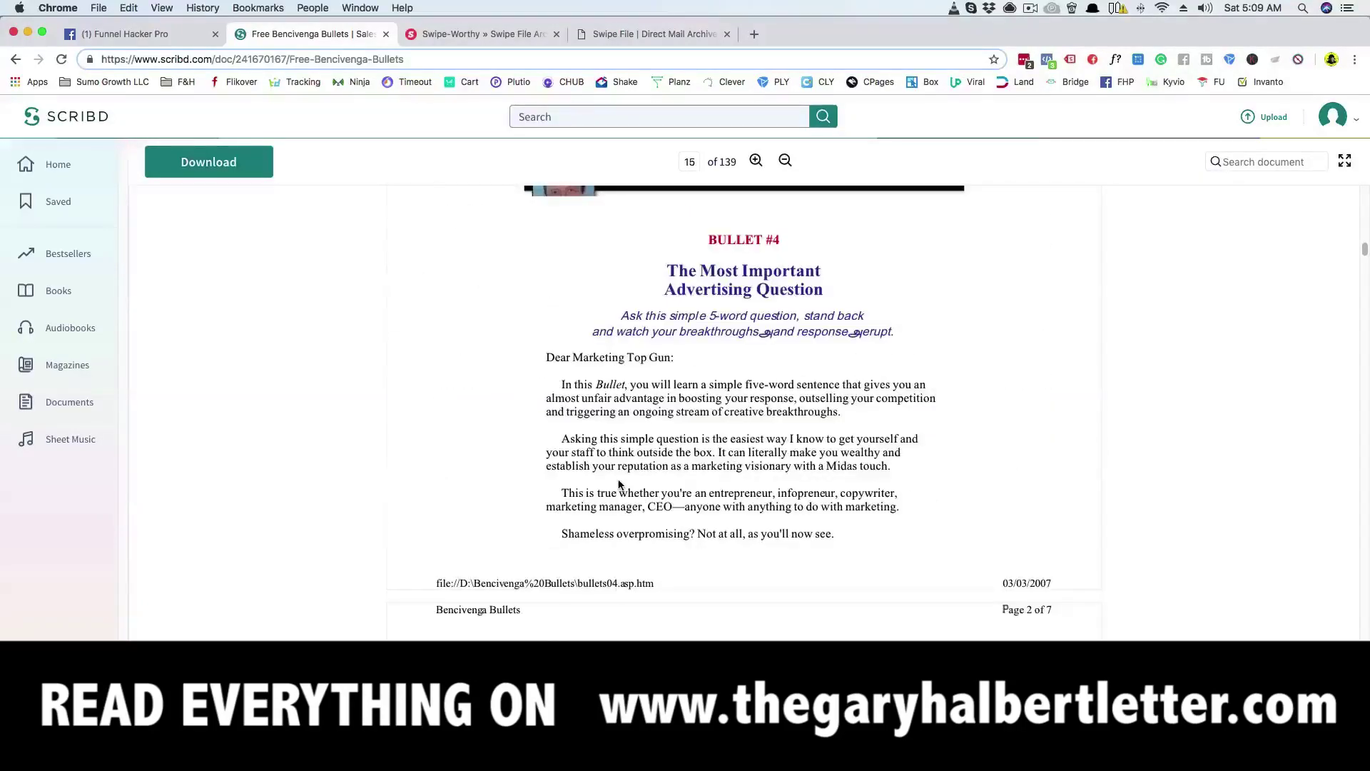
scroll(573, 583, "up", 5)
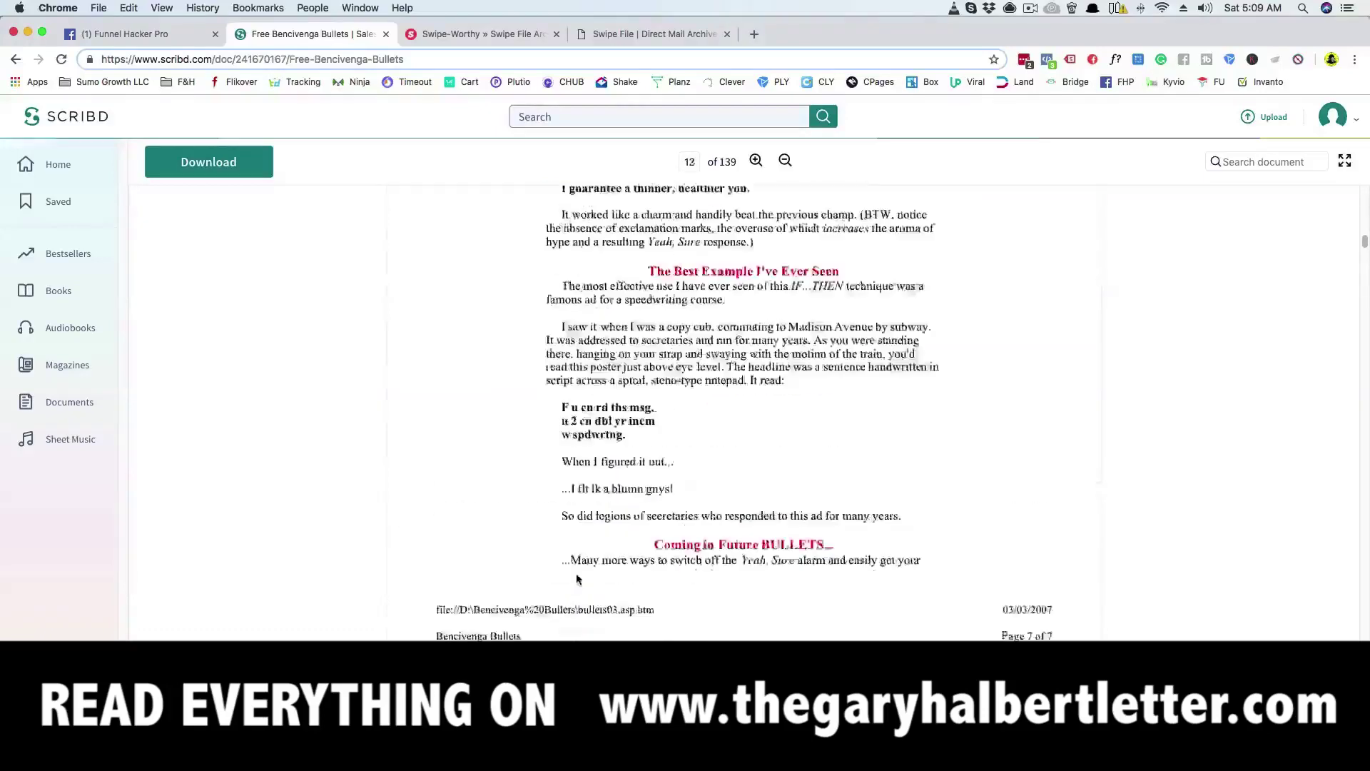
scroll(578, 574, "up", 5)
scroll(582, 572, "up", 5)
scroll(582, 568, "up", 5)
scroll(582, 568, "up", 5)
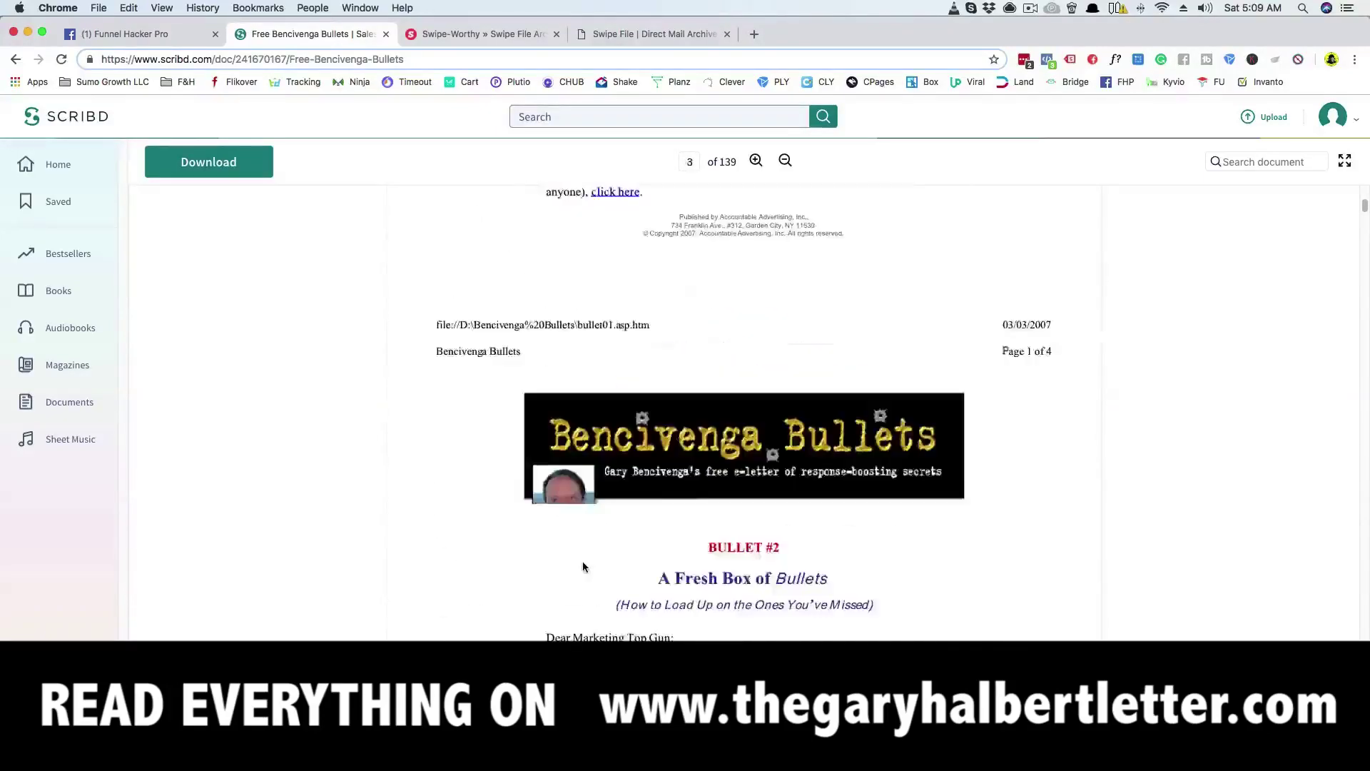
scroll(582, 567, "up", 5)
scroll(585, 563, "up", 5)
scroll(588, 557, "up", 3)
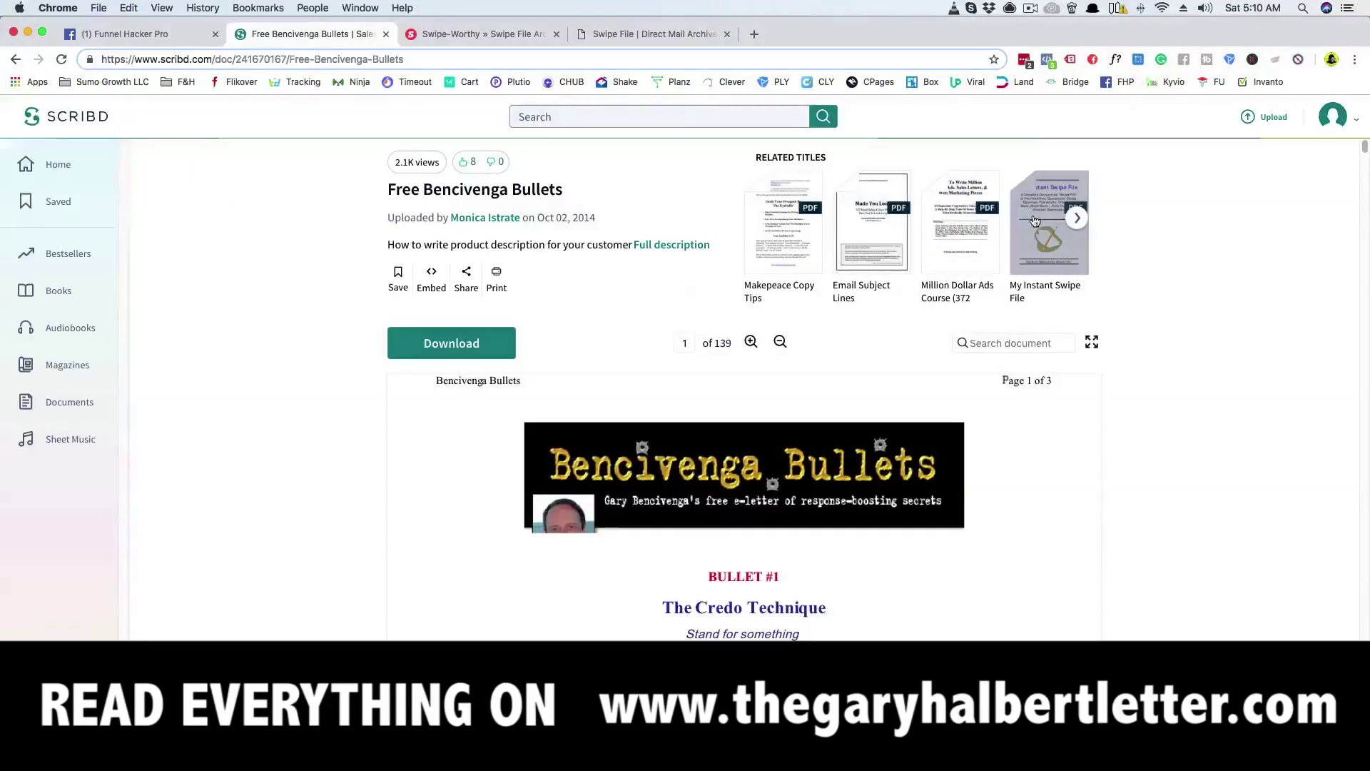
Step: Page through the Related Titles, then go back to the gary bencivenga results
left_click(1077, 219)
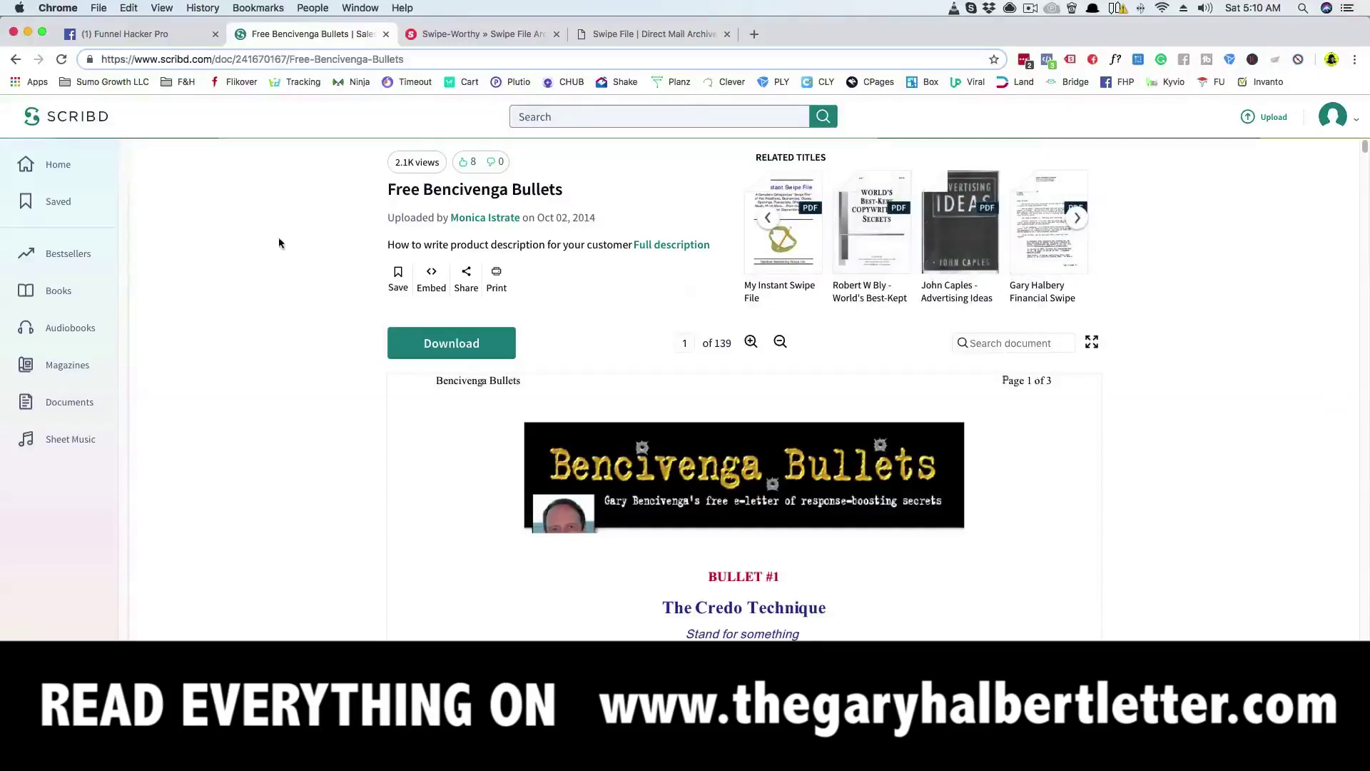
left_click(15, 59)
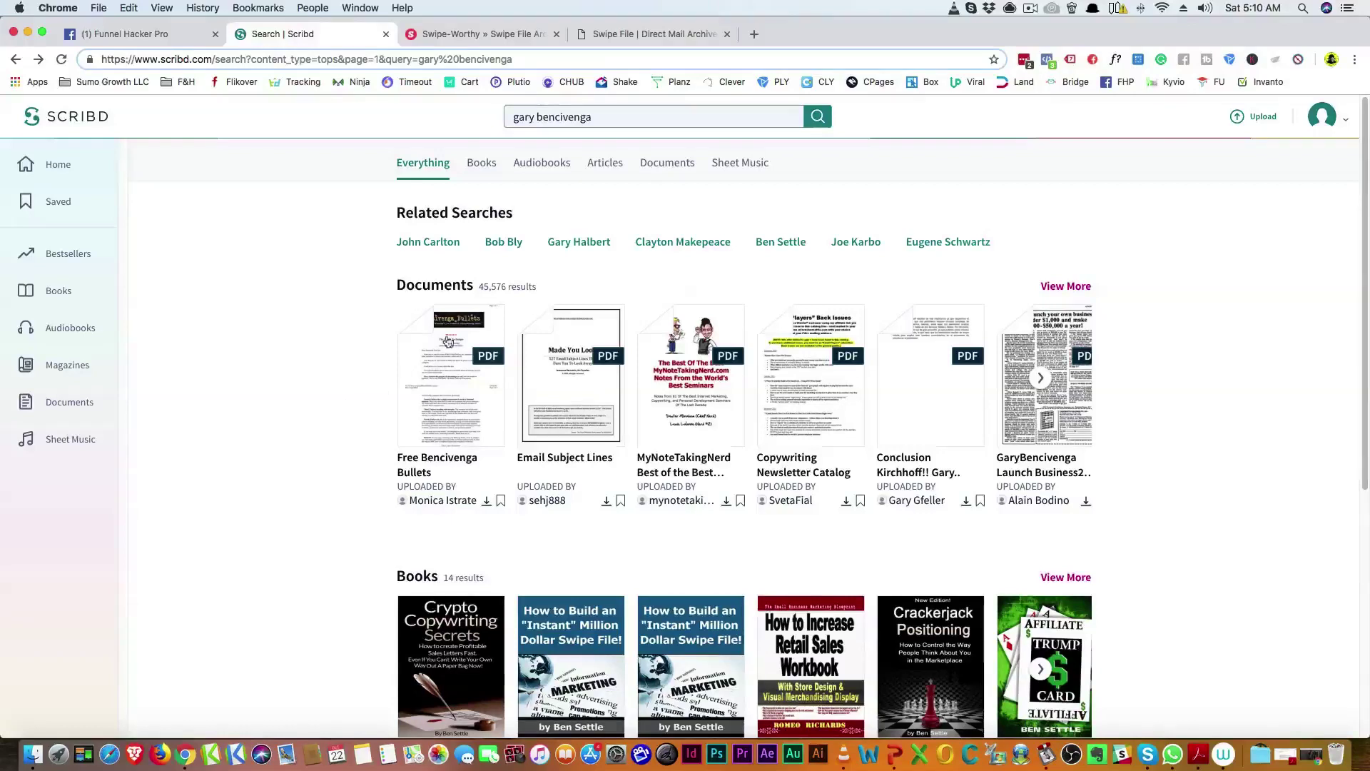
left_click(656, 245)
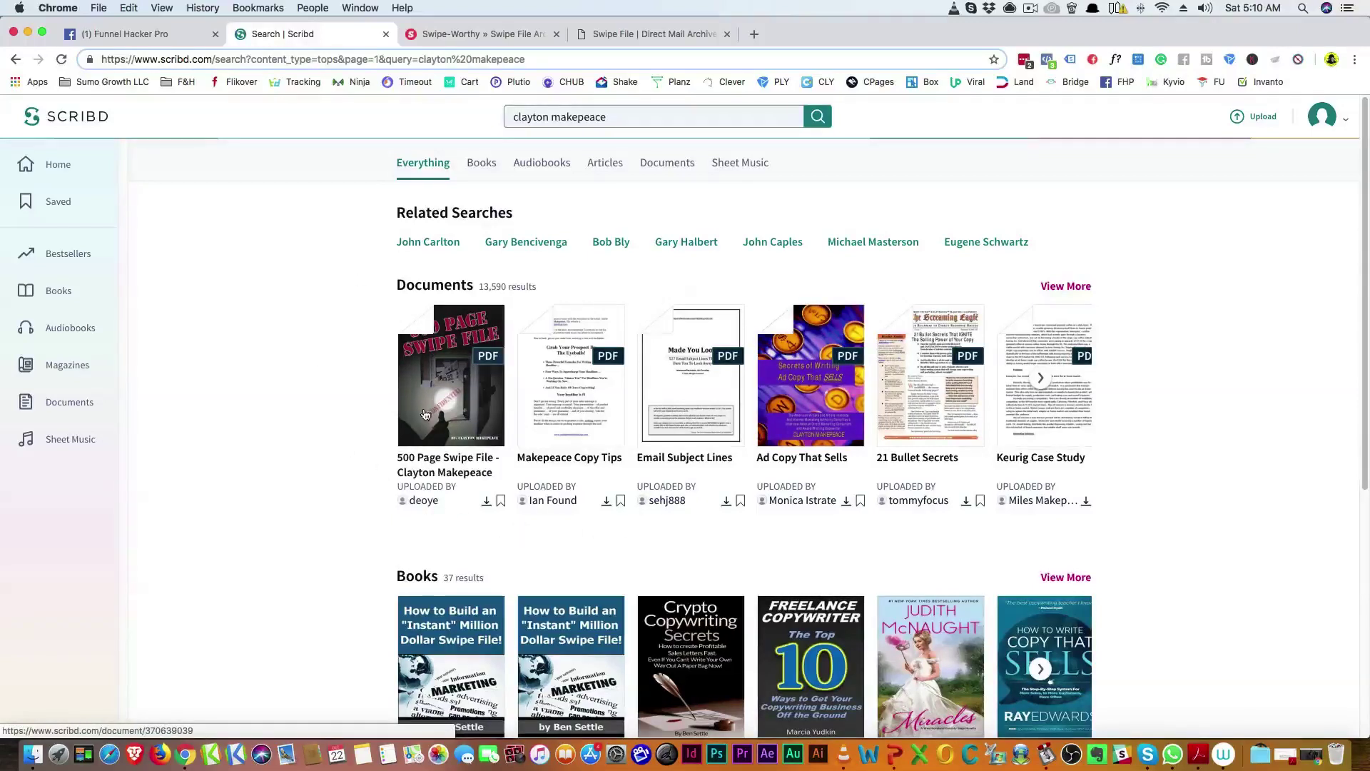
left_click(451, 413)
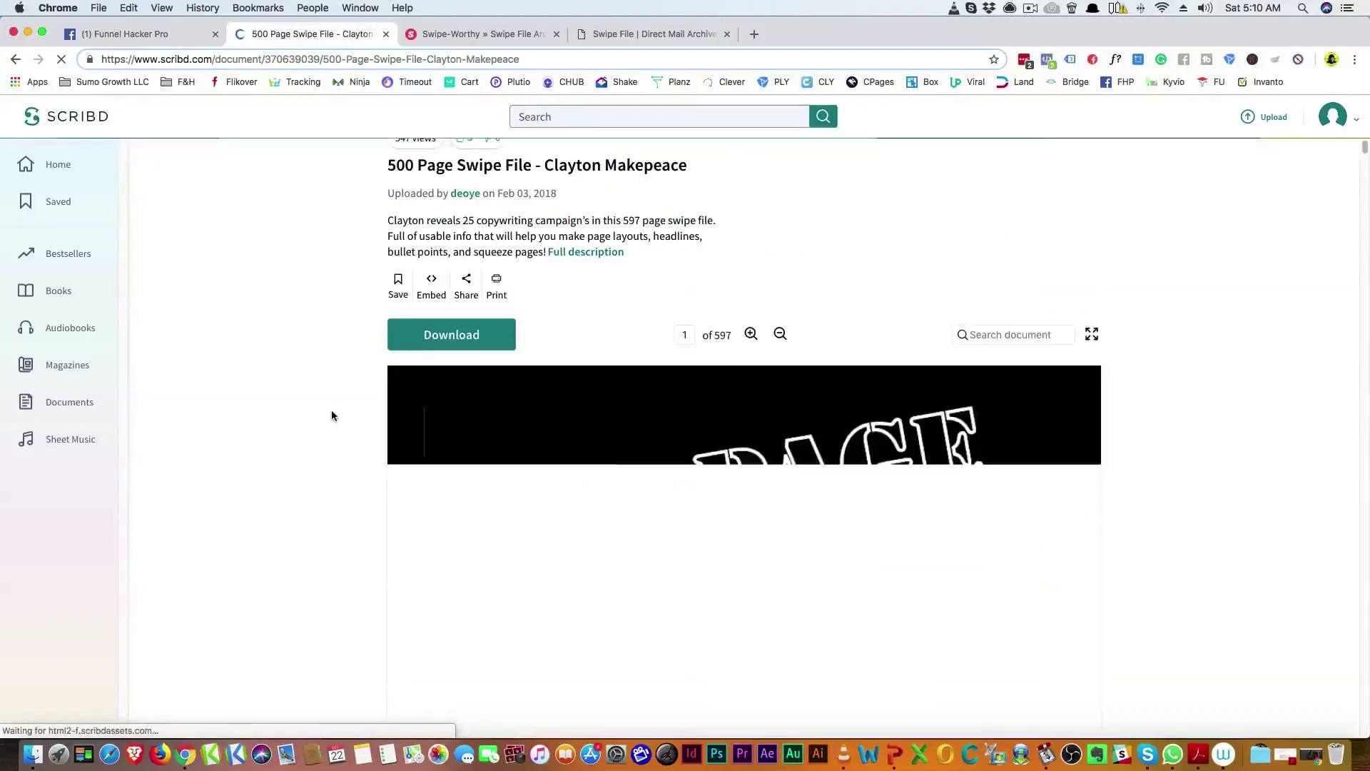
scroll(343, 415, "down", 3)
scroll(376, 426, "down", 3)
scroll(386, 432, "down", 5)
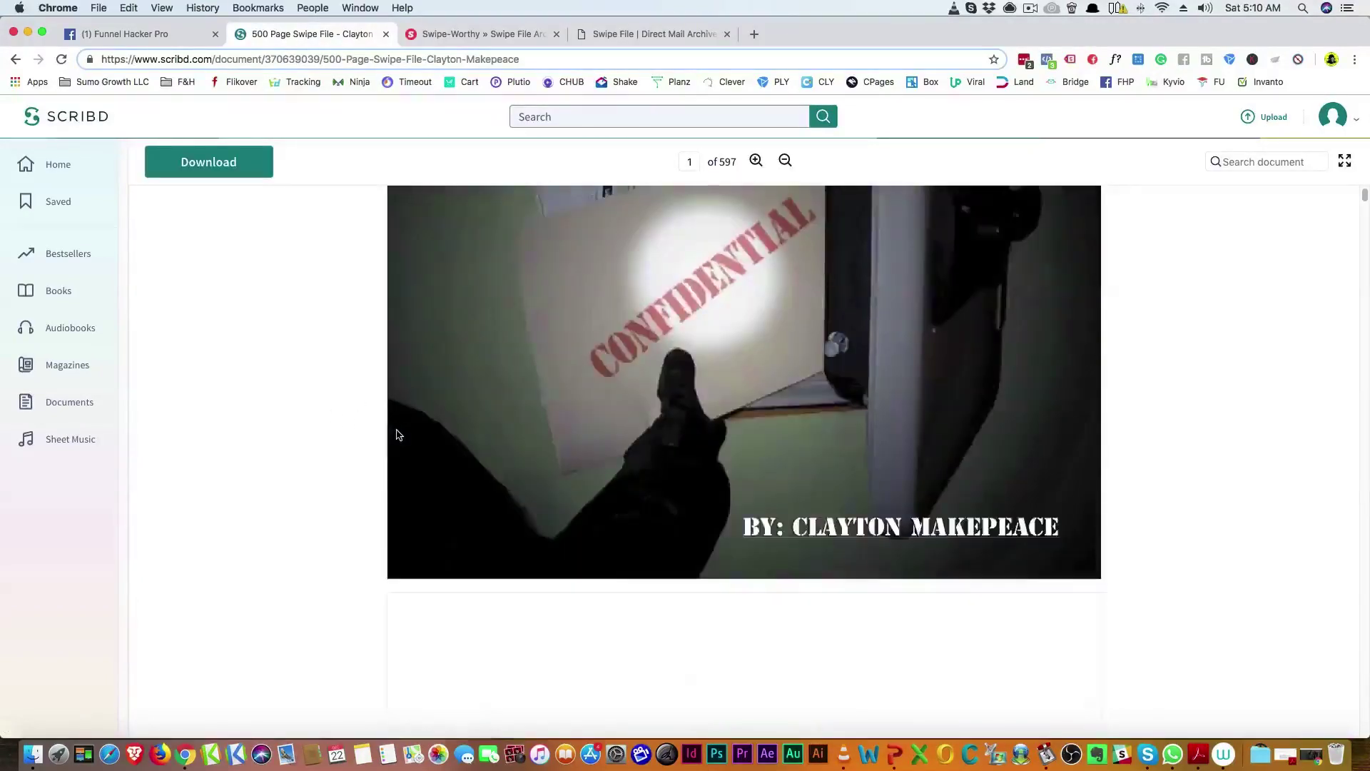
scroll(396, 429, "down", 5)
scroll(396, 428, "down", 4)
scroll(396, 429, "down", 3)
scroll(396, 429, "down", 5)
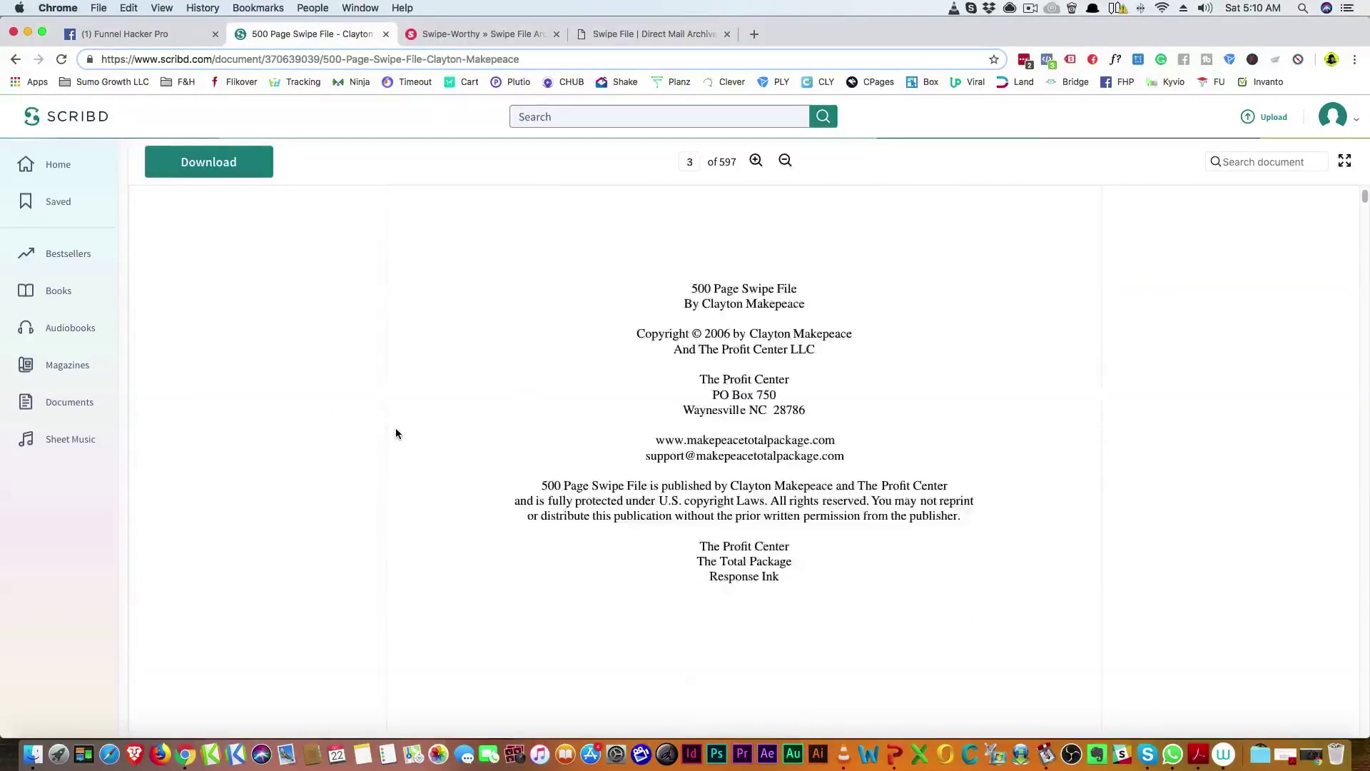
scroll(395, 427, "down", 3)
scroll(395, 427, "down", 4)
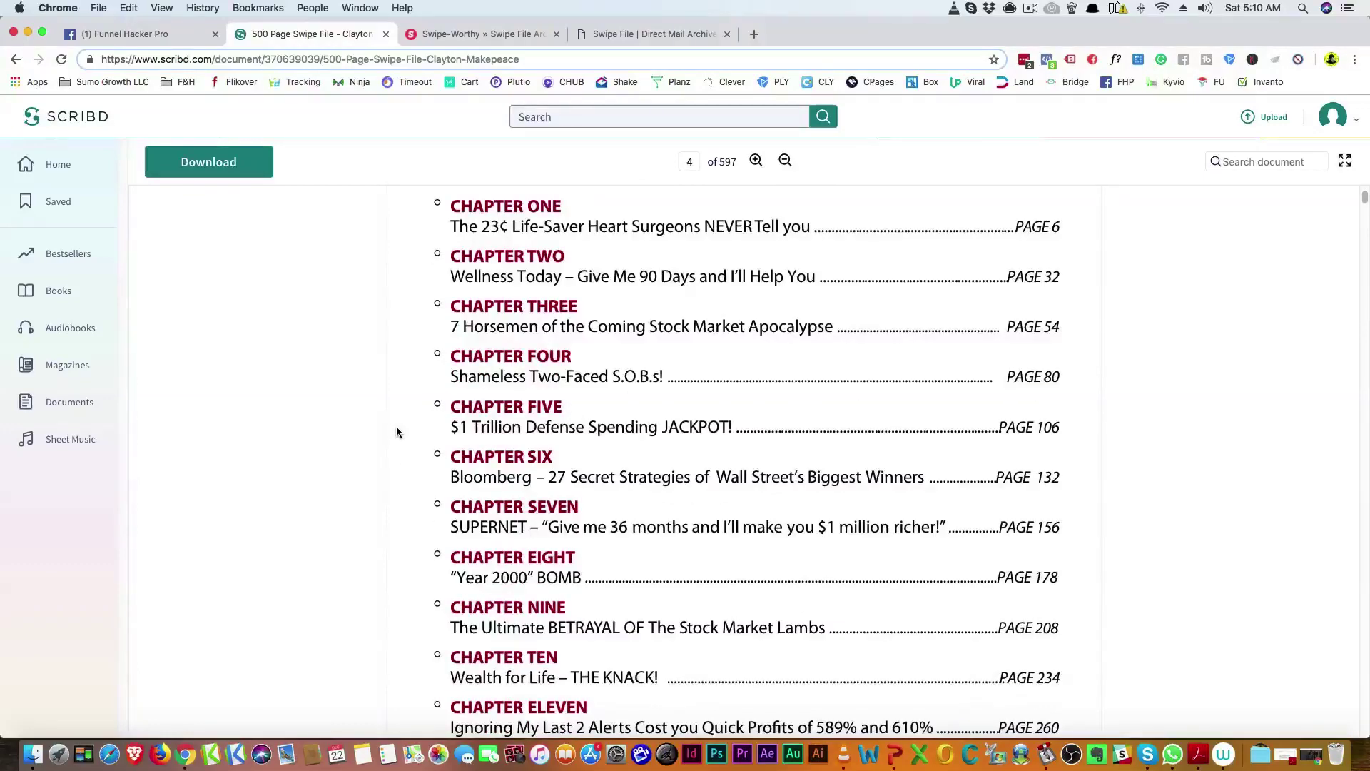
scroll(396, 432, "down", 5)
scroll(397, 432, "down", 6)
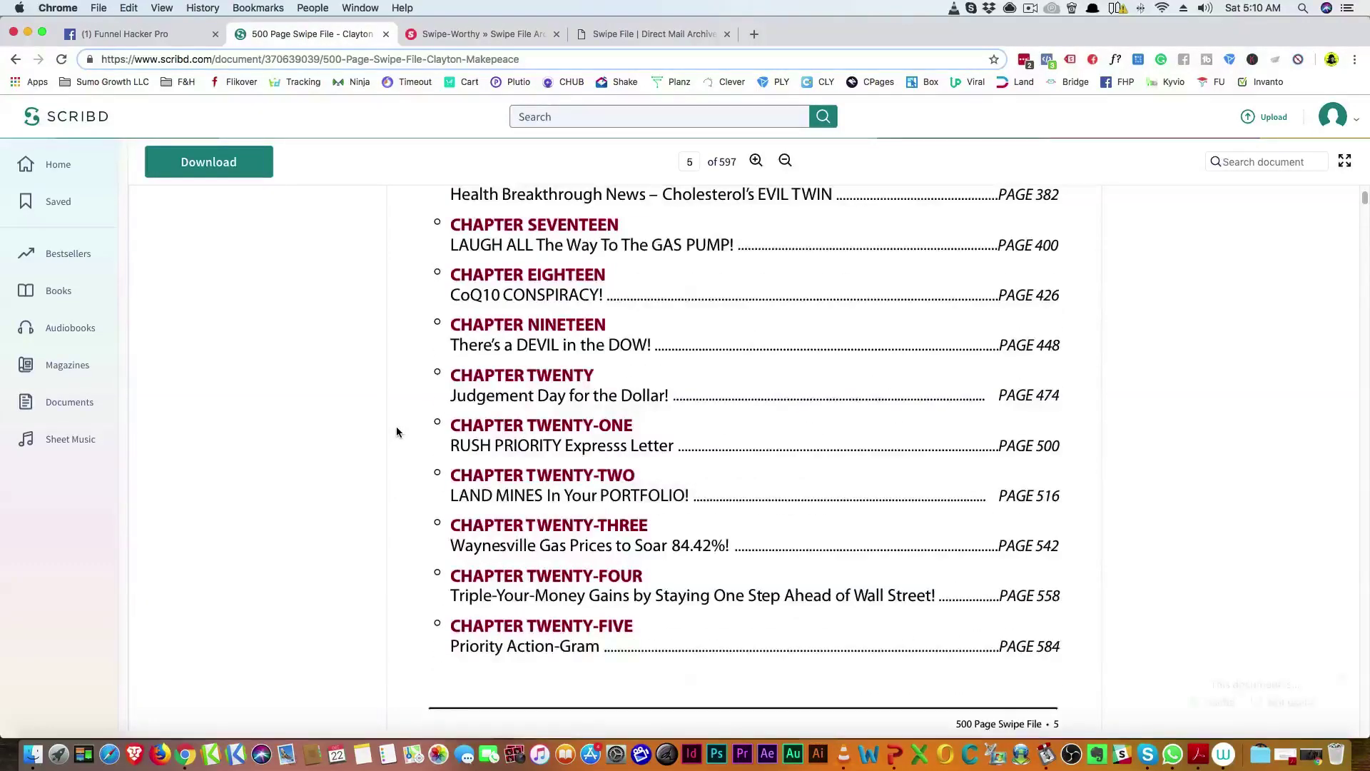
scroll(396, 432, "down", 5)
scroll(396, 431, "down", 2)
scroll(396, 431, "down", 3)
scroll(396, 432, "down", 5)
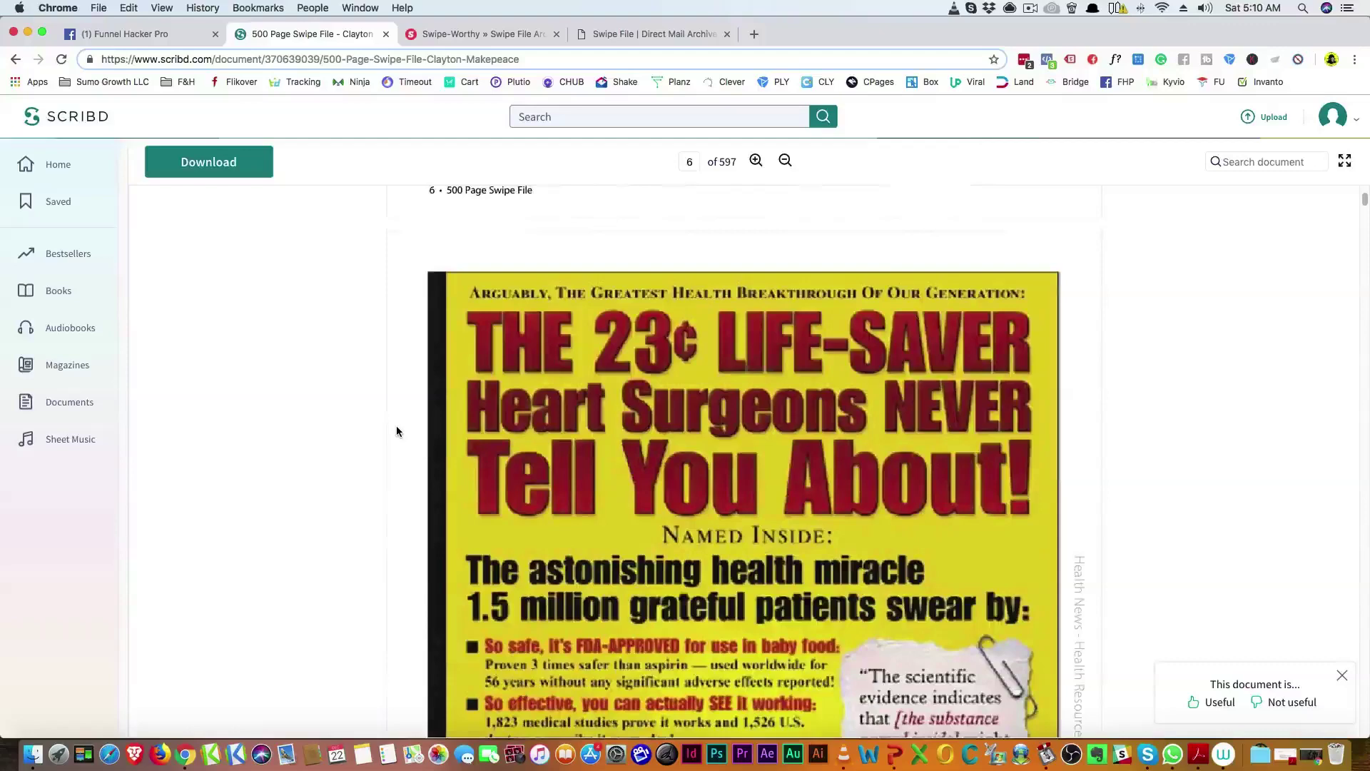
scroll(397, 429, "down", 1)
scroll(396, 429, "down", 5)
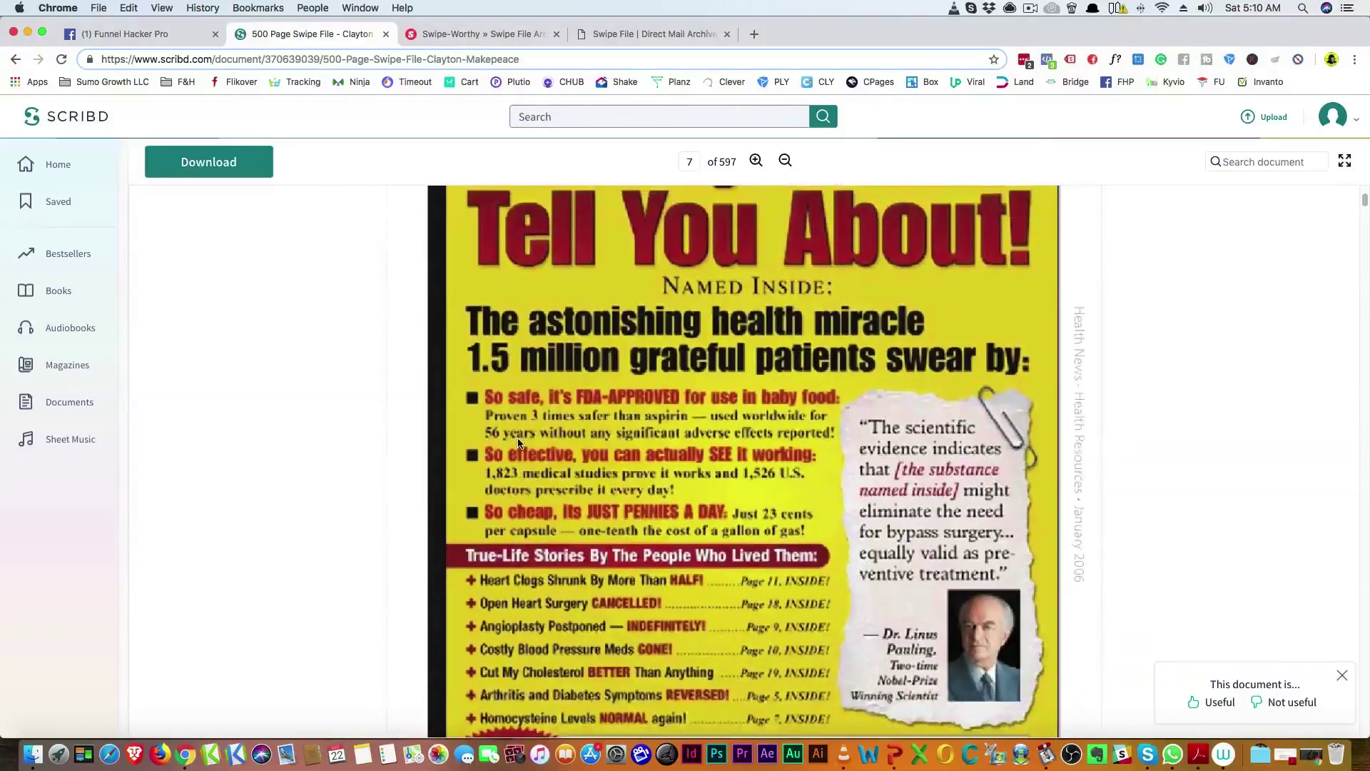
scroll(518, 441, "up", 1)
scroll(670, 332, "up", 2)
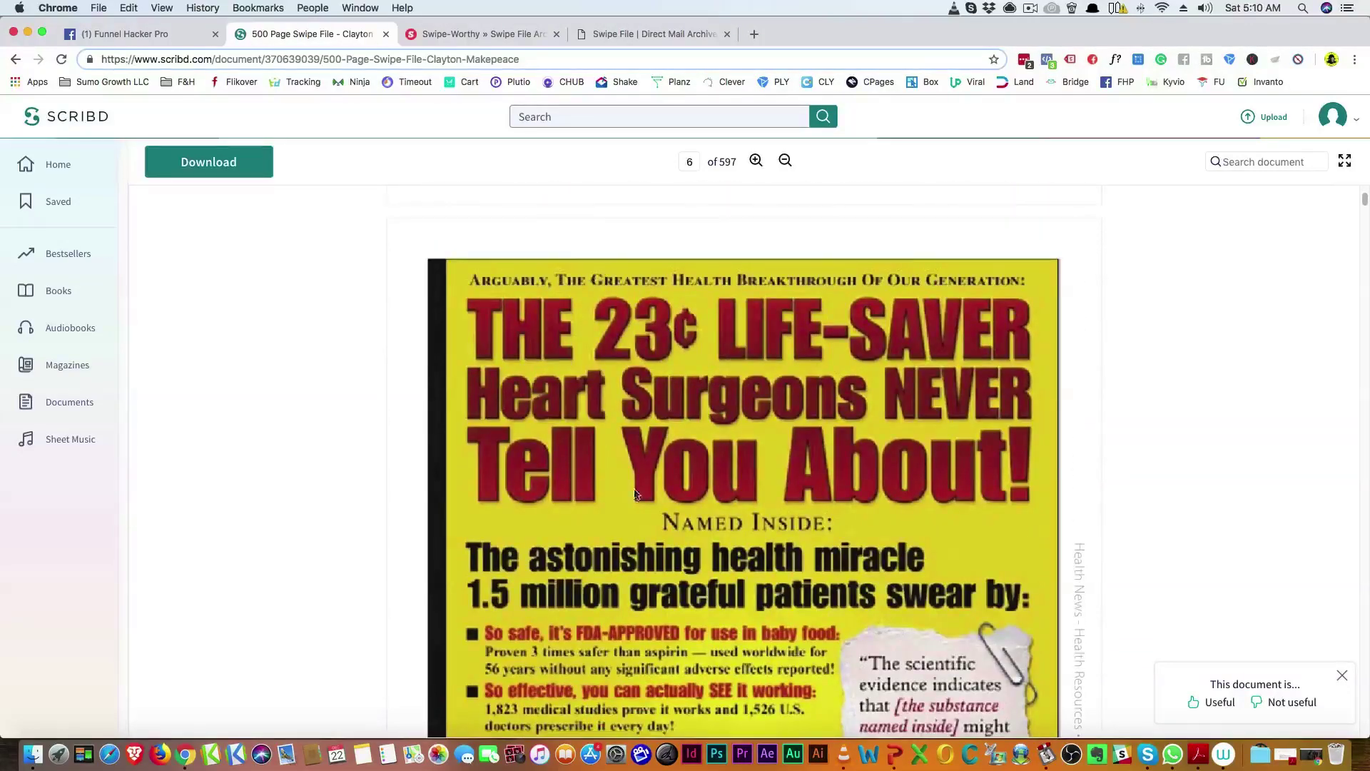
scroll(732, 370, "down", 3)
scroll(720, 383, "down", 2)
scroll(720, 382, "down", 4)
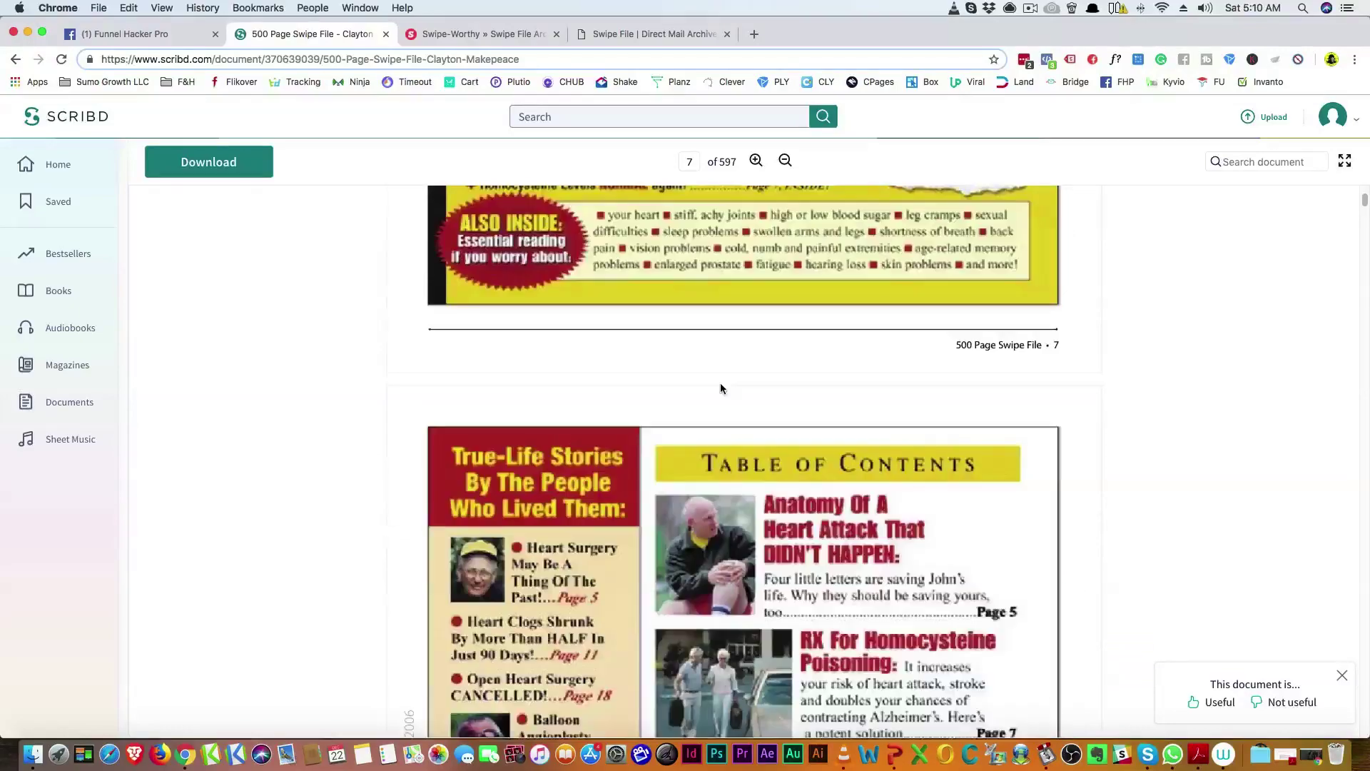
scroll(720, 385, "down", 4)
scroll(719, 388, "down", 4)
scroll(720, 388, "down", 2)
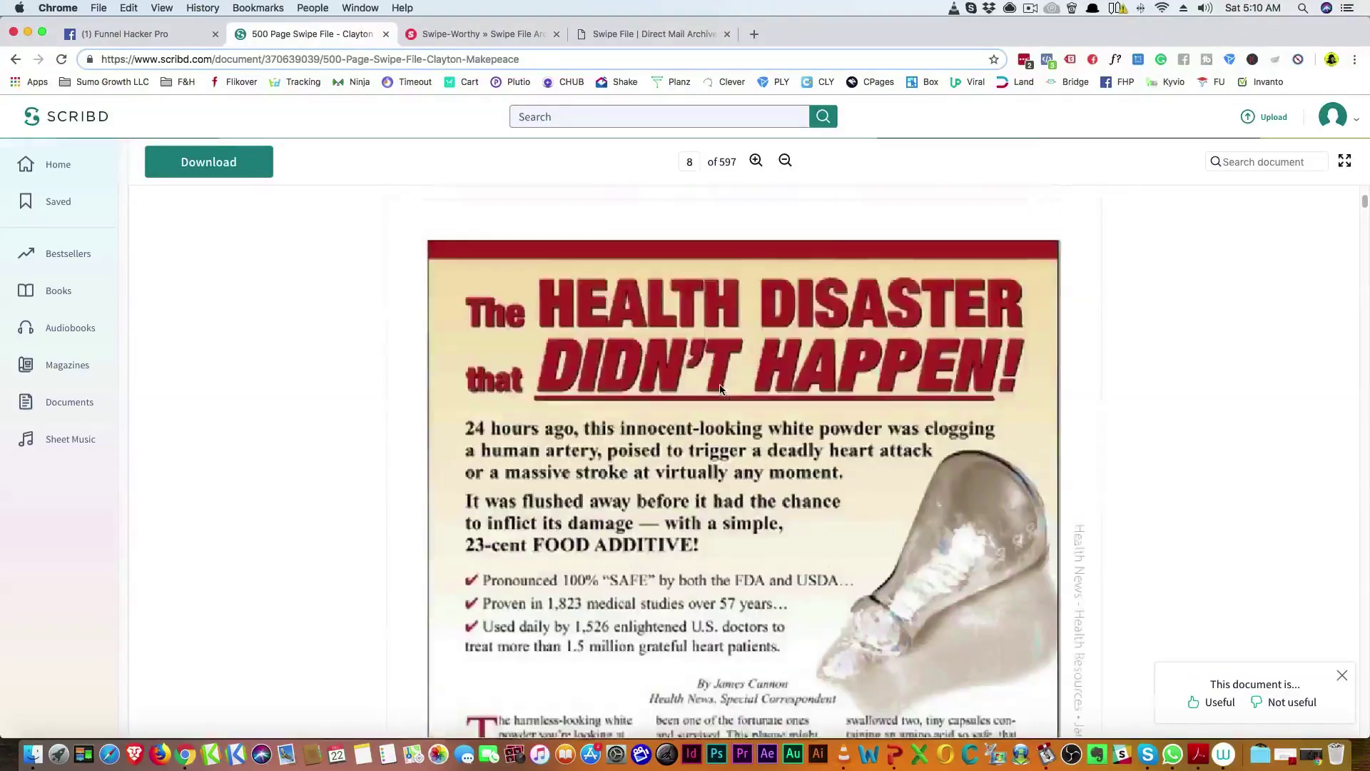
scroll(719, 387, "down", 3)
scroll(719, 387, "down", 4)
scroll(718, 386, "down", 4)
scroll(719, 385, "down", 4)
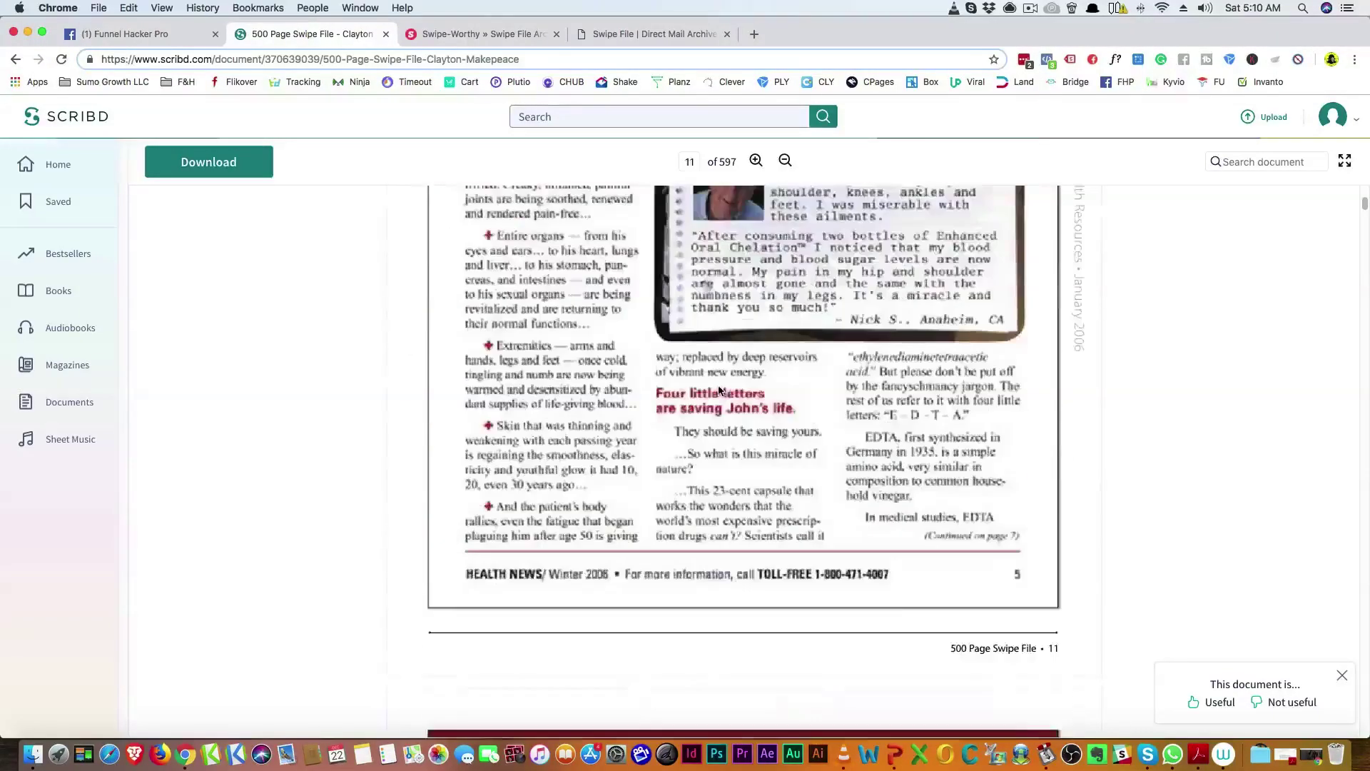
scroll(718, 392, "down", 3)
scroll(718, 392, "down", 4)
scroll(716, 385, "down", 4)
scroll(716, 386, "up", 10)
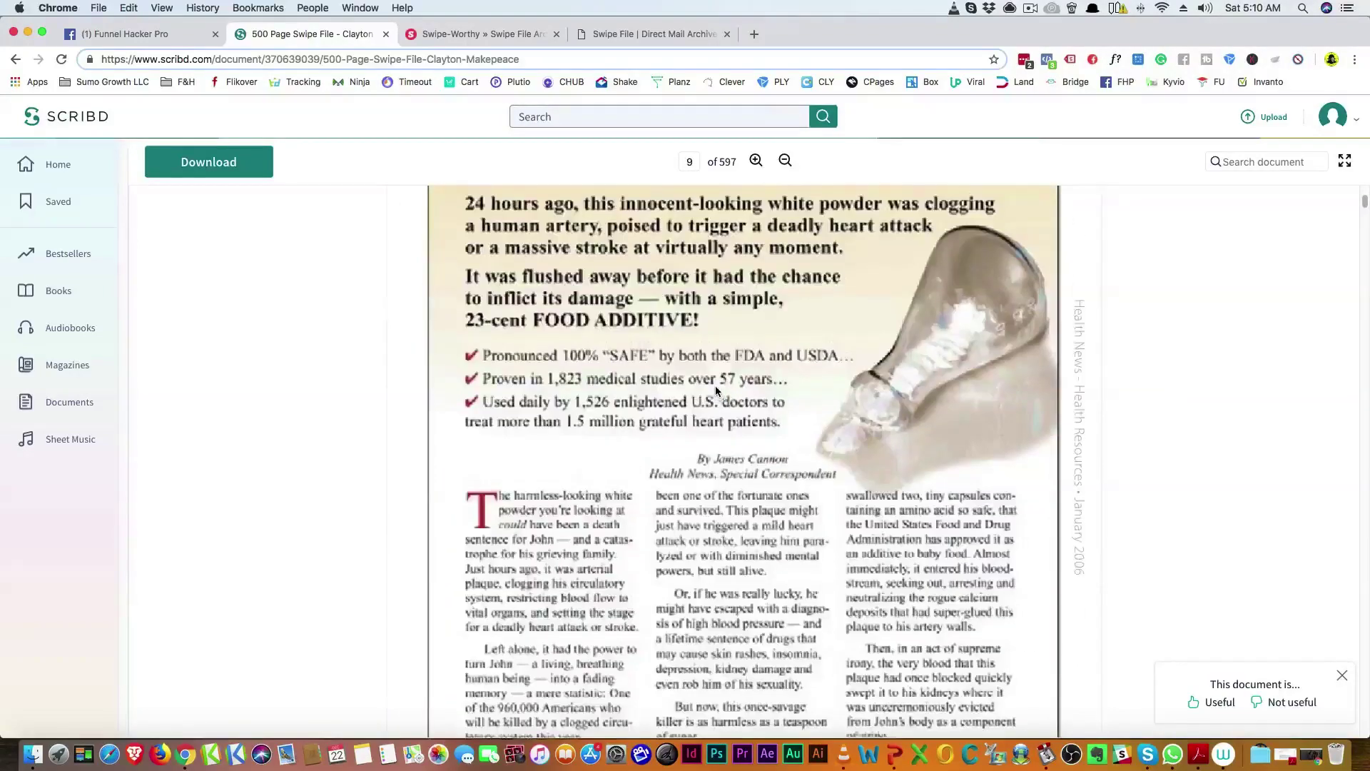
scroll(715, 386, "up", 5)
scroll(716, 391, "up", 5)
scroll(717, 386, "up", 5)
scroll(716, 385, "up", 5)
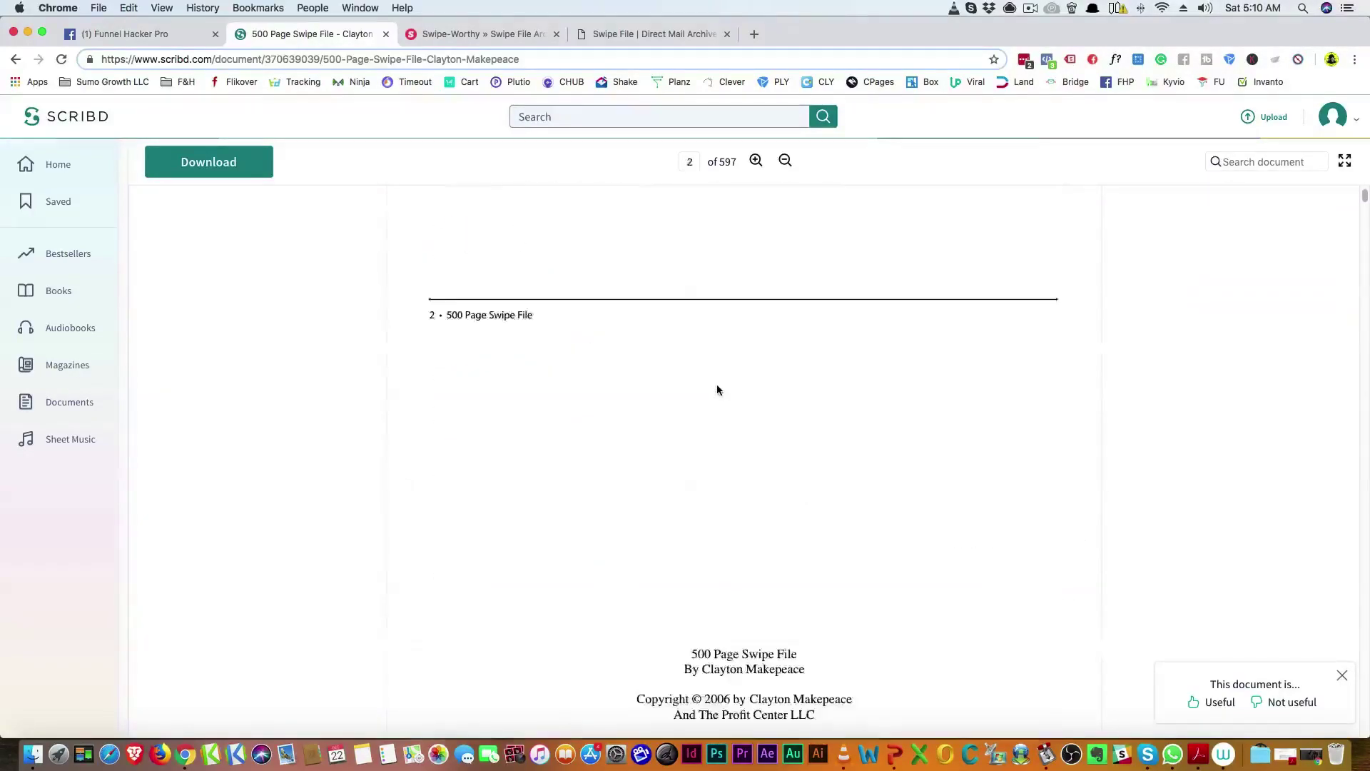
scroll(714, 389, "up", 5)
scroll(713, 388, "up", 5)
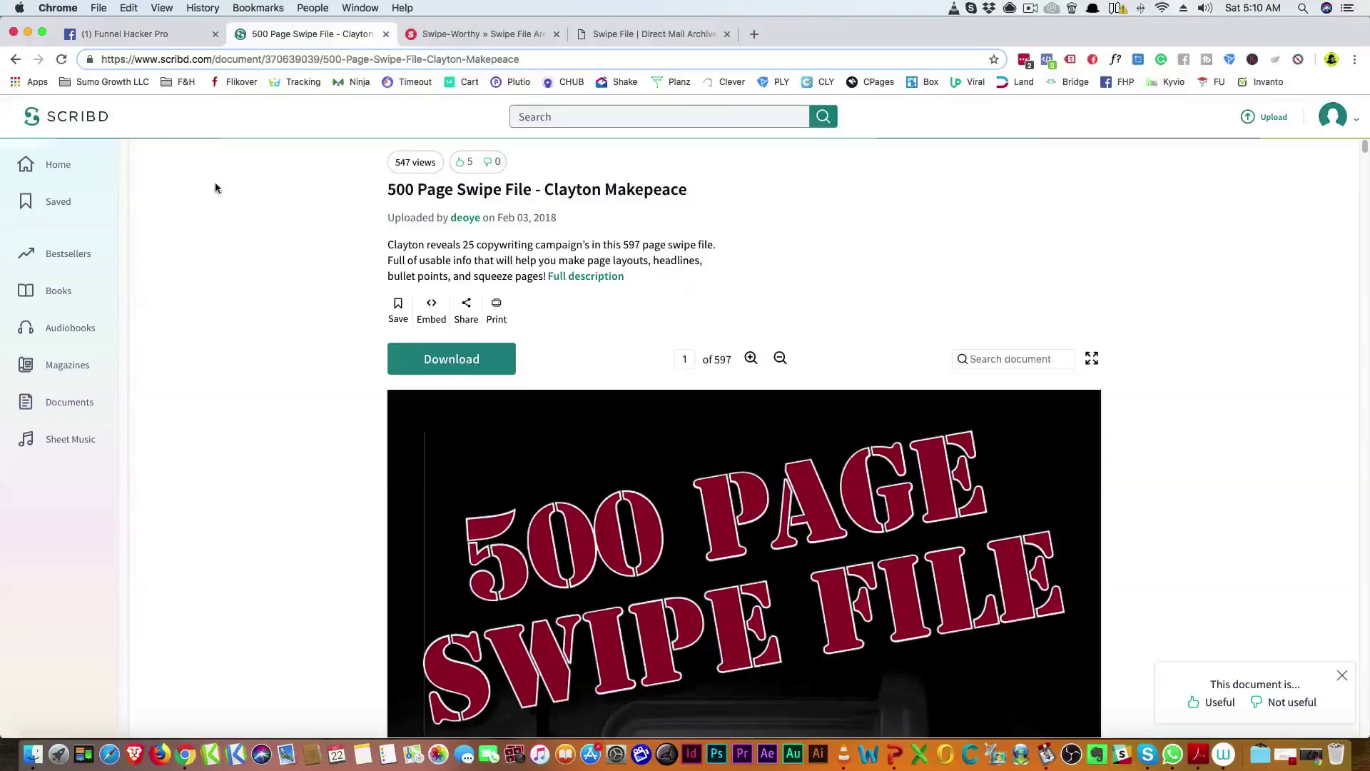
Step: Step back from the swipe file through the document page to the michael masterson results
left_click(14, 60)
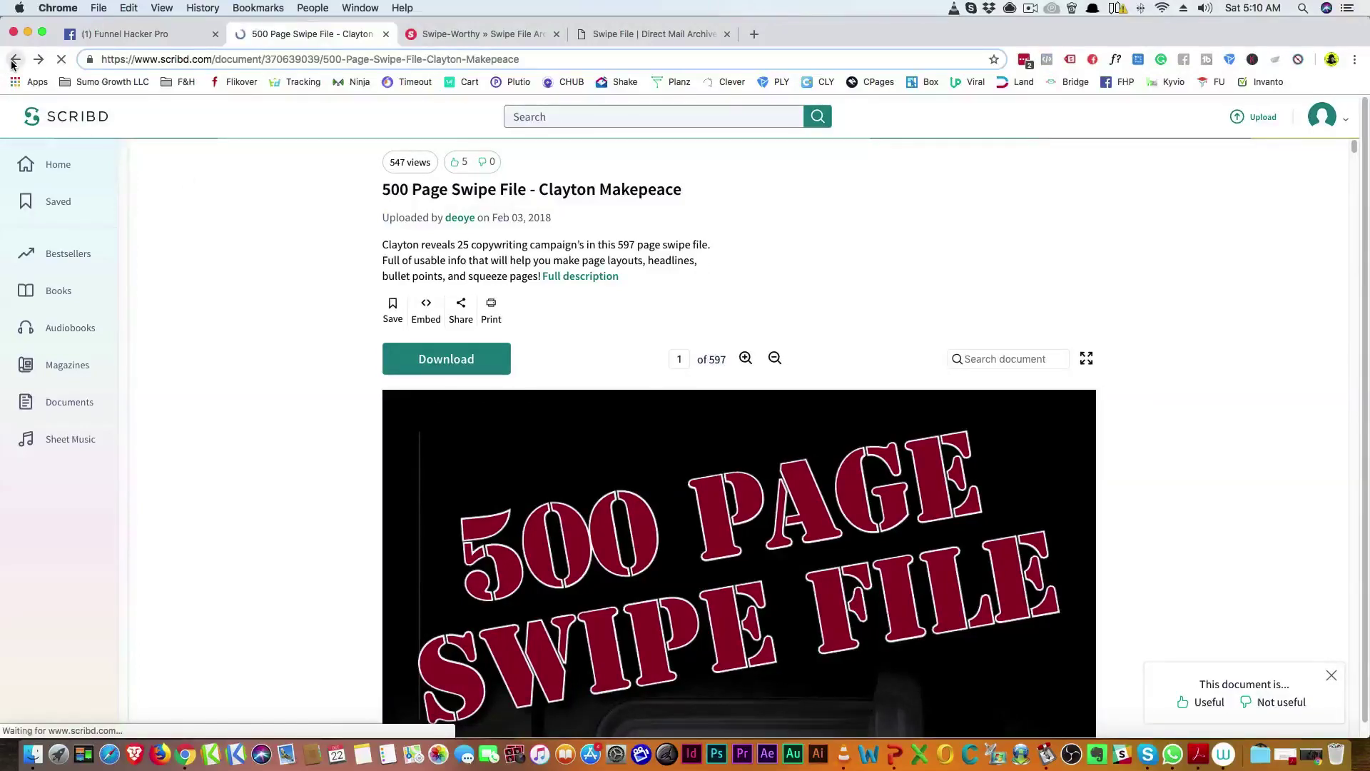
left_click(14, 60)
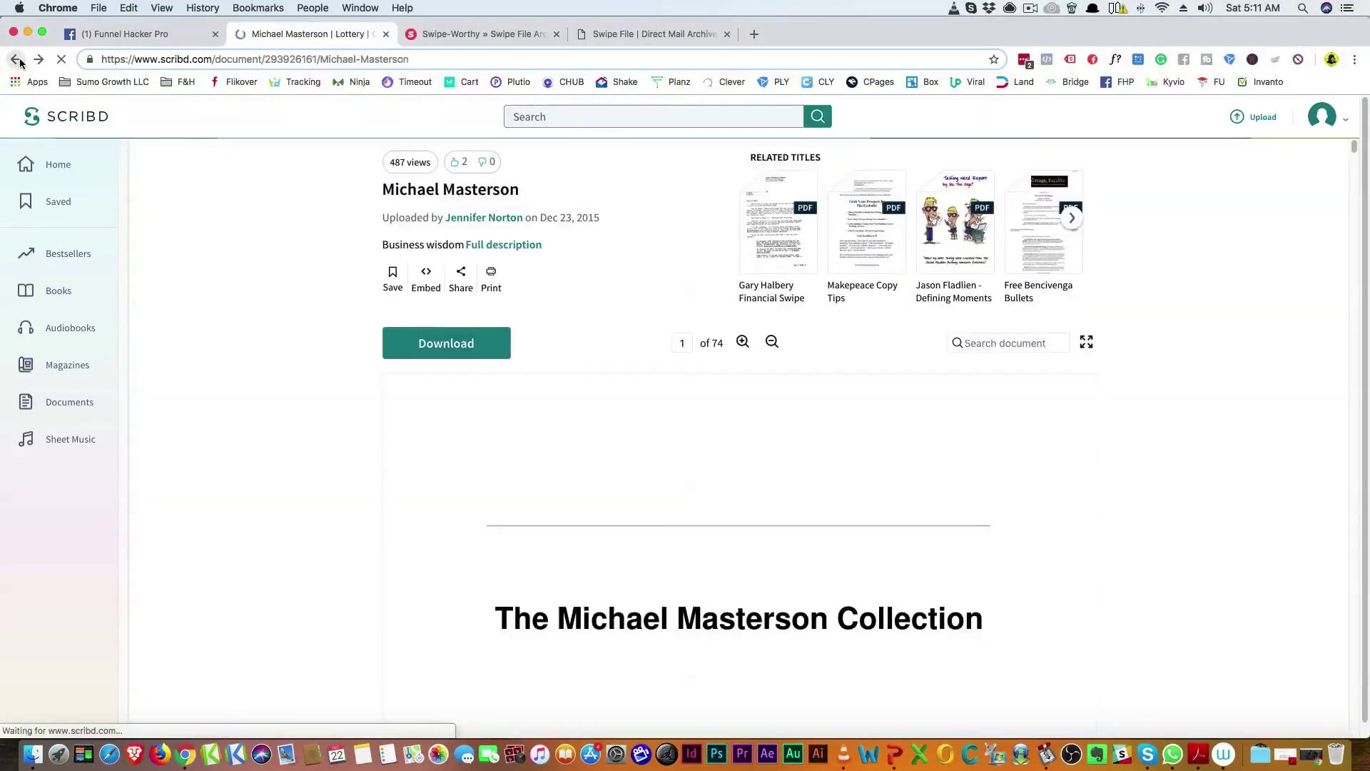
left_click(16, 60)
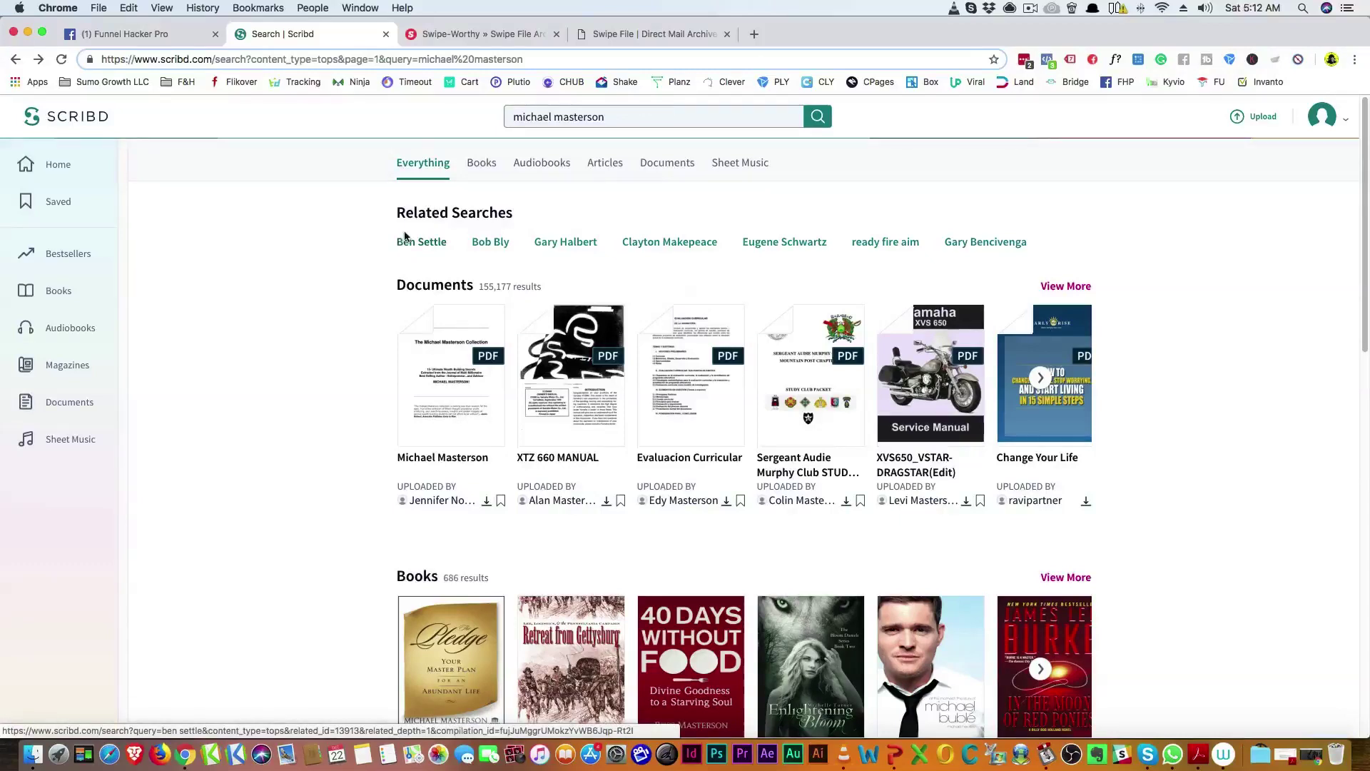
Step: Go back twice through earlier Scribd searches to reach the john carlton results
left_click(14, 59)
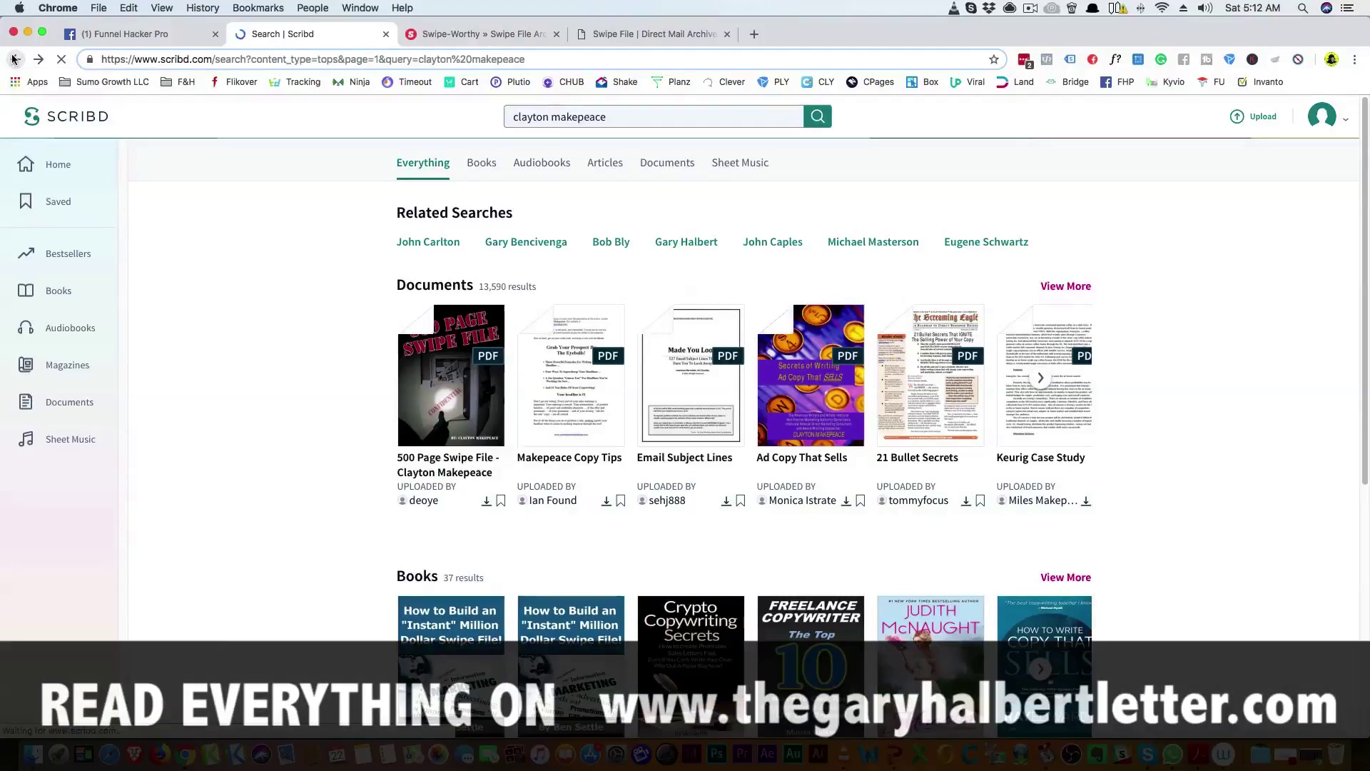
left_click(15, 60)
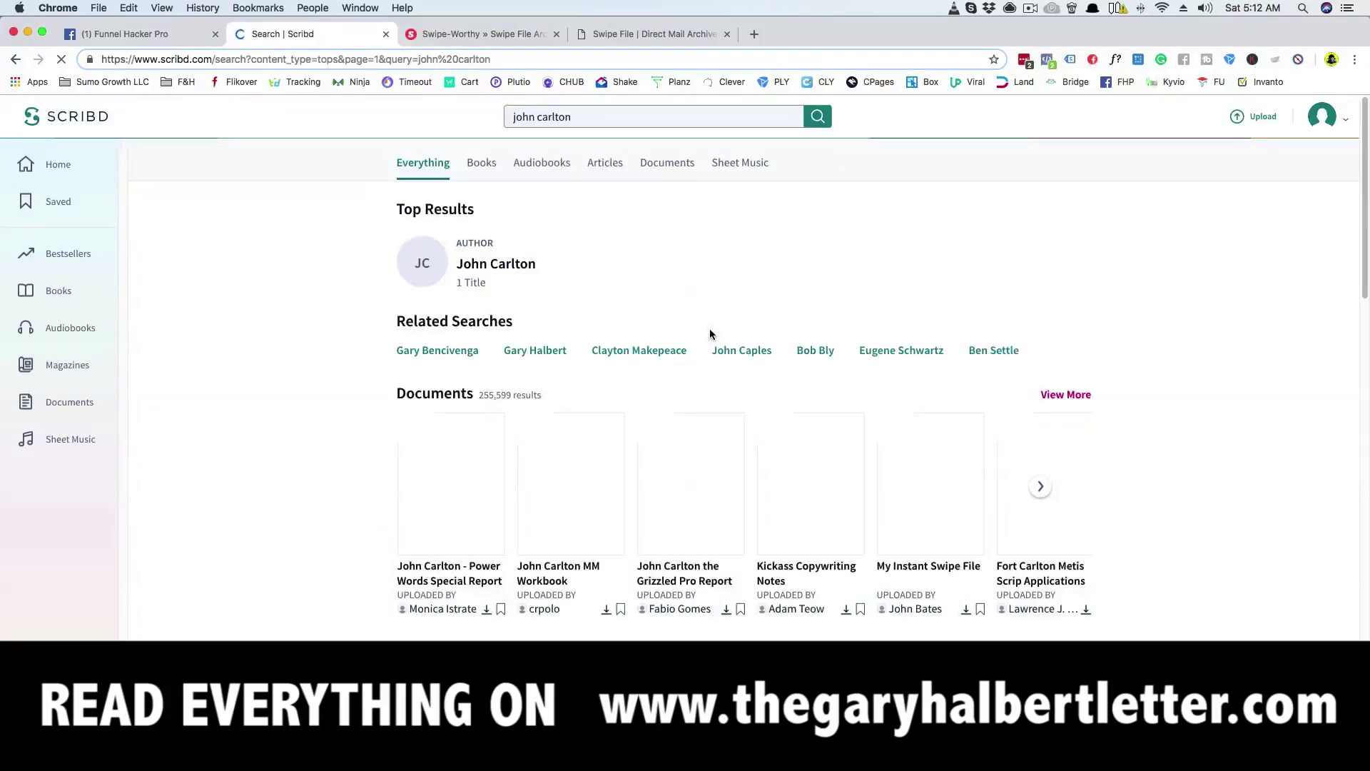
scroll(382, 400, "down", 1)
scroll(382, 400, "down", 2)
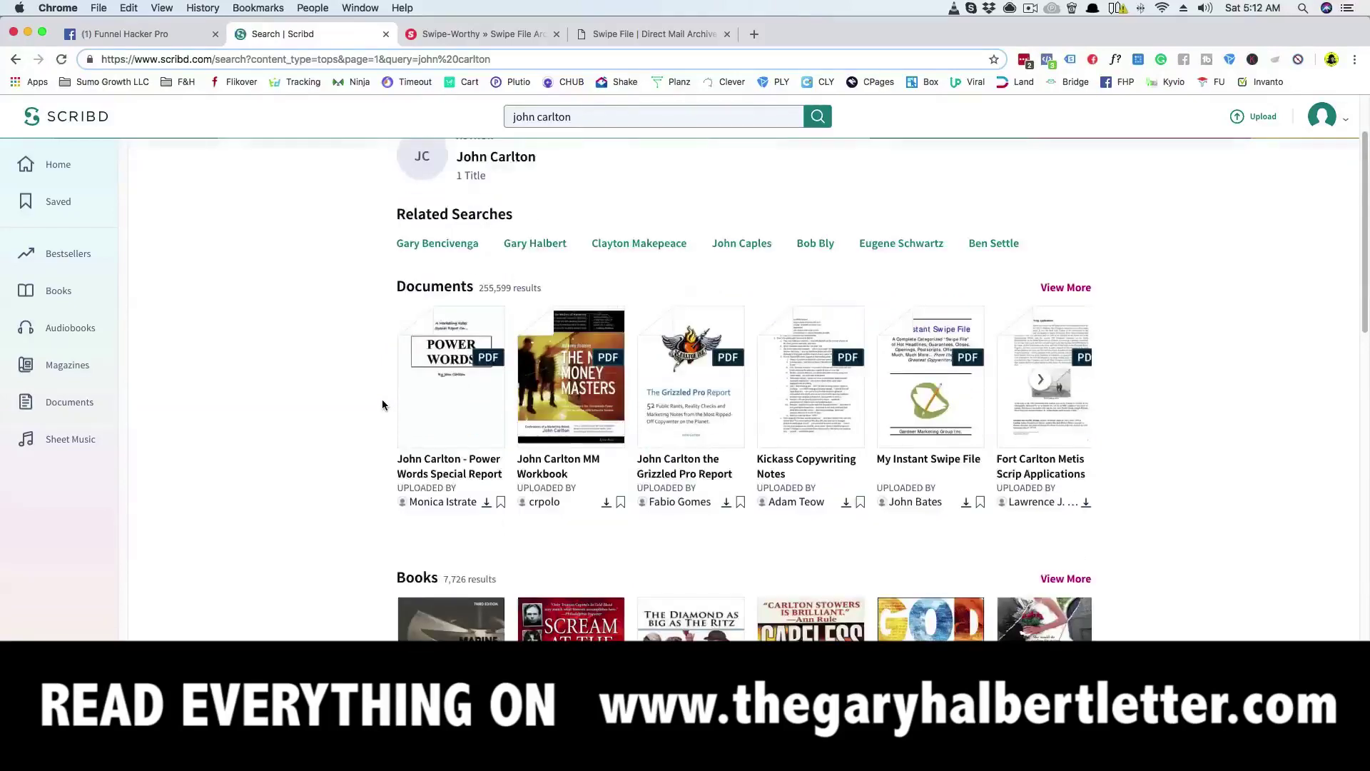
scroll(382, 399, "down", 1)
scroll(383, 398, "up", 2)
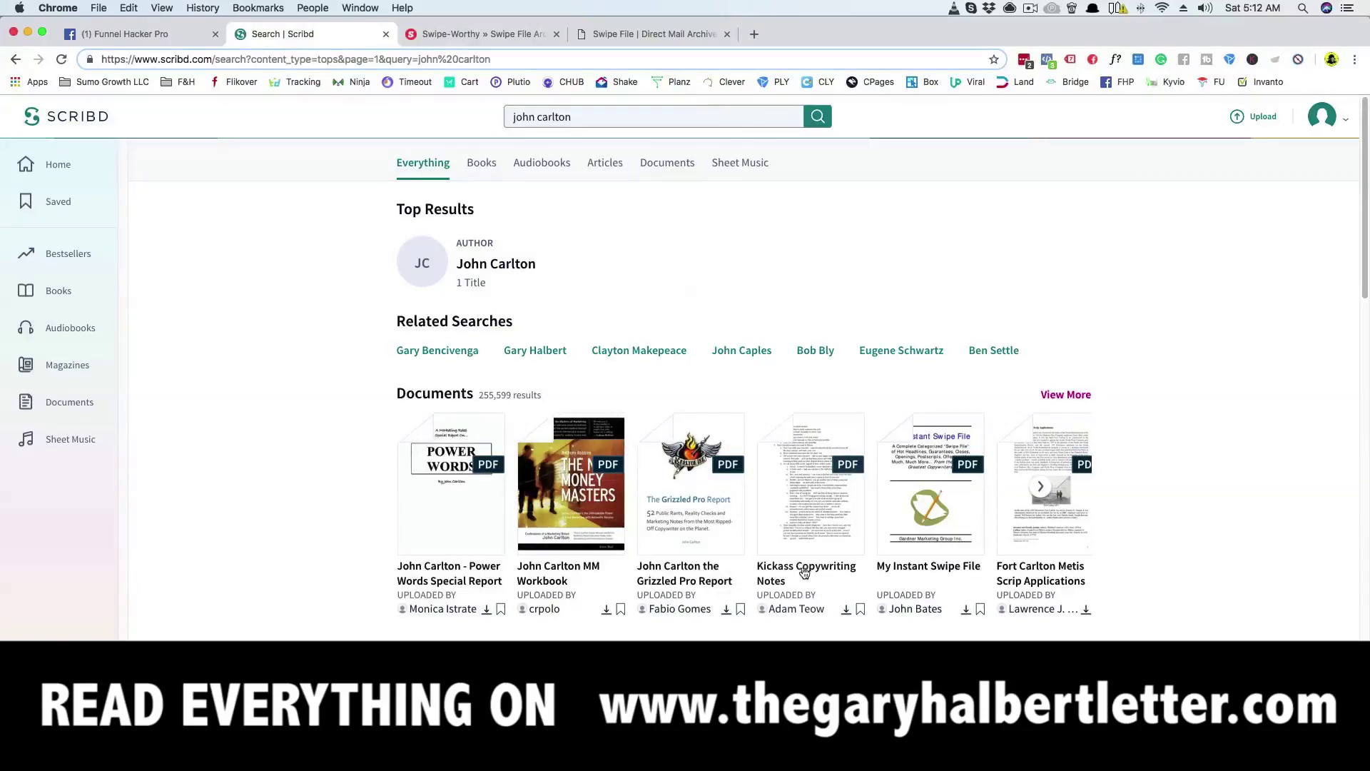
Step: Open the 'John Carlton the Grizzled Pro Report' document thumbnail under Documents
left_click(671, 499)
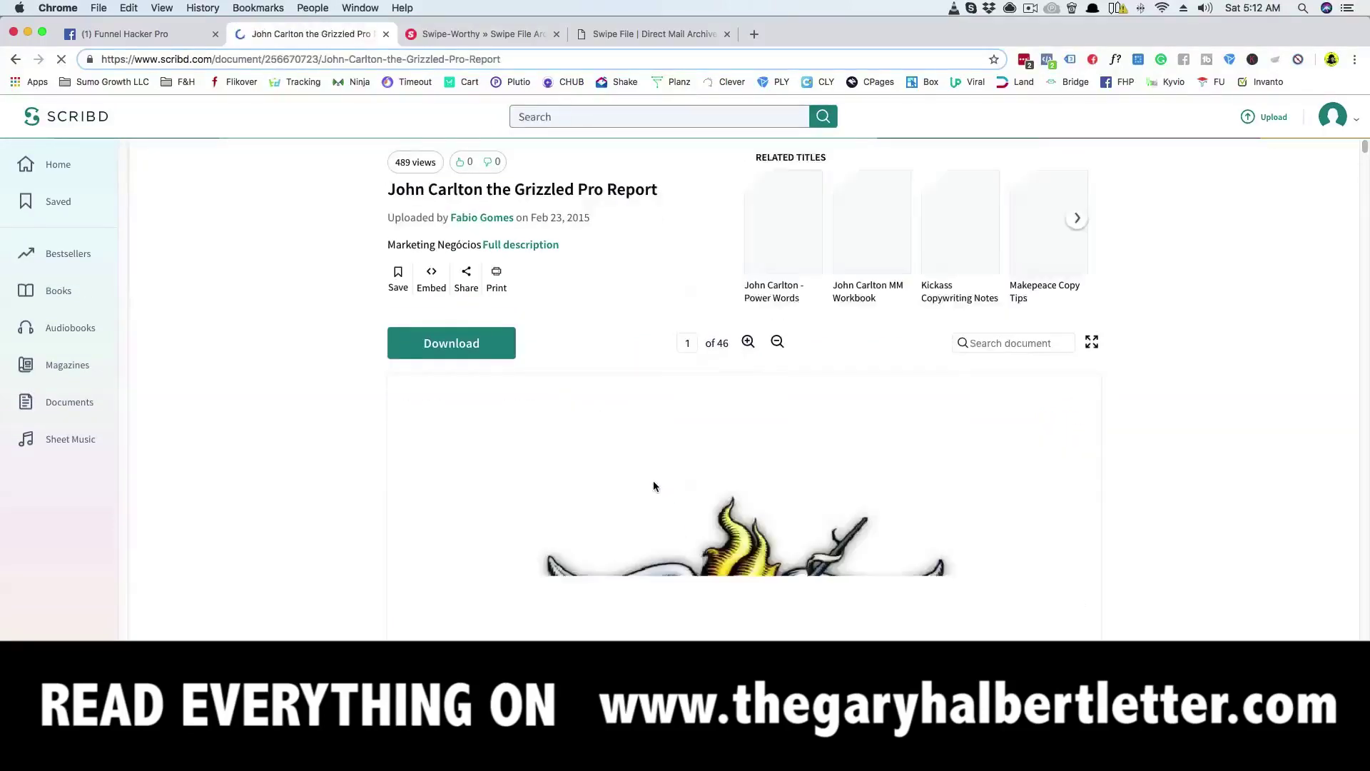
scroll(512, 462, "down", 1)
scroll(513, 460, "down", 2)
scroll(513, 461, "down", 1)
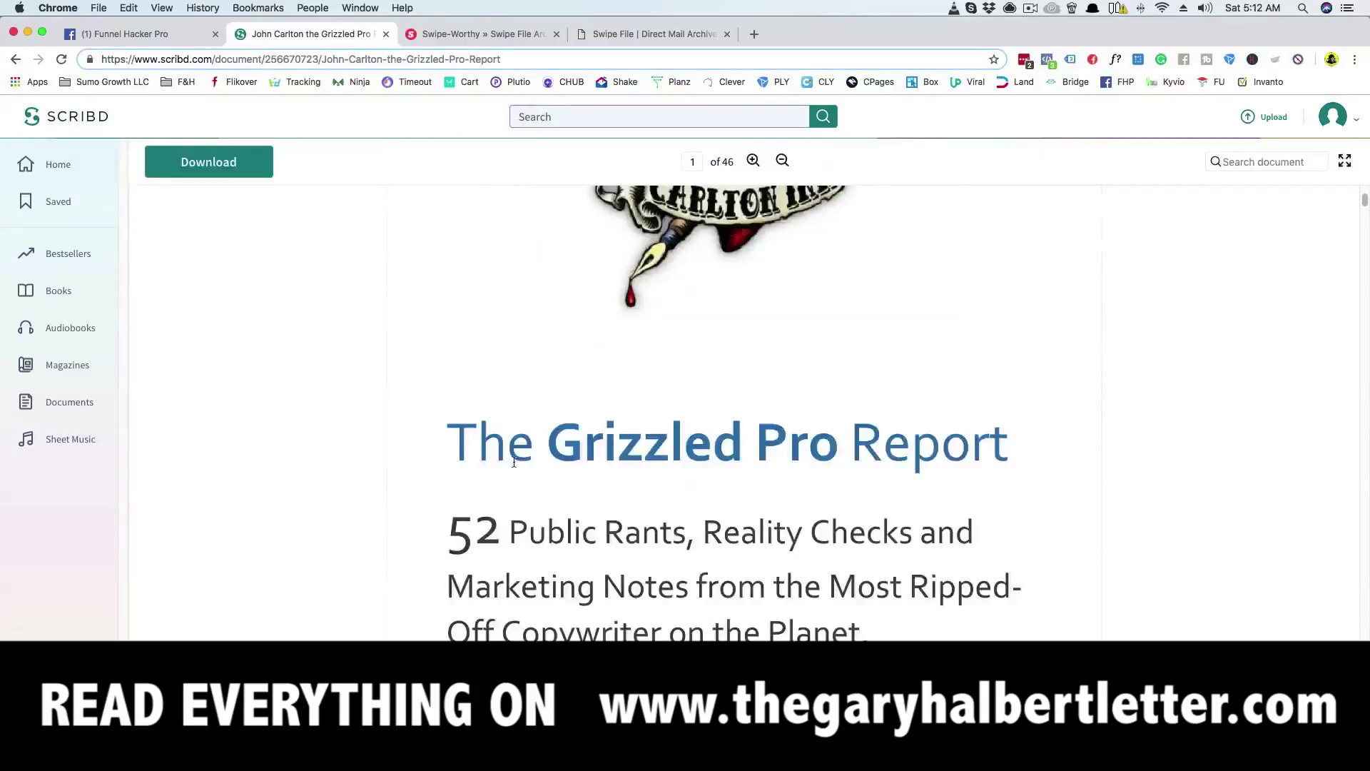
scroll(515, 460, "down", 2)
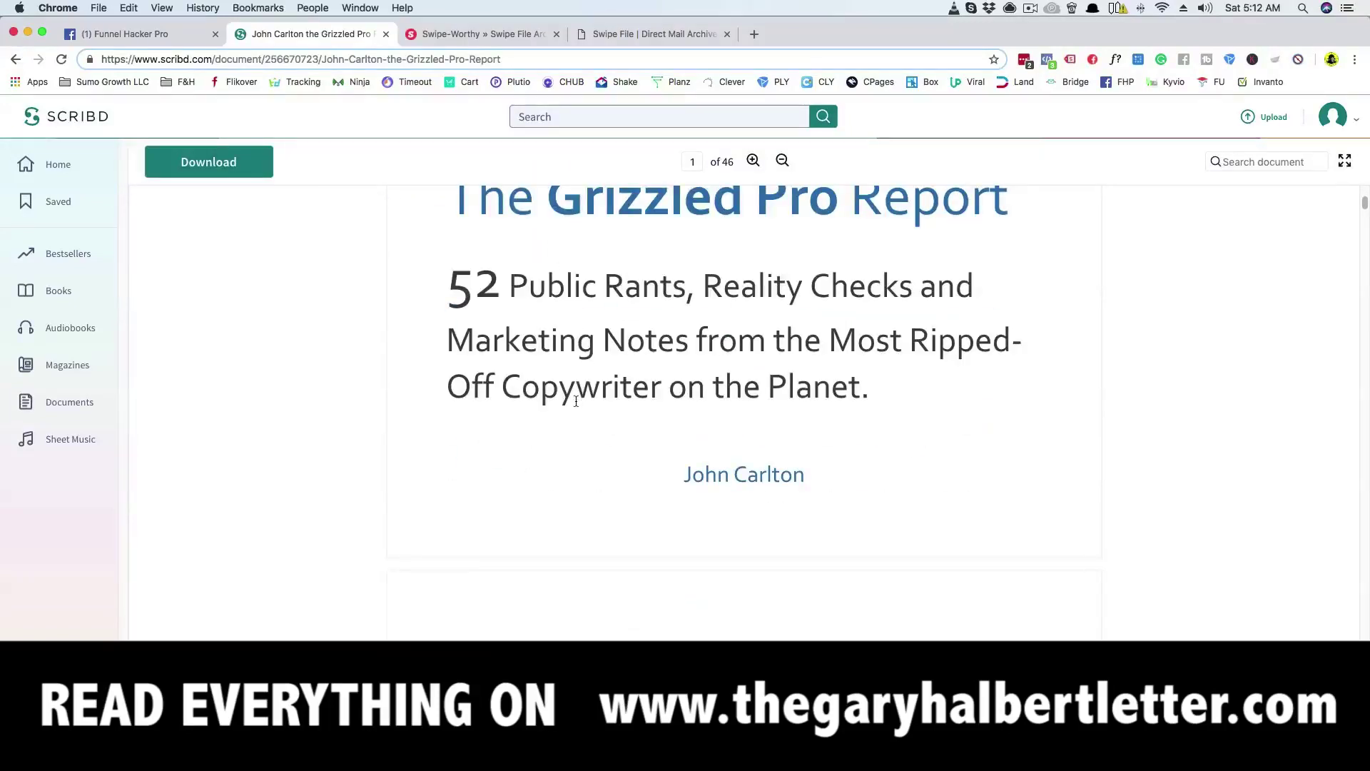
scroll(581, 396, "down", 2)
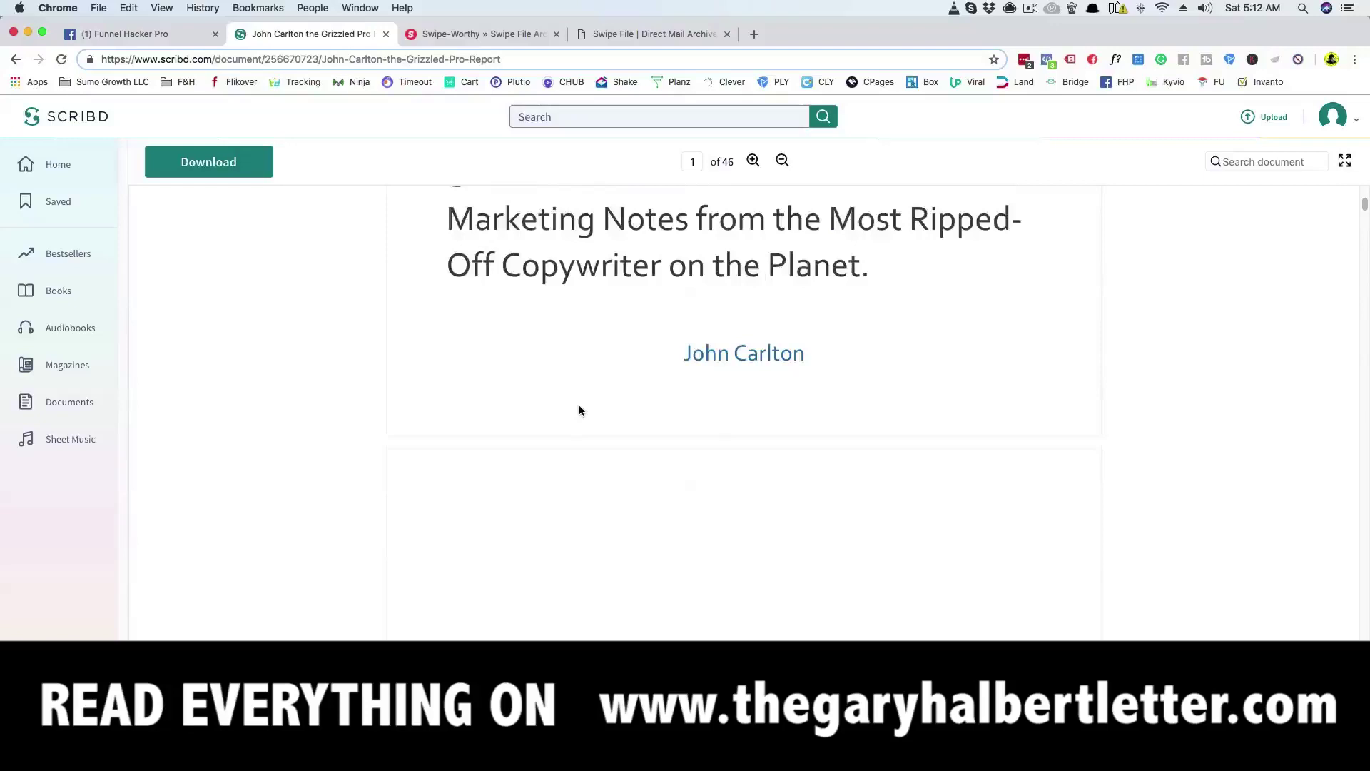
scroll(579, 408, "down", 4)
scroll(581, 412, "down", 3)
scroll(579, 414, "down", 5)
scroll(580, 414, "down", 2)
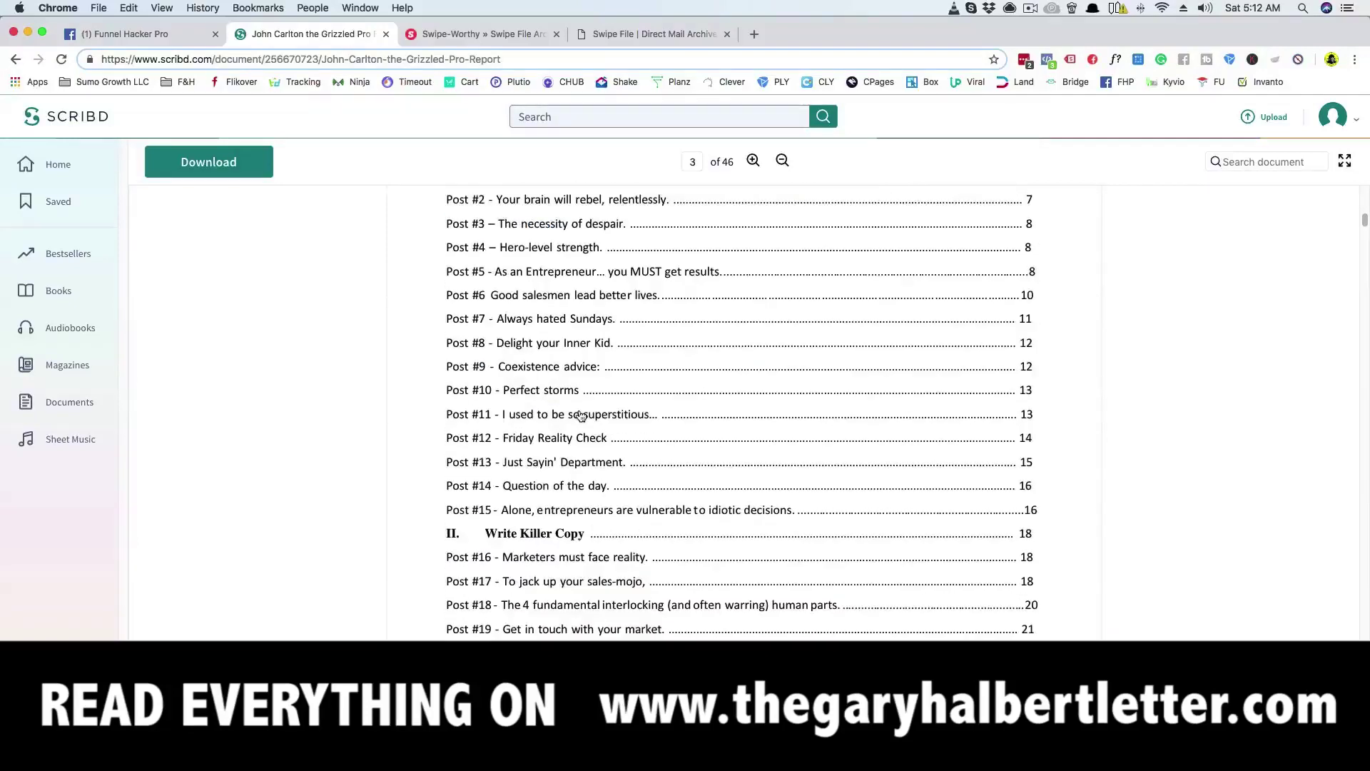
scroll(580, 416, "up", 2)
scroll(579, 414, "down", 5)
scroll(579, 415, "down", 4)
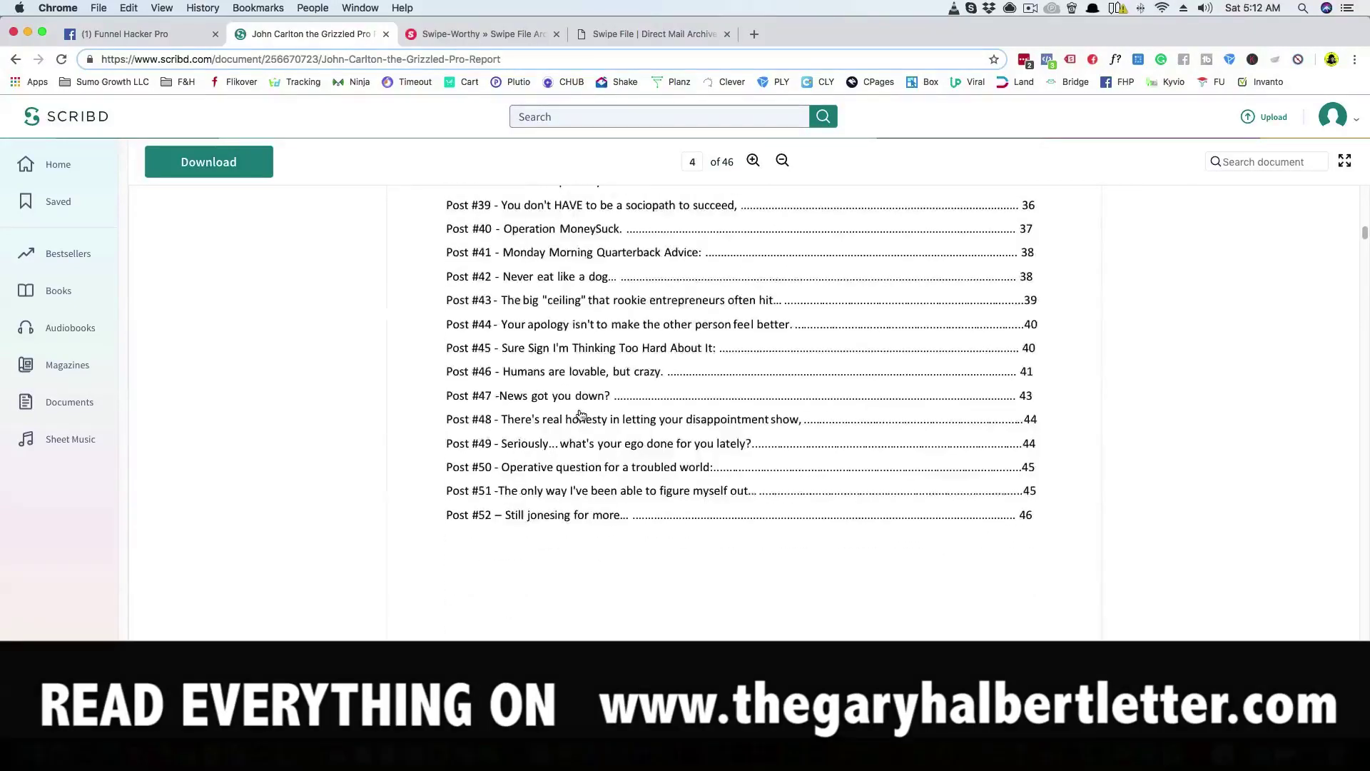
scroll(579, 411, "down", 3)
scroll(578, 415, "down", 5)
scroll(579, 421, "down", 5)
scroll(578, 421, "down", 5)
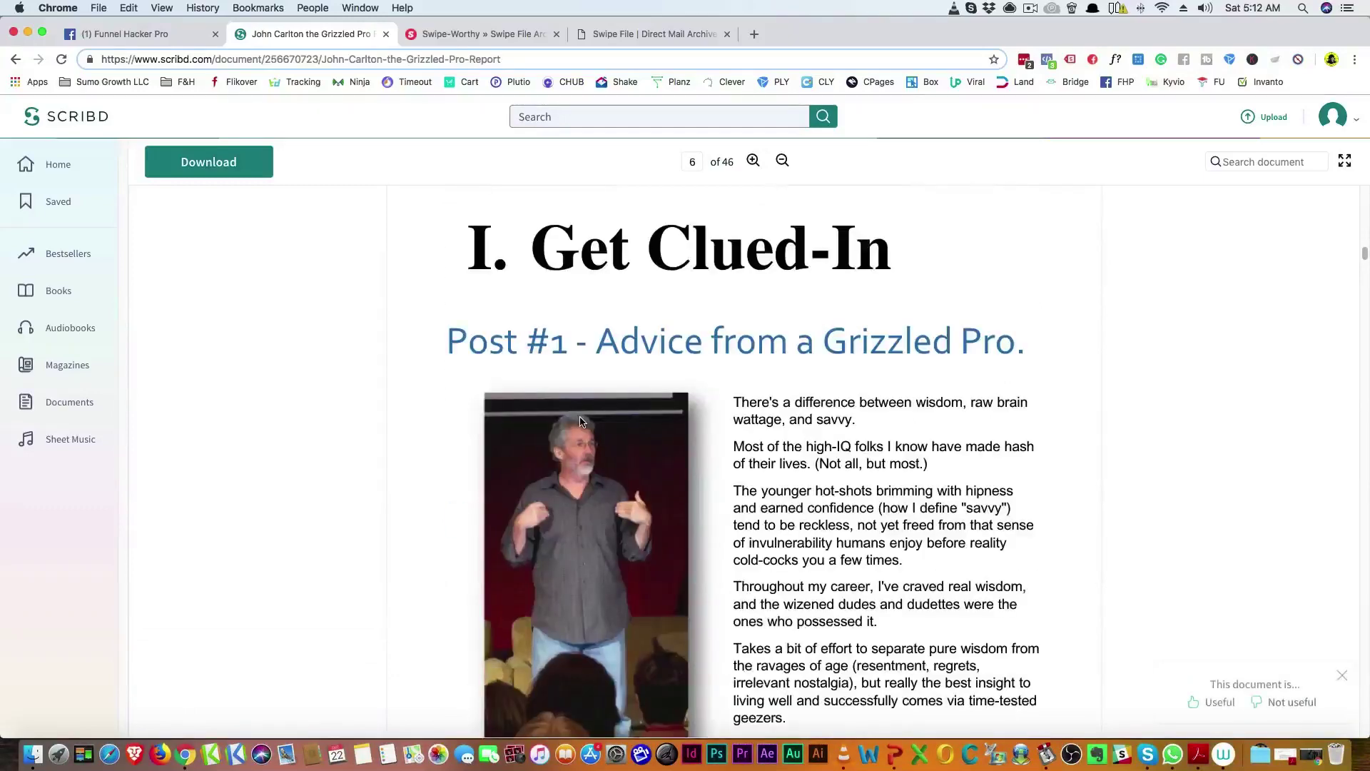
scroll(578, 421, "down", 1)
scroll(580, 421, "down", 5)
scroll(578, 415, "down", 3)
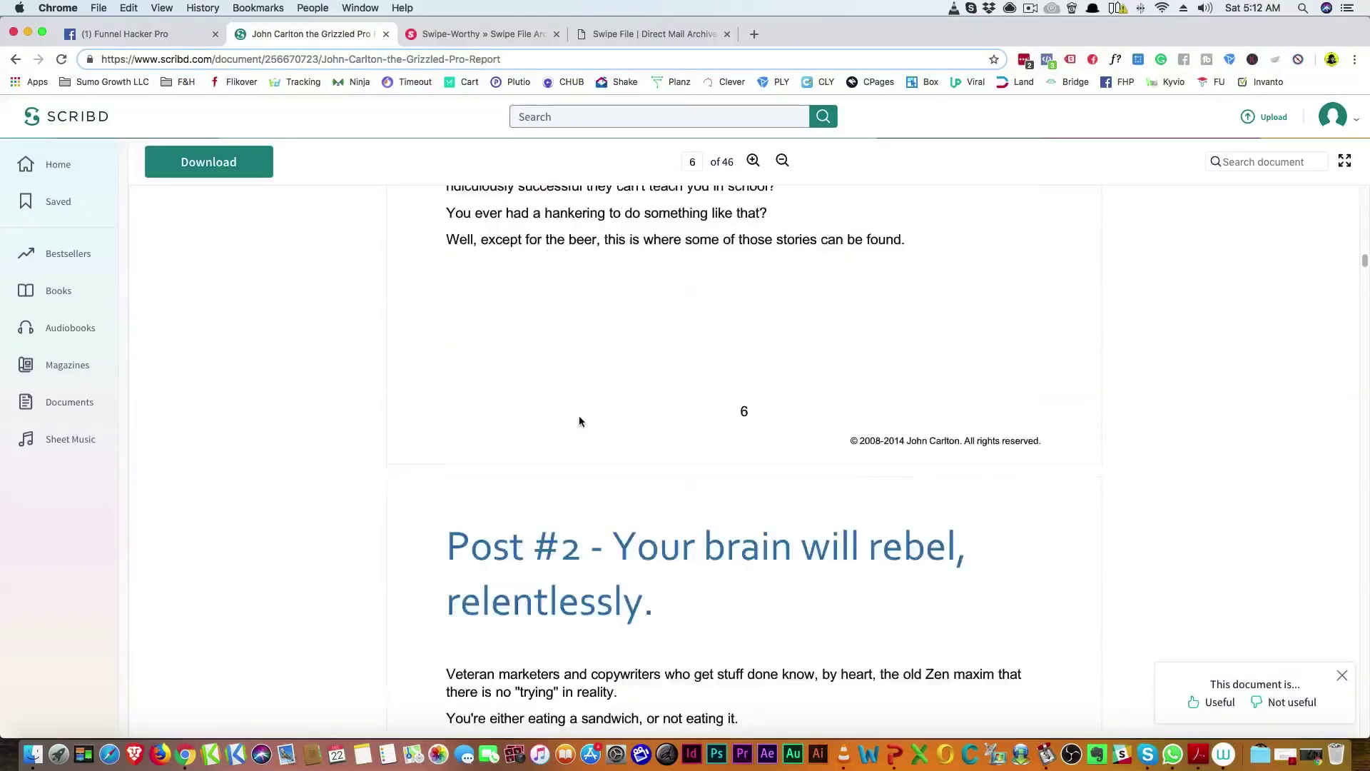
scroll(579, 415, "down", 3)
scroll(579, 418, "down", 3)
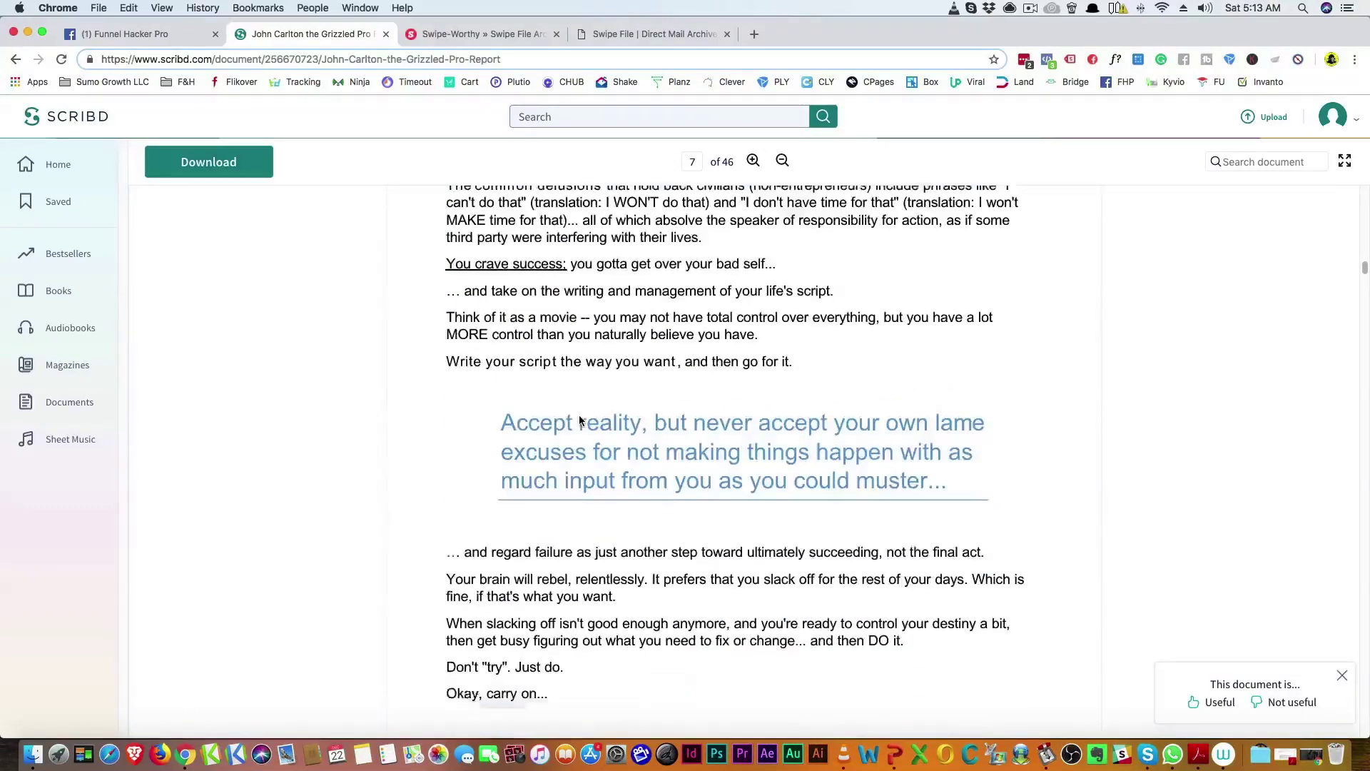
scroll(580, 417, "down", 5)
scroll(579, 418, "down", 8)
scroll(577, 423, "up", 8)
scroll(577, 423, "up", 10)
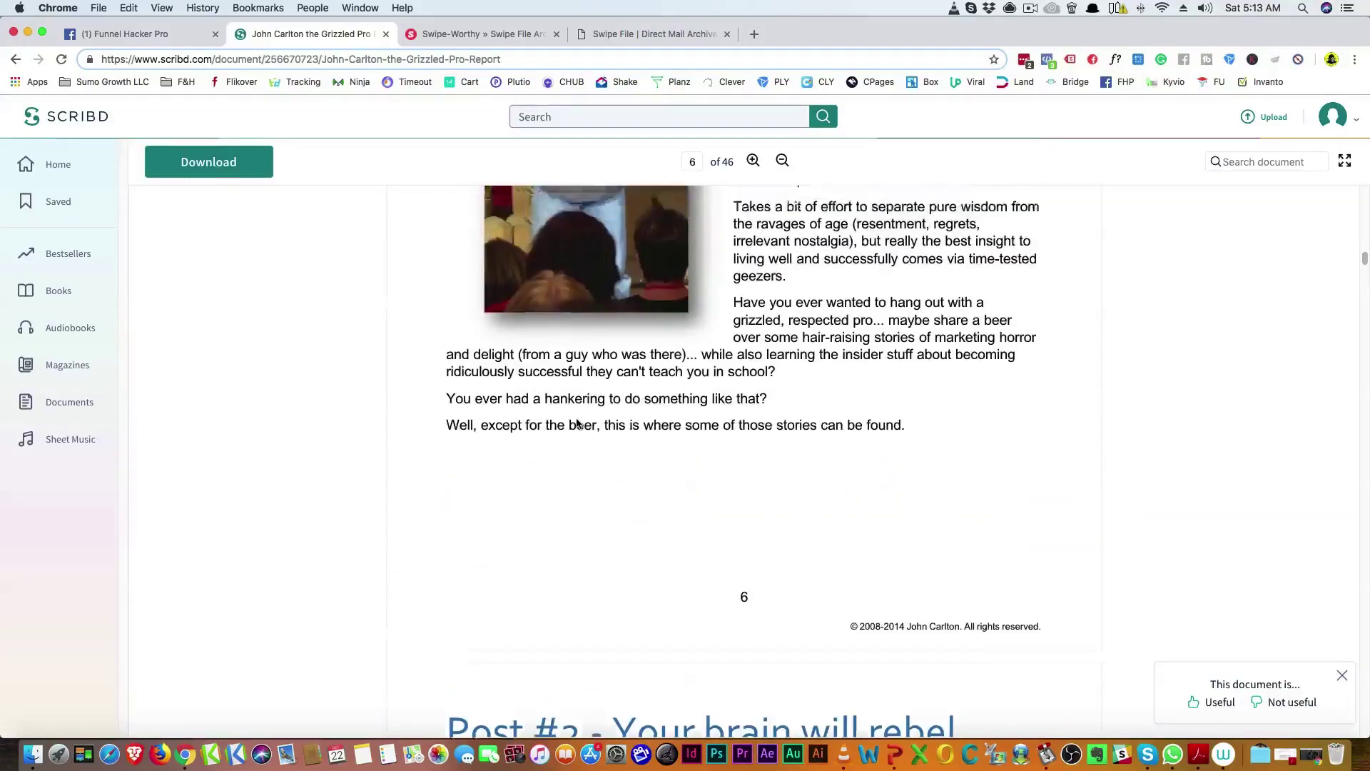
scroll(577, 423, "up", 10)
scroll(577, 422, "up", 10)
scroll(578, 423, "up", 10)
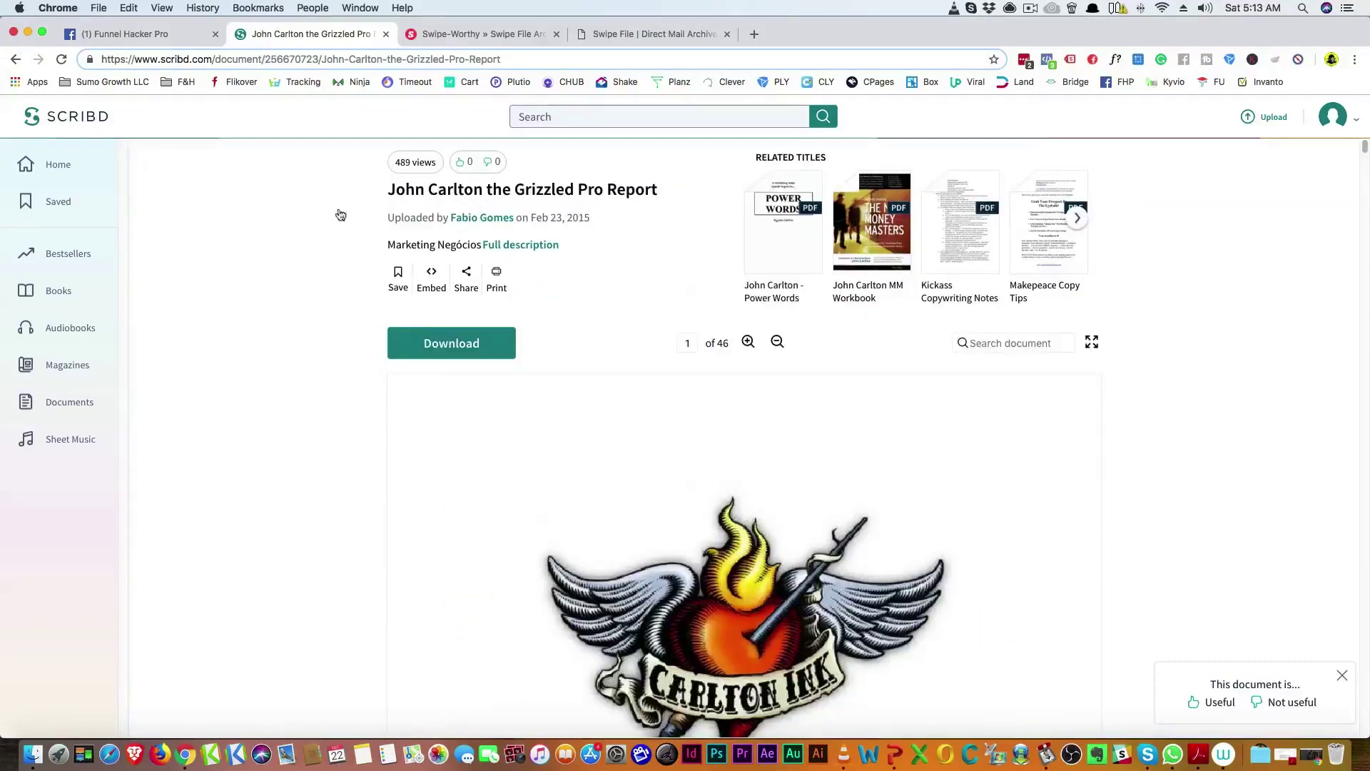
left_click(16, 61)
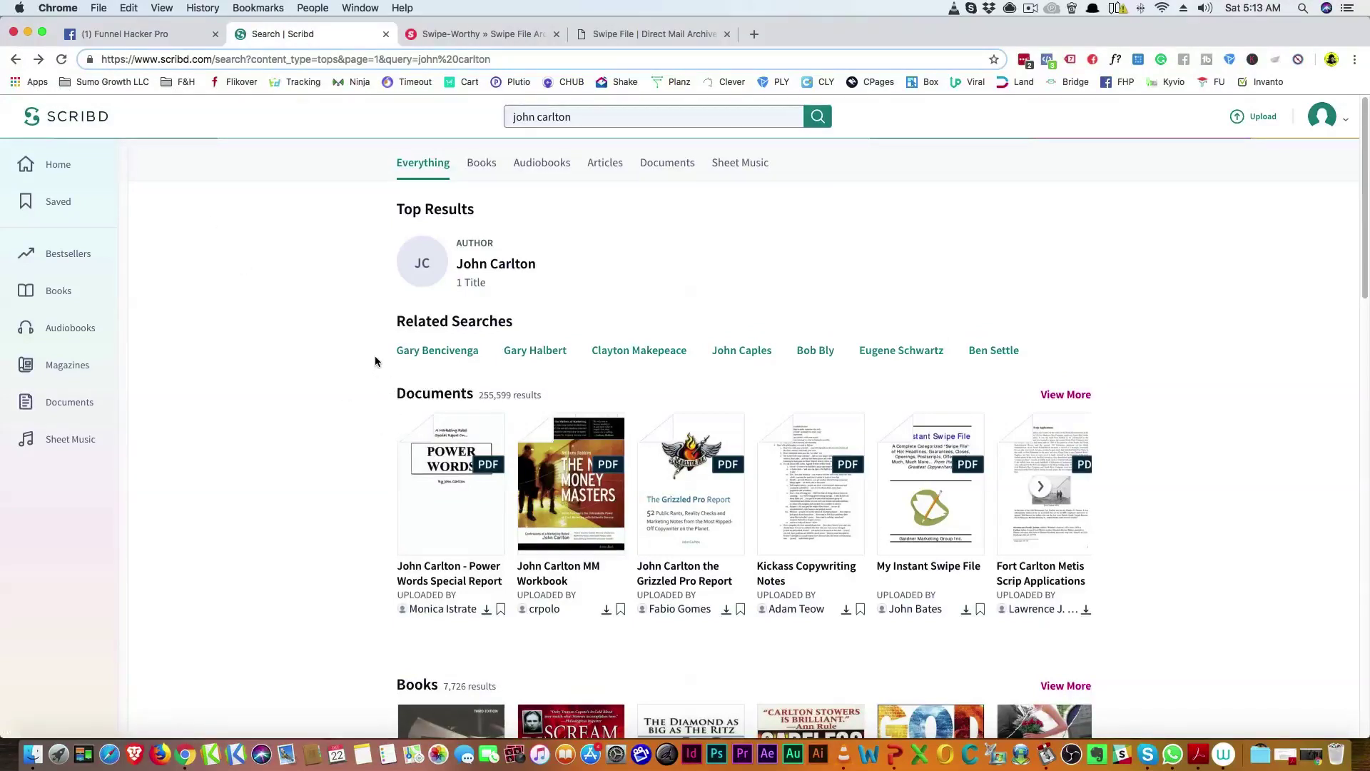
left_click(447, 490)
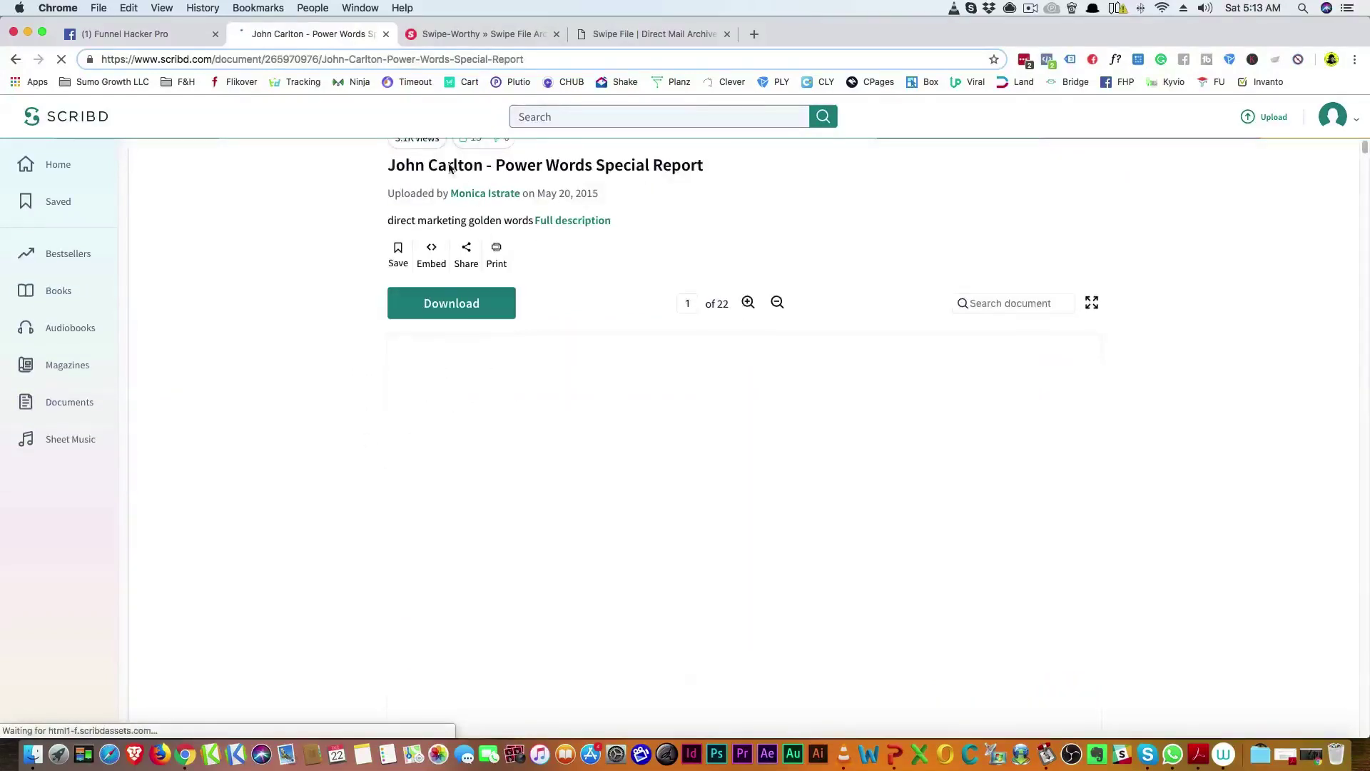
scroll(627, 487, "down", 3)
scroll(628, 487, "down", 2)
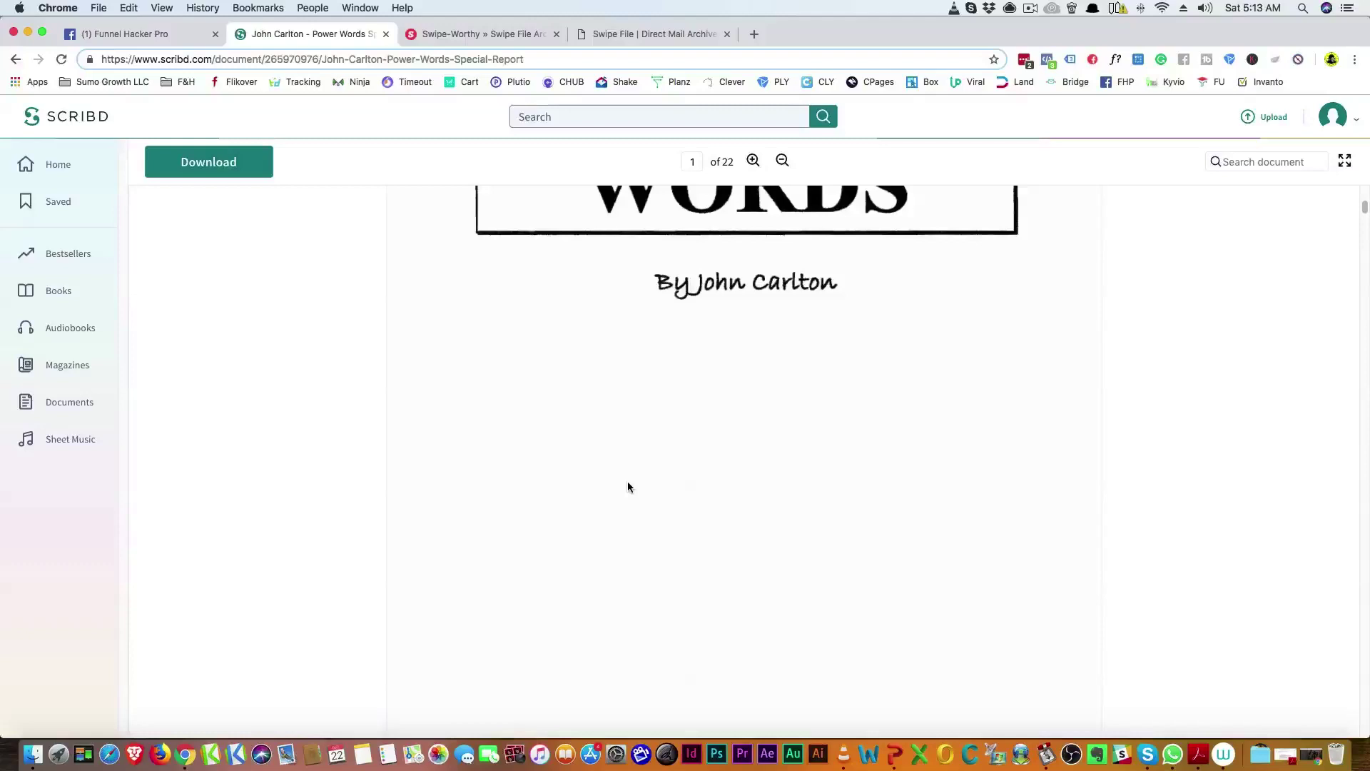
scroll(628, 487, "up", 3)
scroll(627, 487, "down", 5)
scroll(626, 485, "down", 5)
scroll(626, 484, "down", 5)
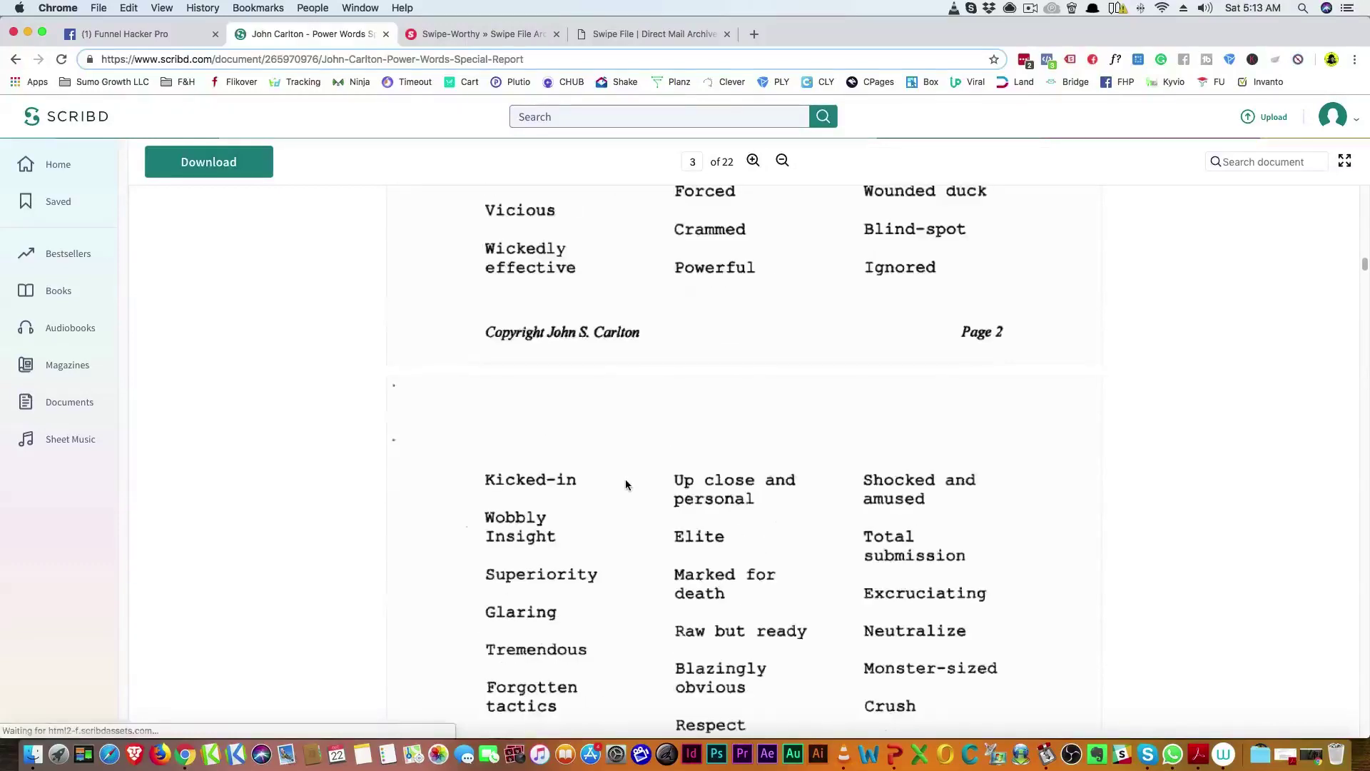
scroll(625, 485, "down", 5)
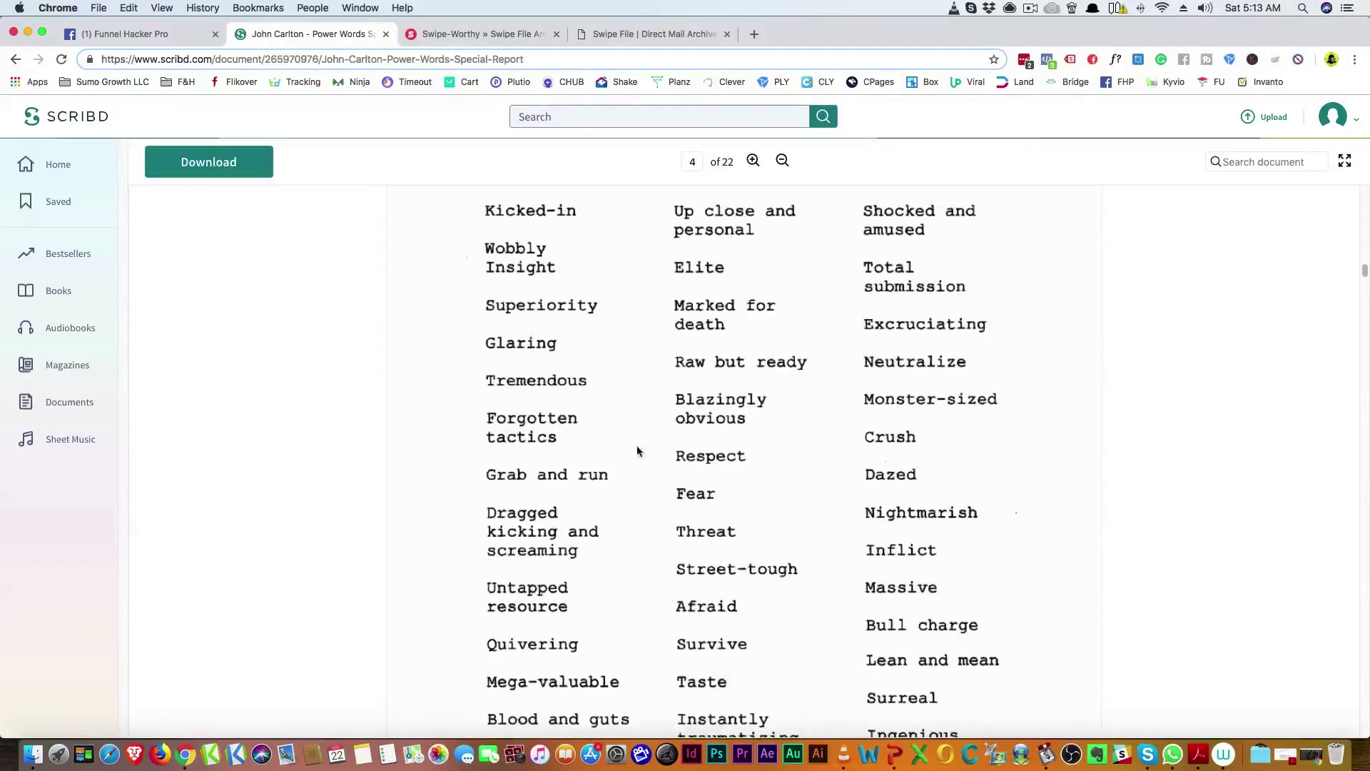
scroll(538, 473, "down", 3)
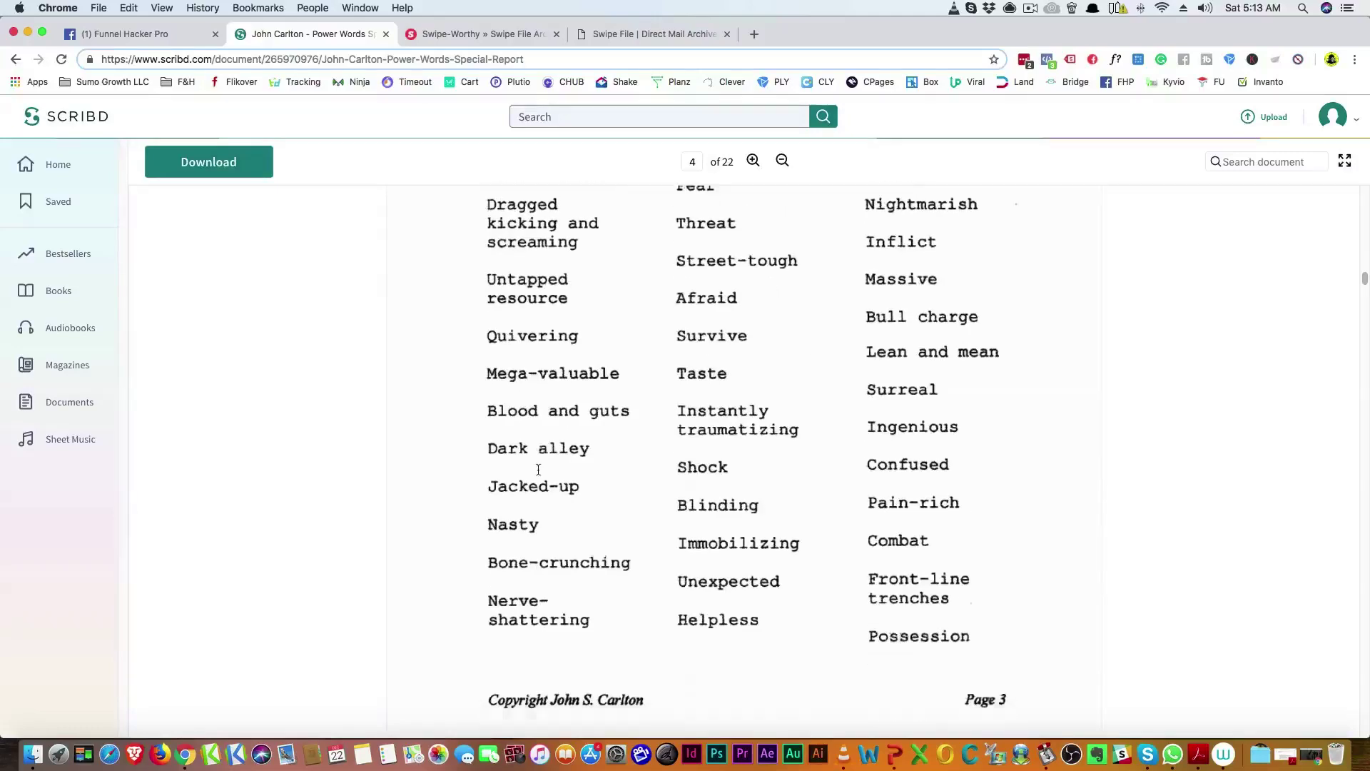
scroll(539, 475, "down", 1)
scroll(538, 477, "down", 2)
scroll(537, 478, "down", 5)
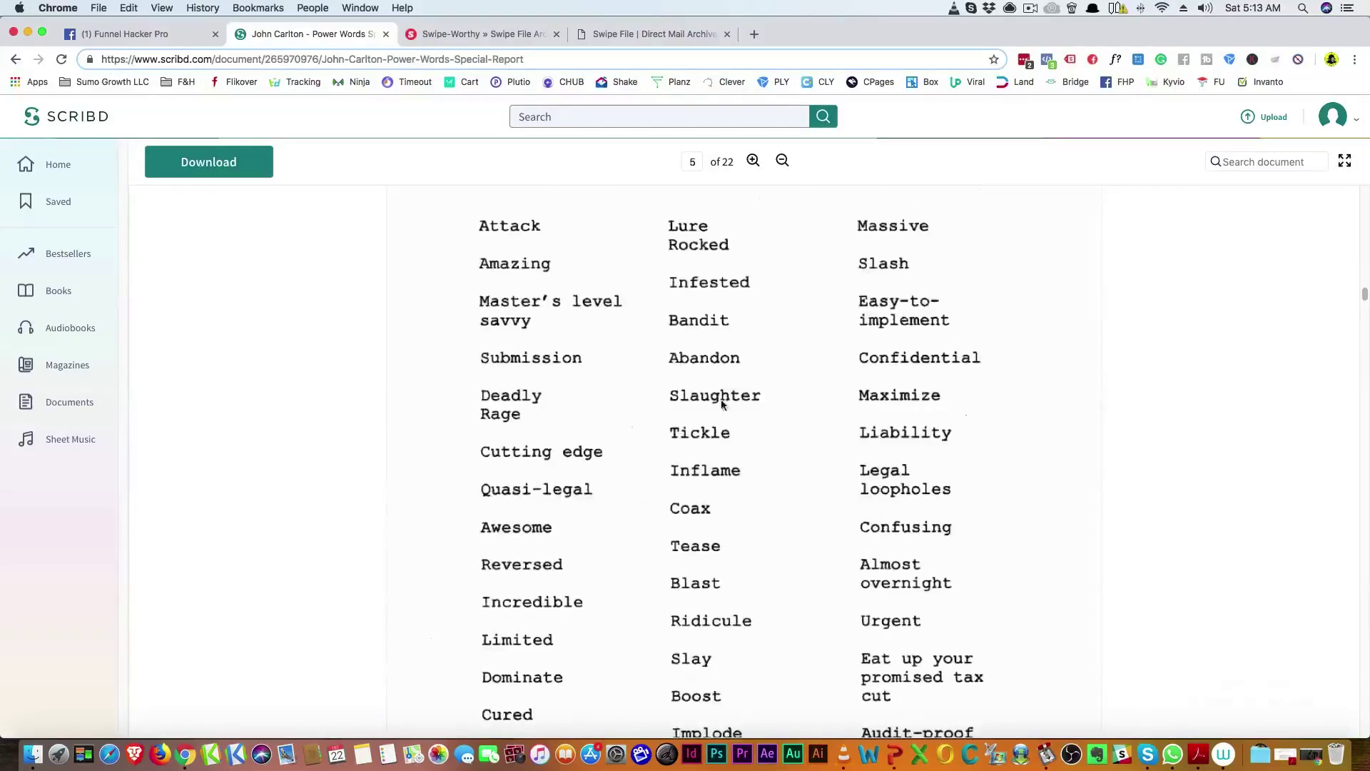
scroll(537, 503, "down", 8)
scroll(539, 505, "down", 5)
scroll(539, 506, "down", 5)
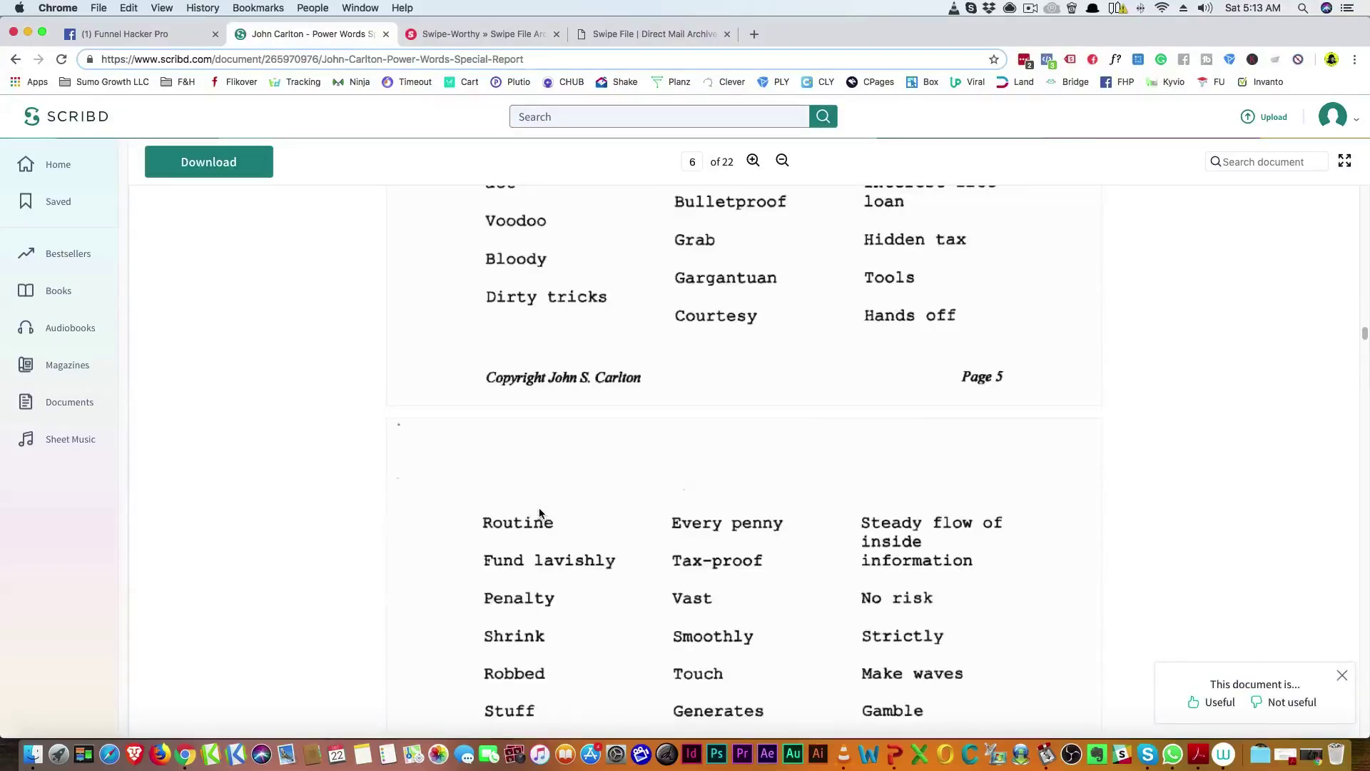
scroll(538, 504, "down", 5)
scroll(540, 499, "up", 10)
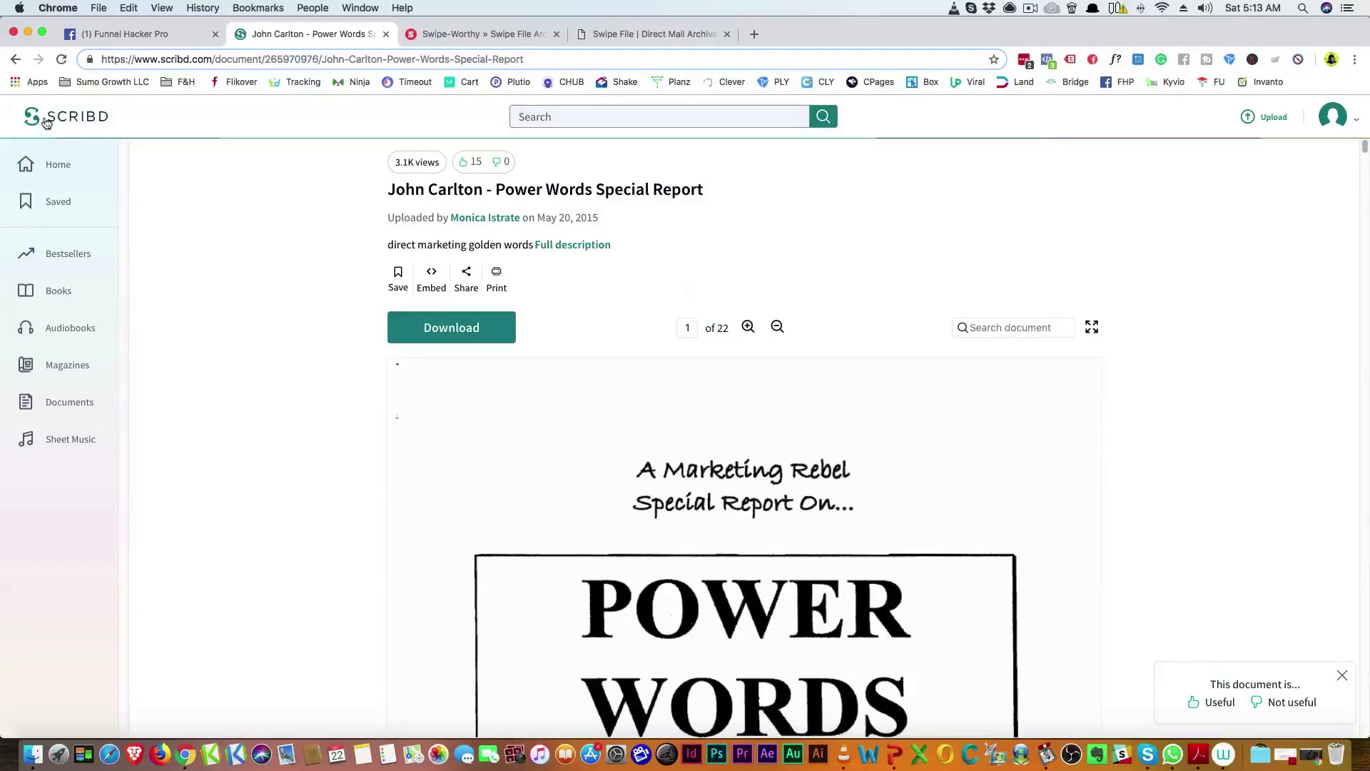
Step: Go back from the Power Words report to the gary bencivenga results
left_click(14, 60)
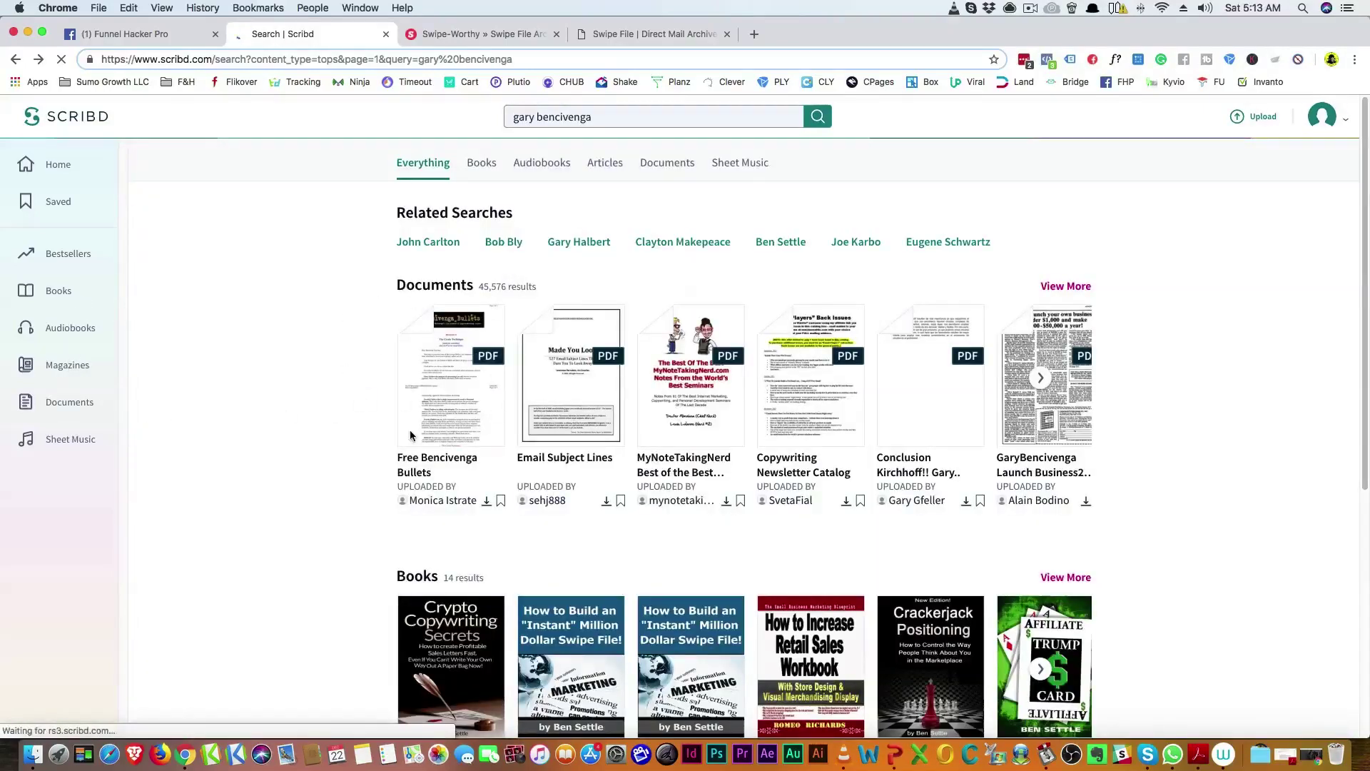
scroll(458, 450, "down", 2)
scroll(458, 451, "down", 4)
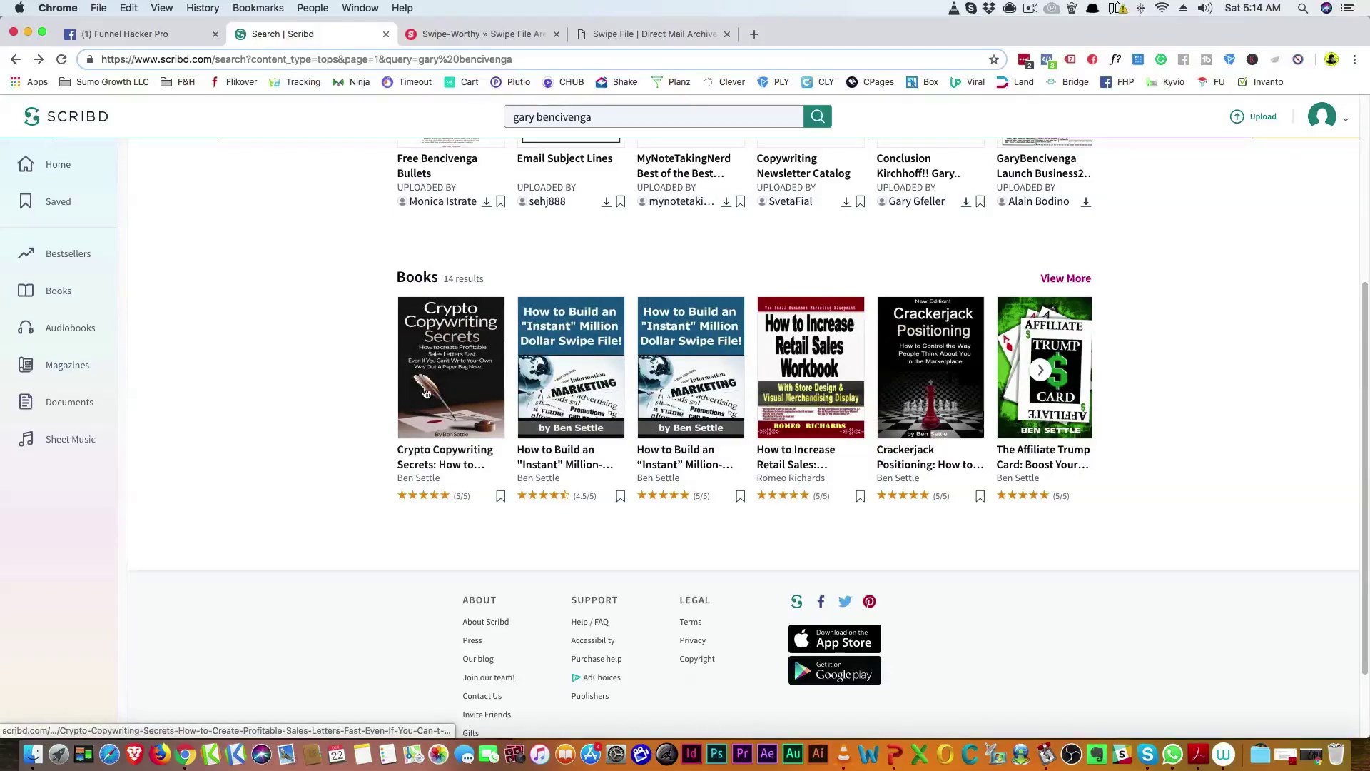
scroll(362, 424, "up", 3)
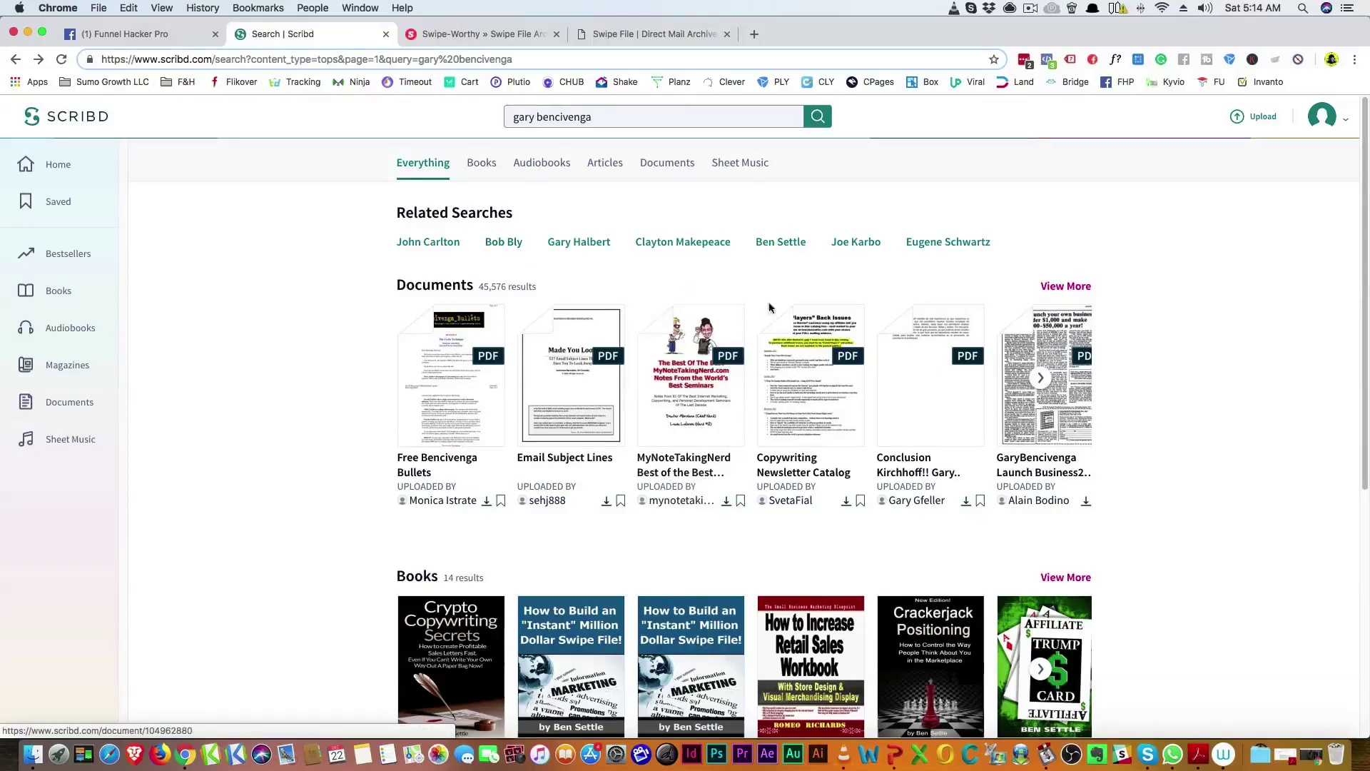
Step: Toggle between the Swipe-Worthy archive and swipefile.com's Direct Mail flyer examples, ending on Direct Mail
left_click(501, 35)
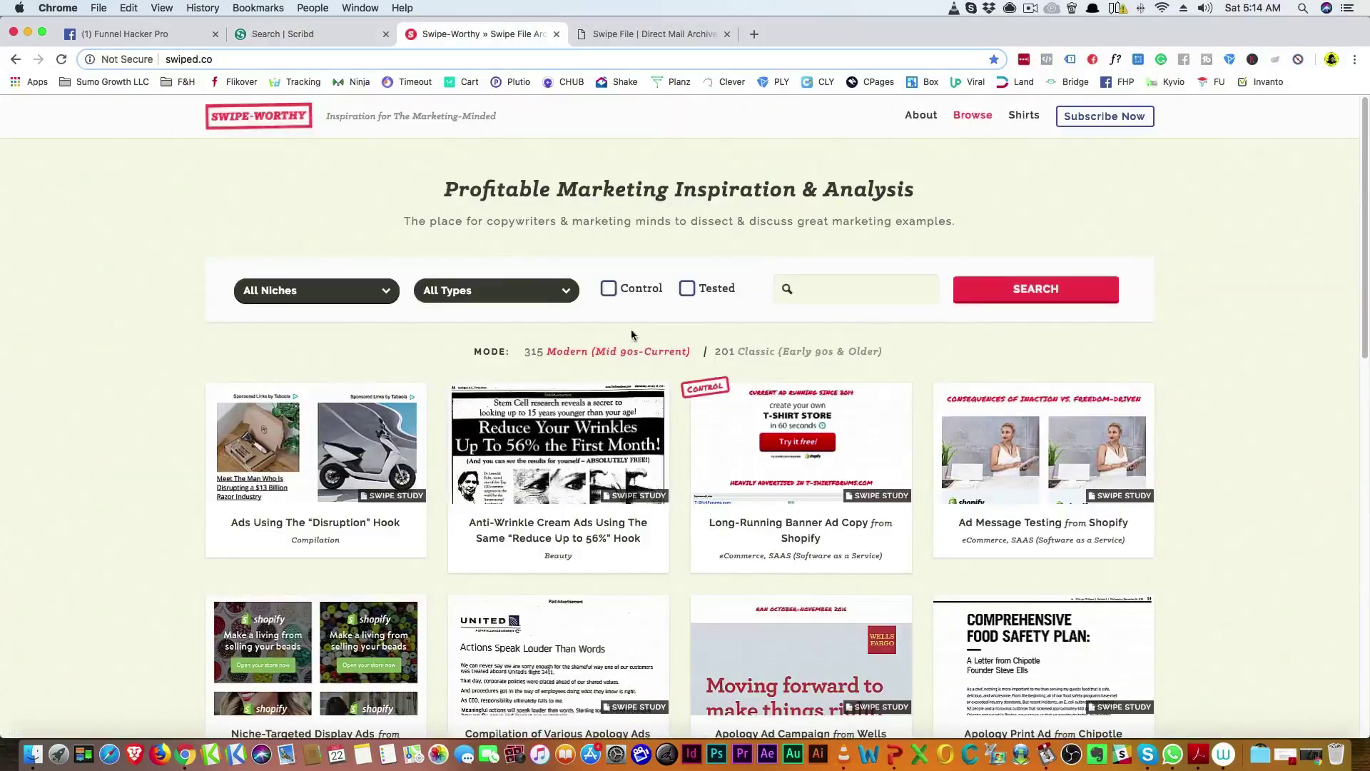
left_click(605, 35)
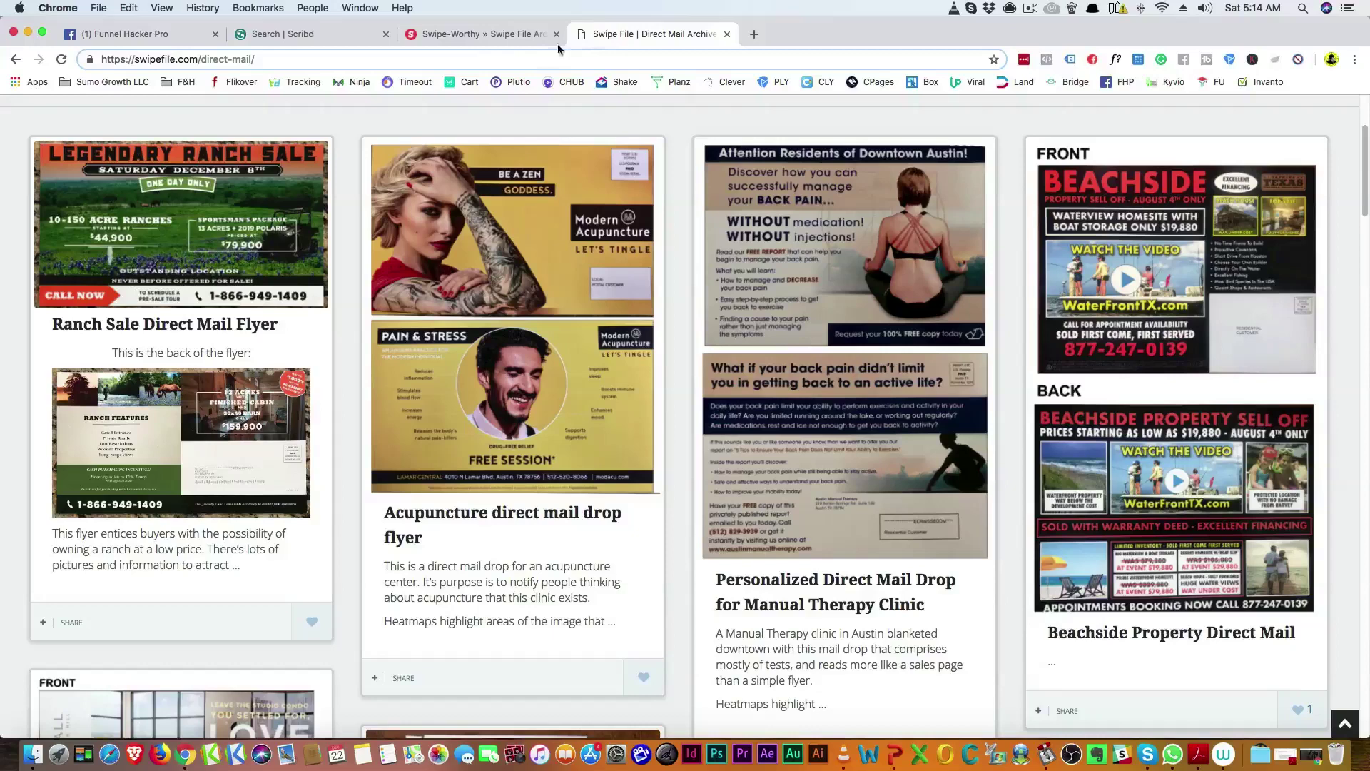
left_click(491, 39)
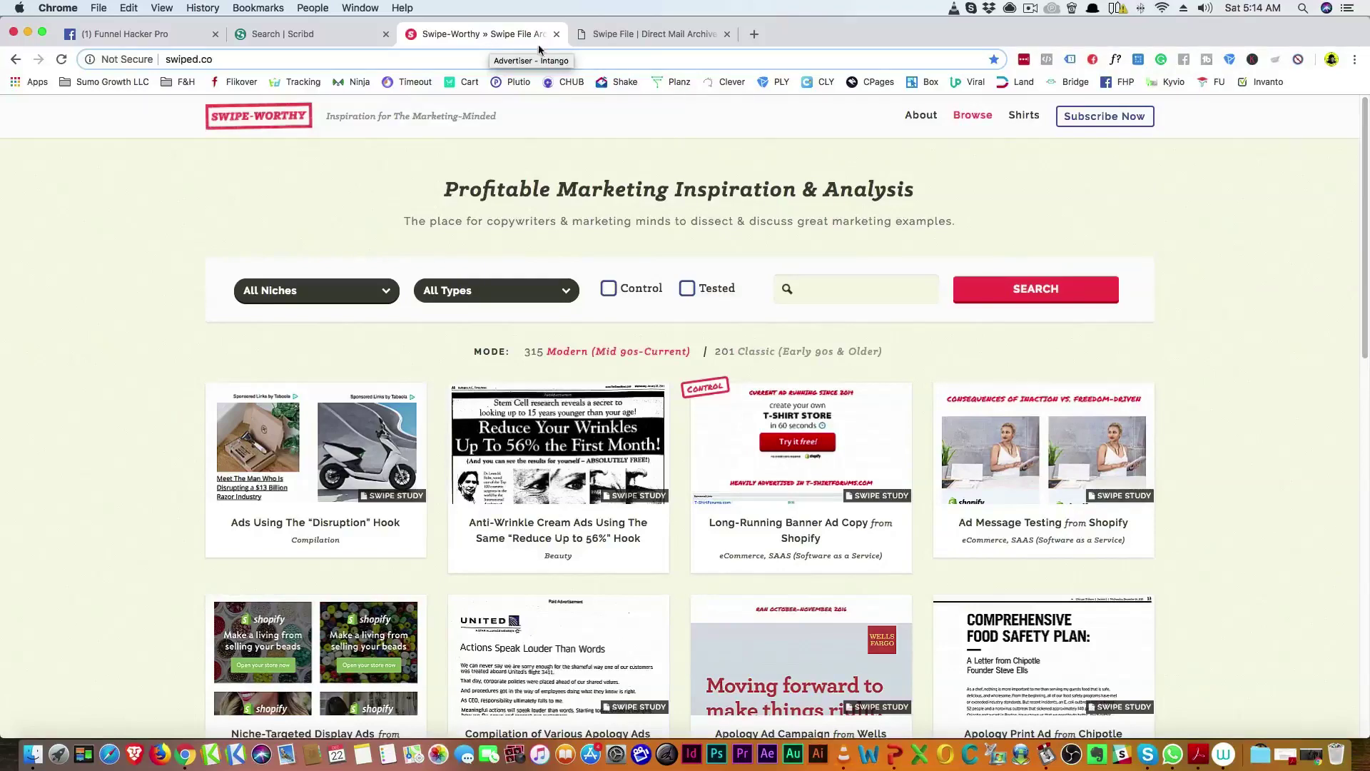
left_click(605, 36)
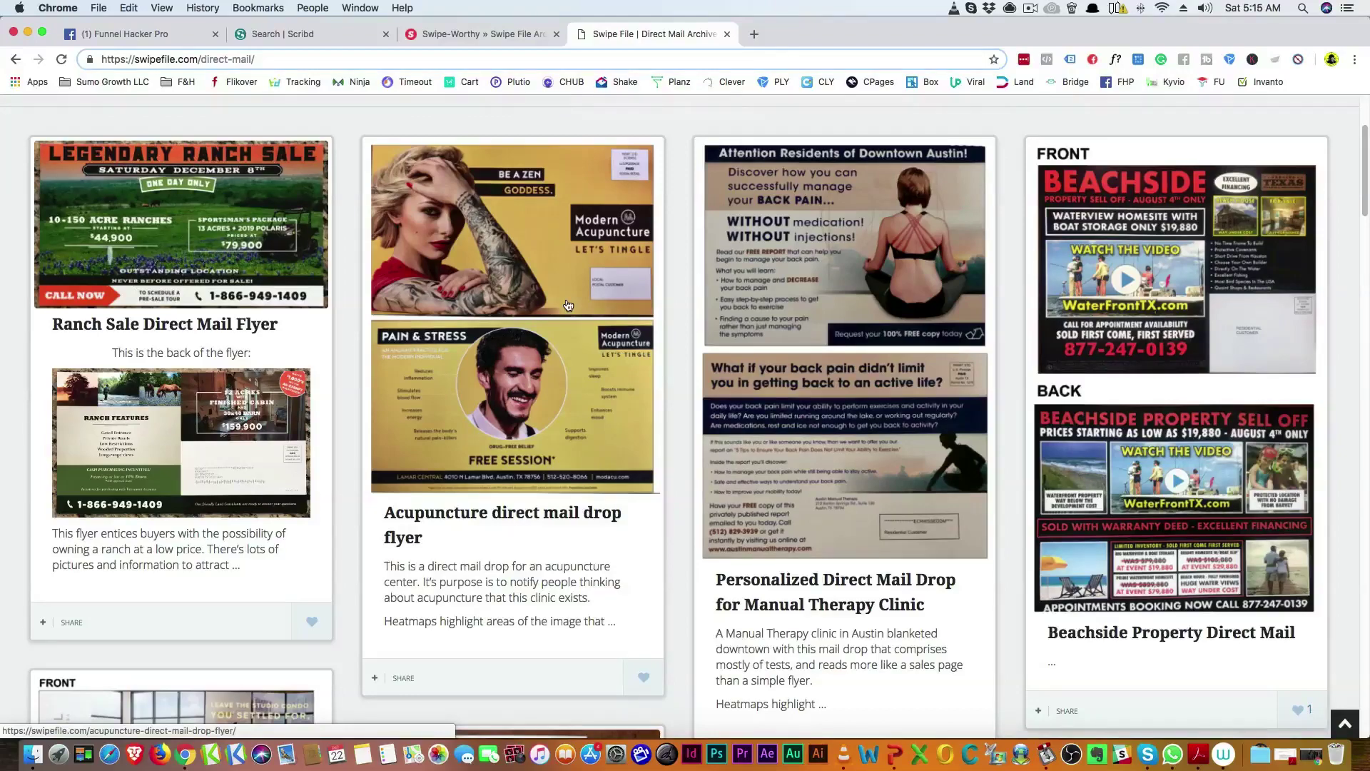
scroll(568, 305, "down", 3)
scroll(576, 344, "down", 3)
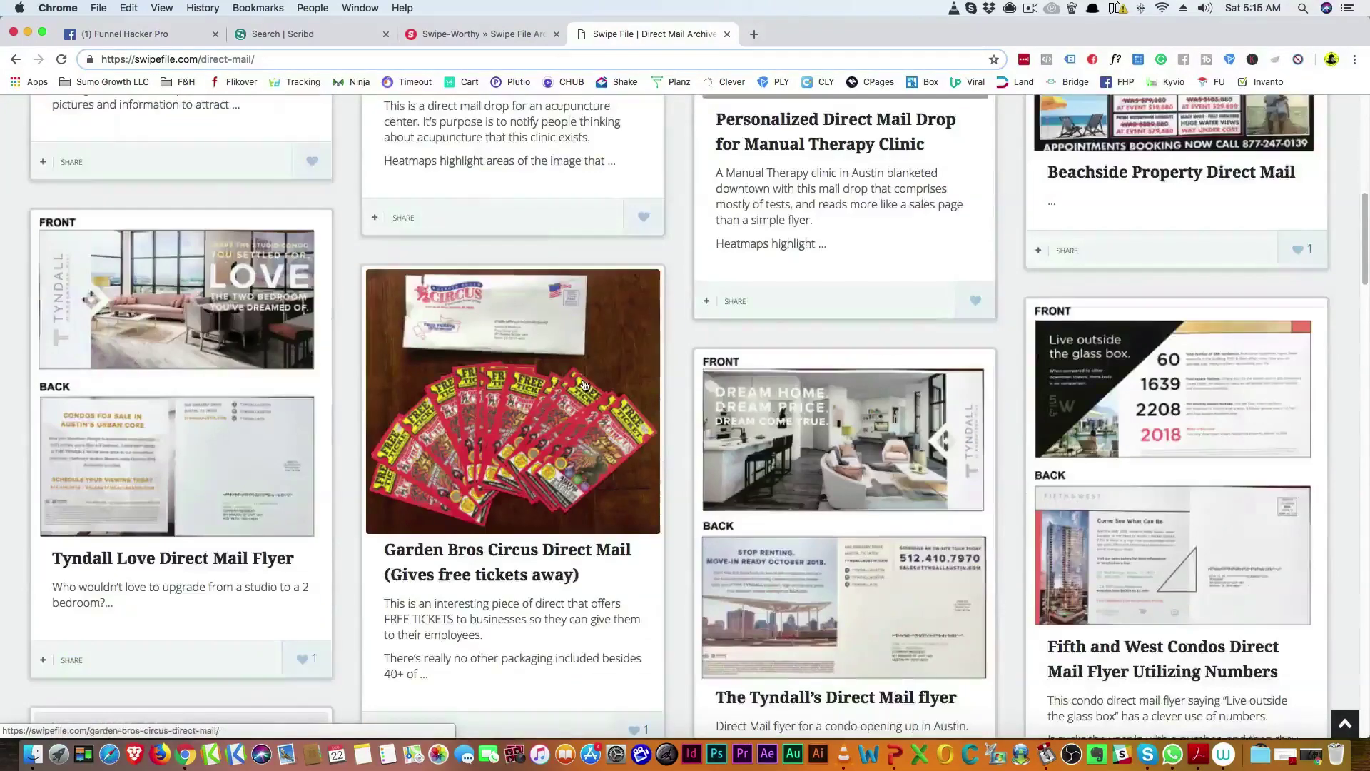
scroll(584, 384, "down", 3)
scroll(585, 385, "down", 1)
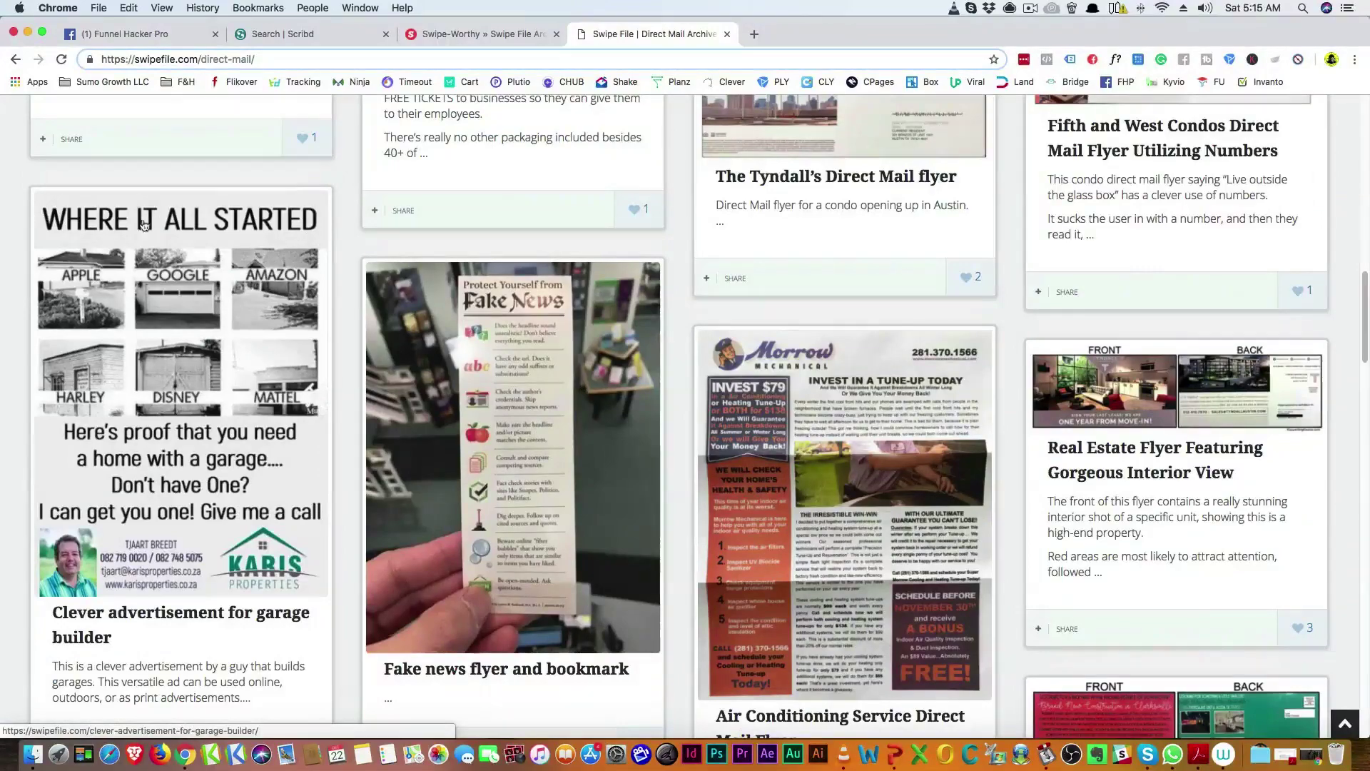
scroll(885, 272, "down", 2)
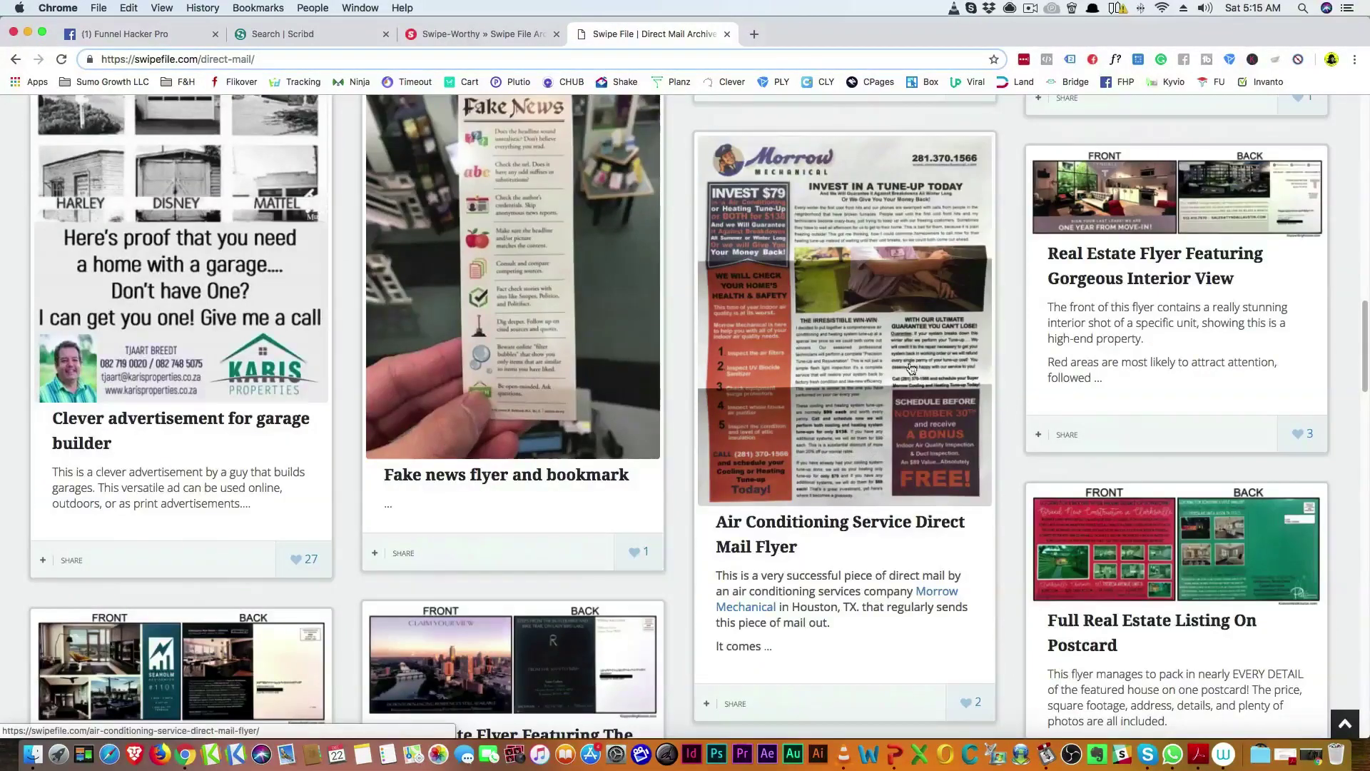
scroll(625, 371, "down", 3)
scroll(626, 370, "down", 3)
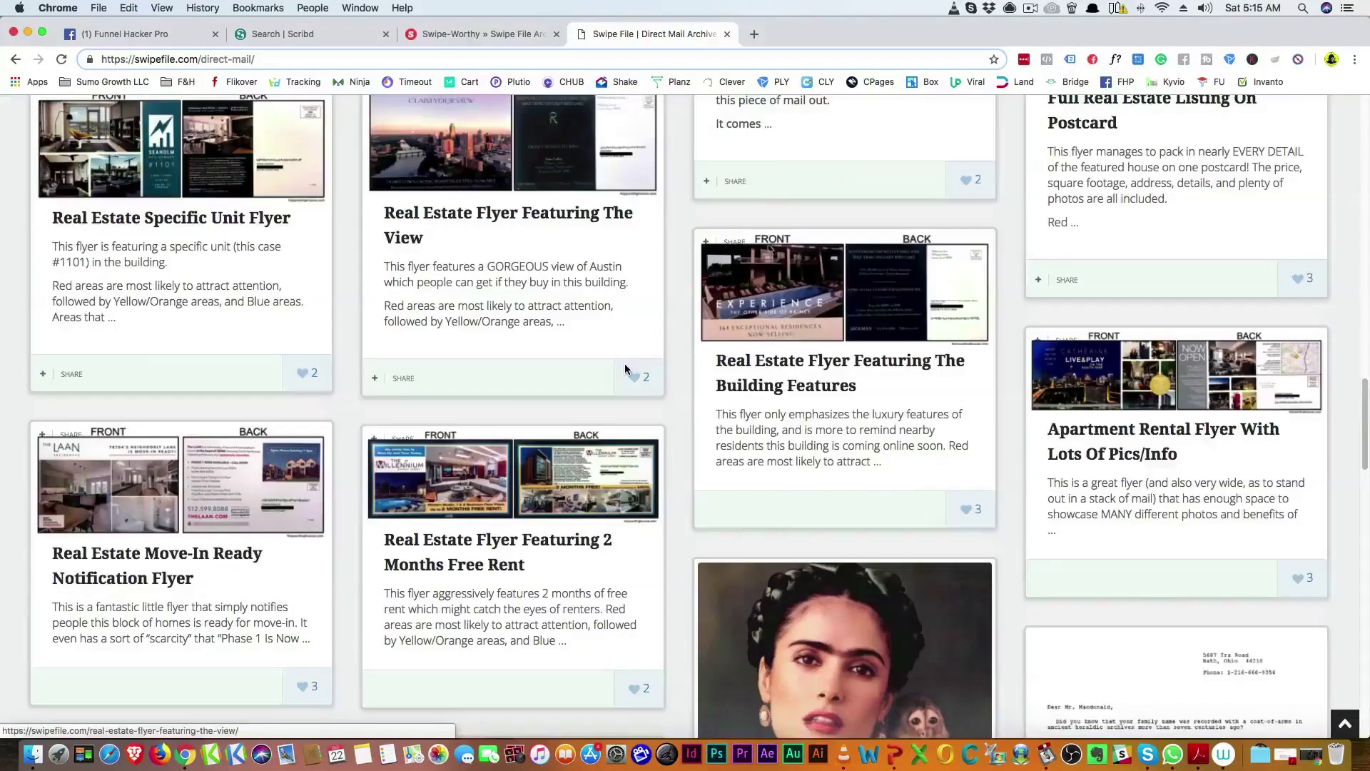
scroll(624, 369, "down", 3)
scroll(622, 363, "down", 3)
scroll(623, 364, "down", 3)
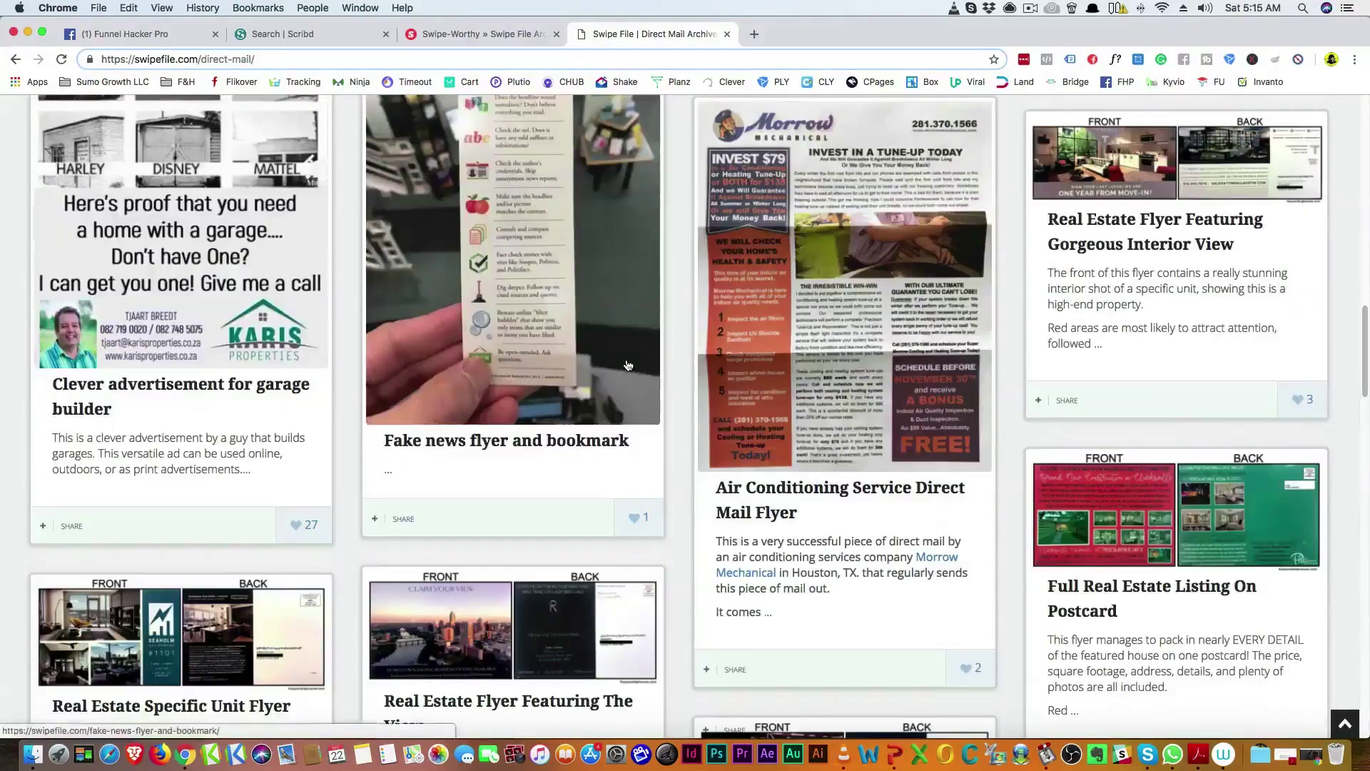
scroll(627, 364, "down", 3)
scroll(627, 364, "up", 5)
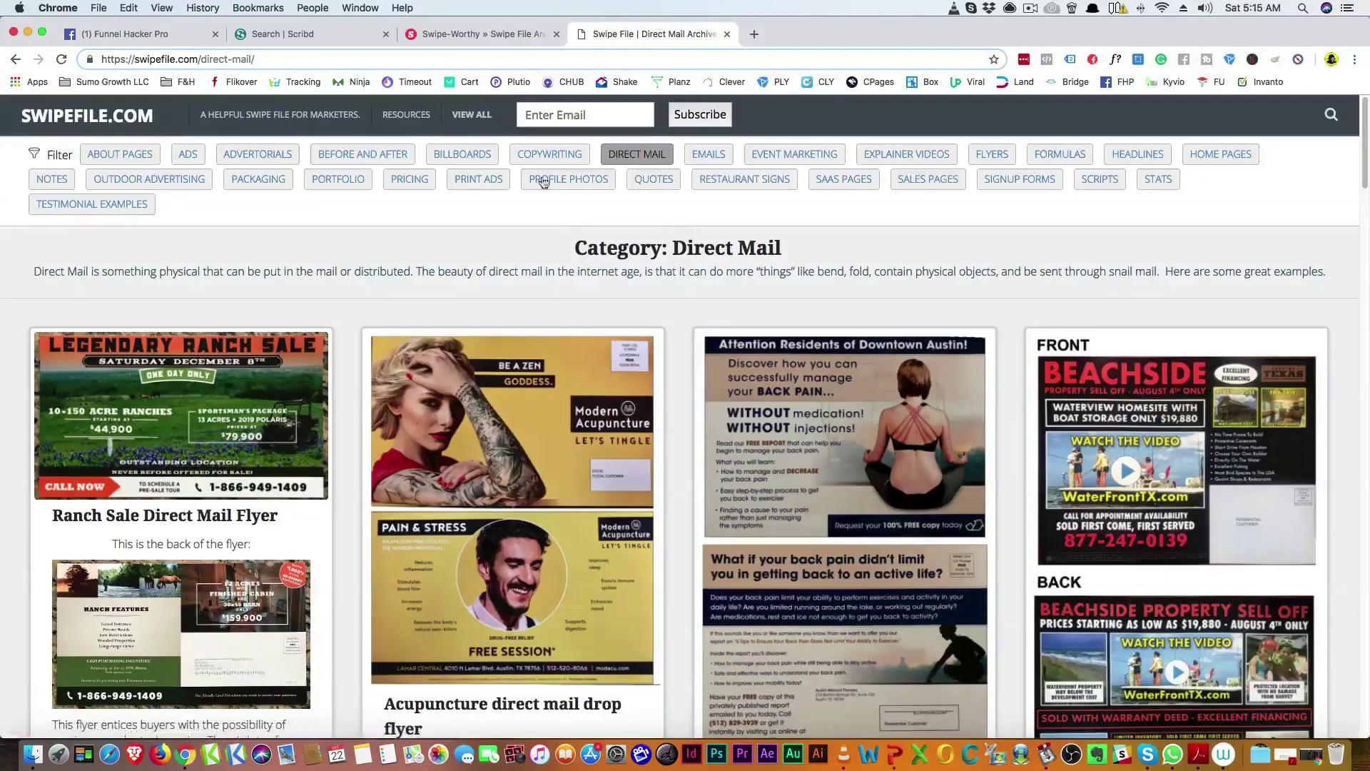
Step: Filter swipefile.com examples to the ADVERTORIALS category
left_click(261, 159)
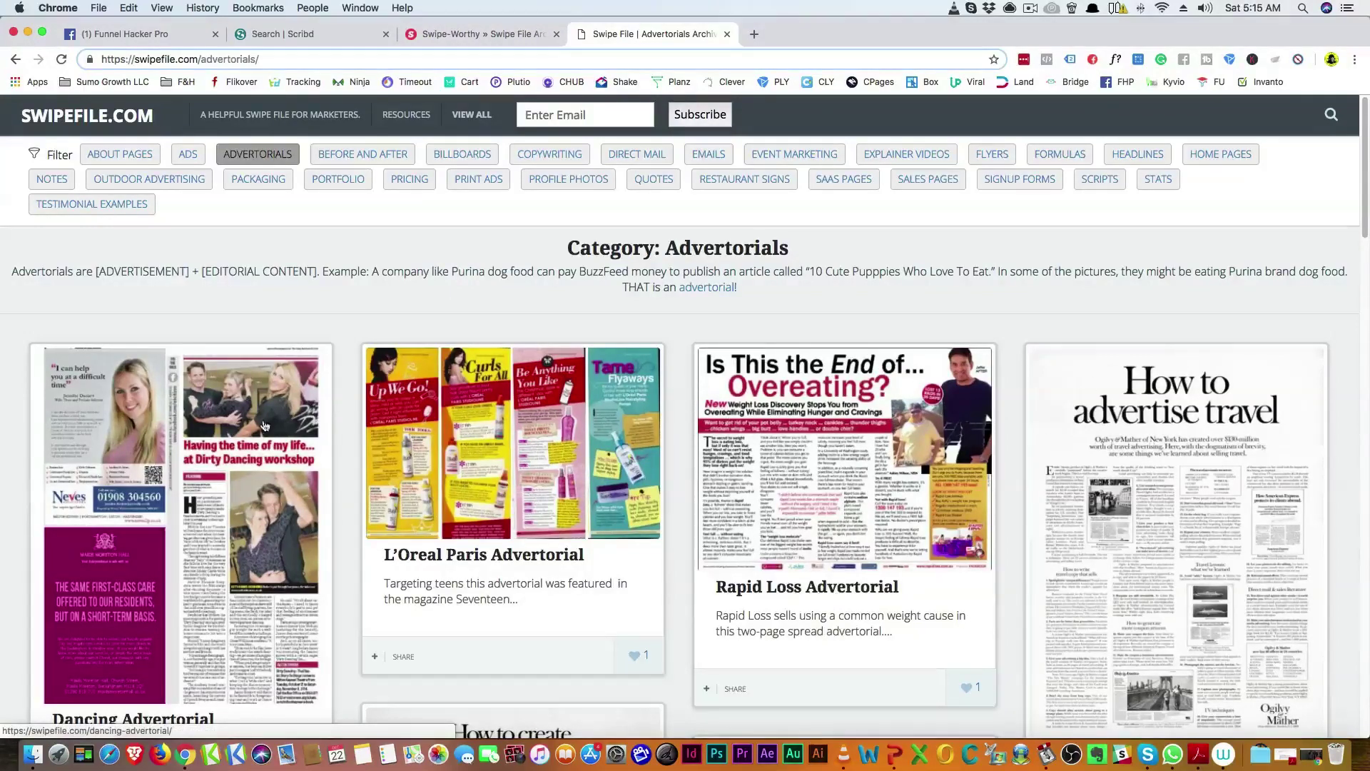
scroll(220, 477, "down", 3)
scroll(237, 370, "down", 4)
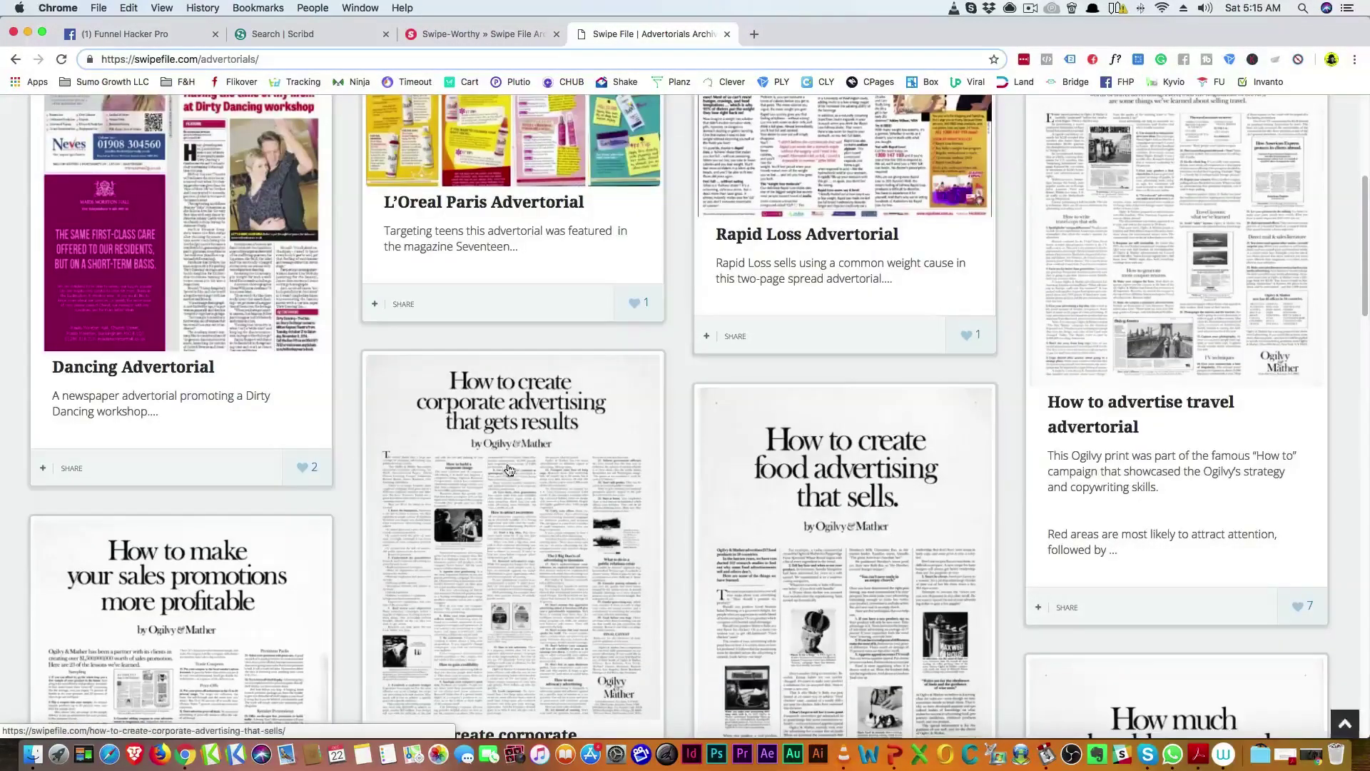
scroll(508, 469, "down", 2)
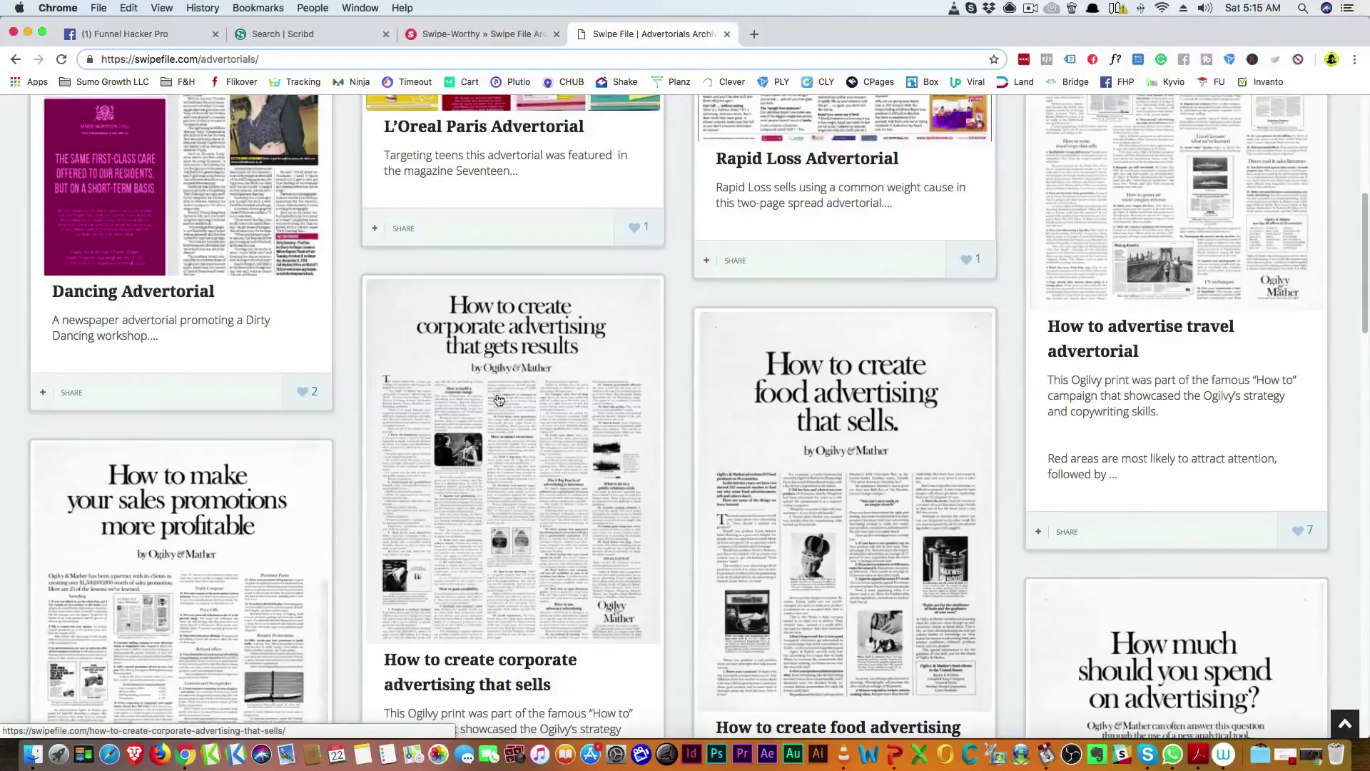
Step: Skim the Ogilvy 'How to create corporate advertising that sells' heatmap post, then return to Swipe-Worthy
left_click(525, 462)
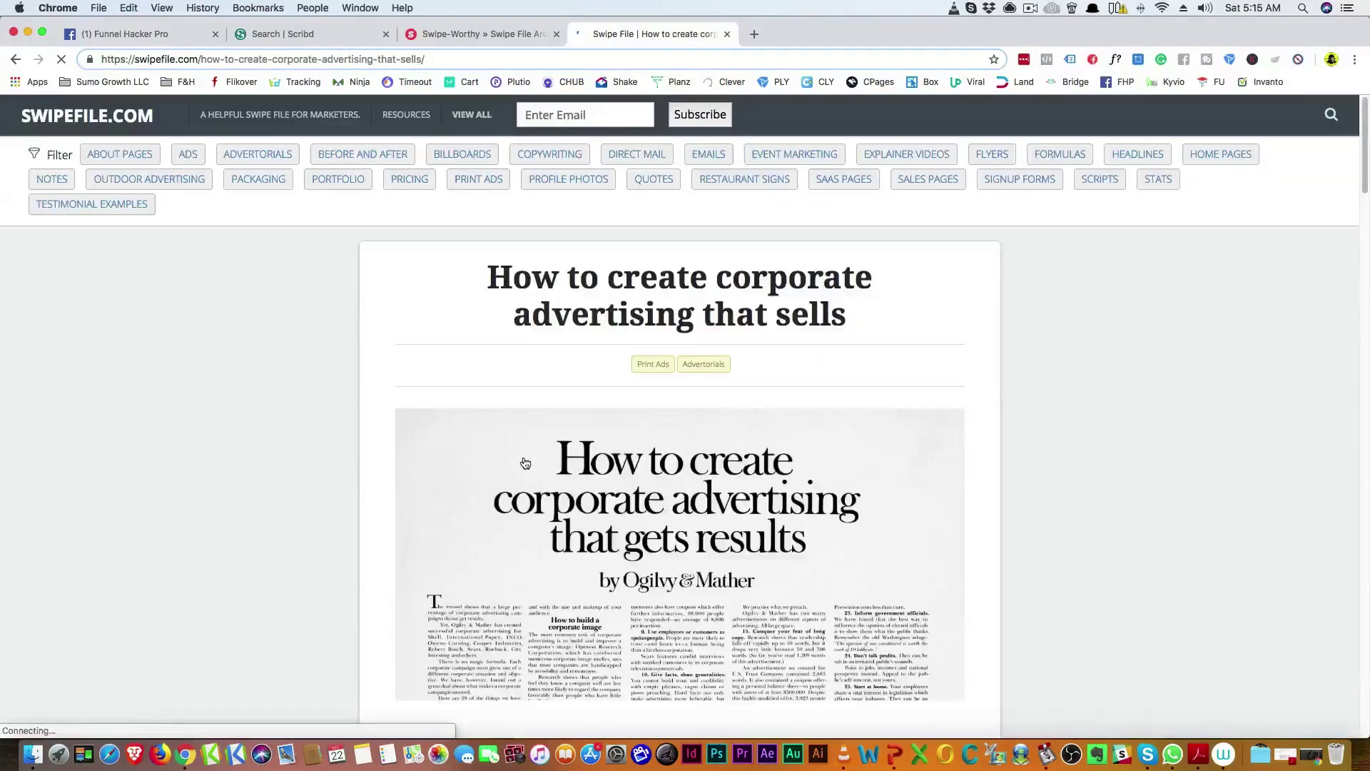
scroll(525, 463, "down", 5)
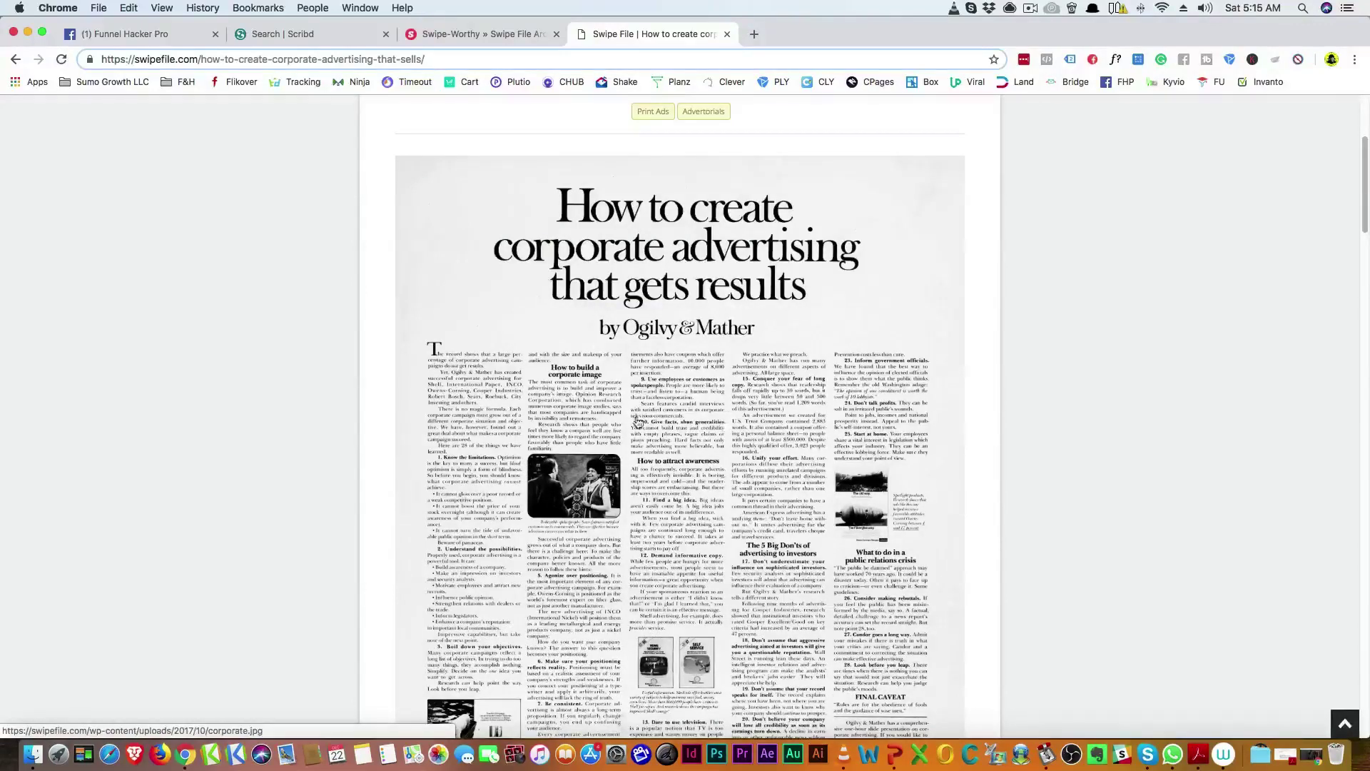
scroll(603, 440, "down", 4)
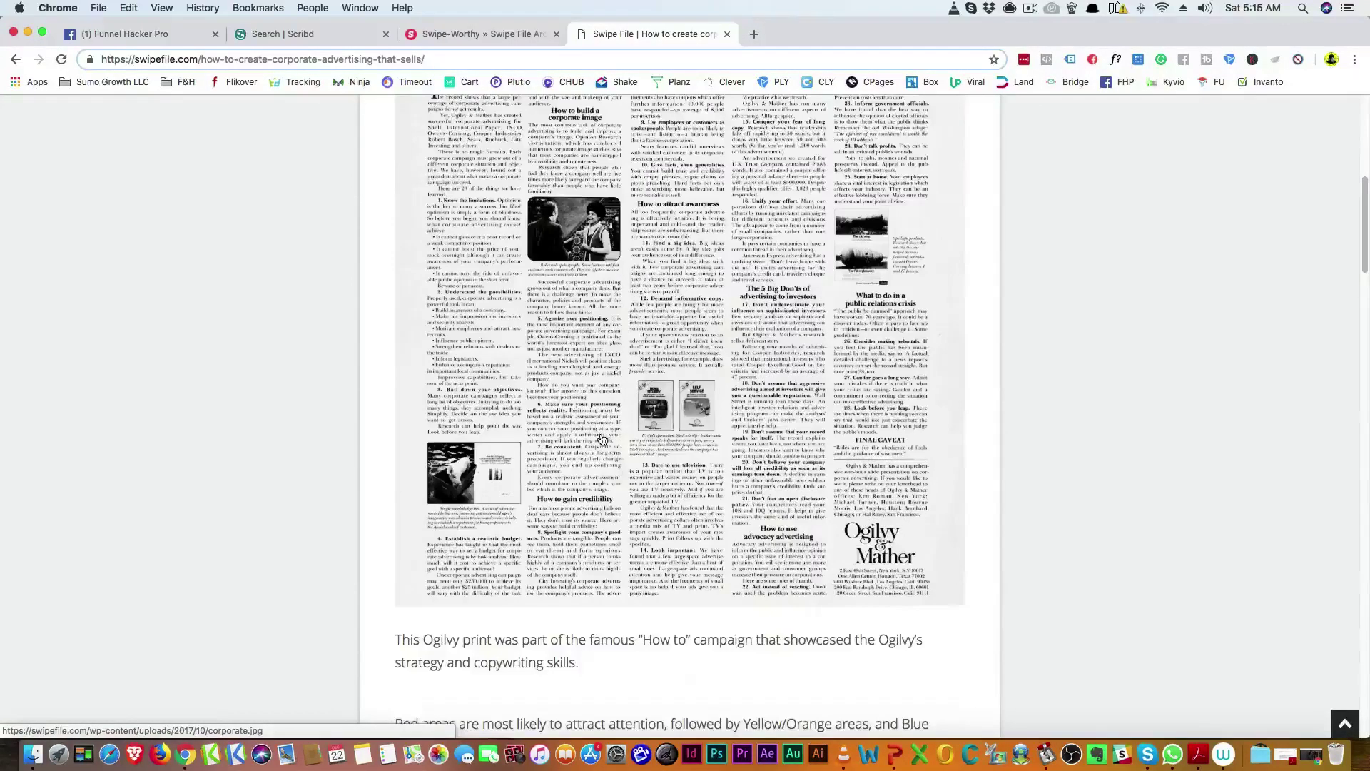
scroll(602, 440, "down", 2)
scroll(603, 439, "down", 2)
scroll(602, 437, "down", 6)
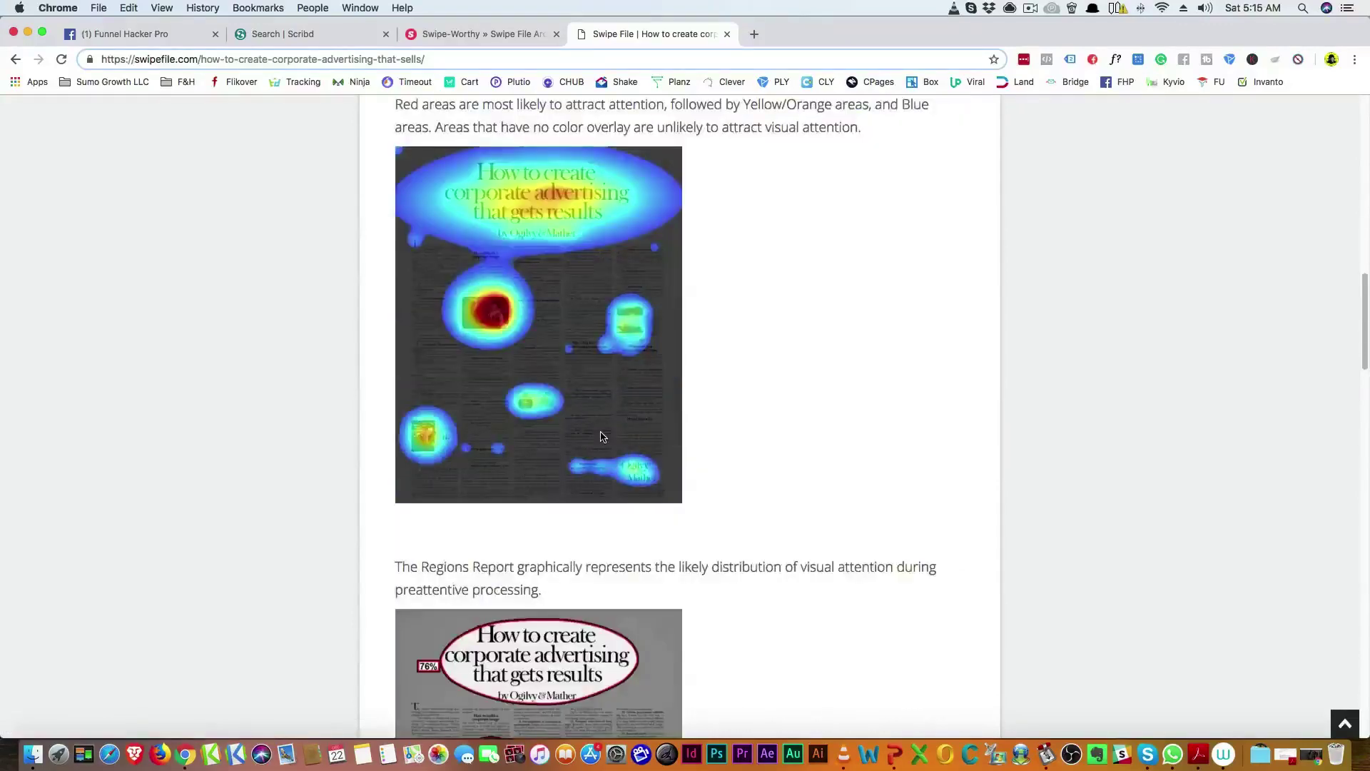
scroll(603, 437, "down", 15)
scroll(577, 617, "down", 5)
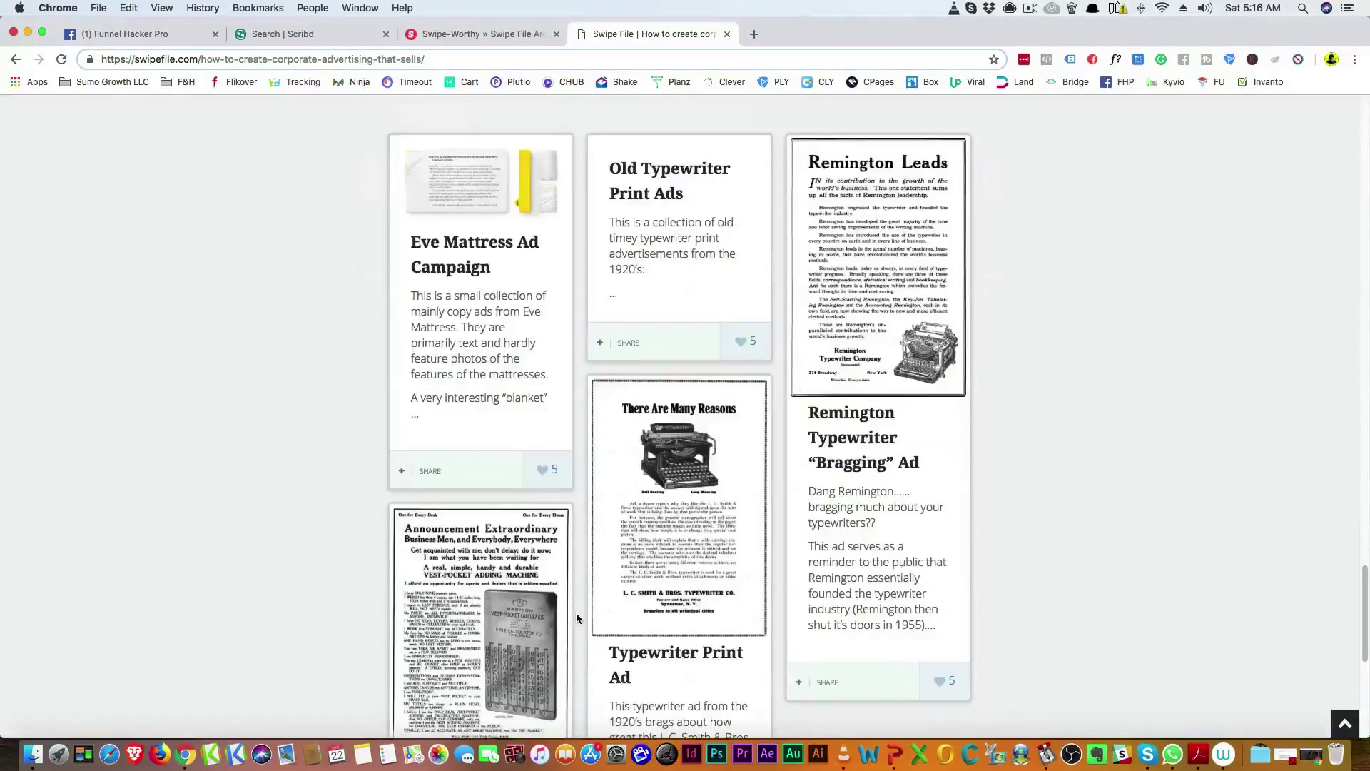
scroll(576, 613, "down", 1)
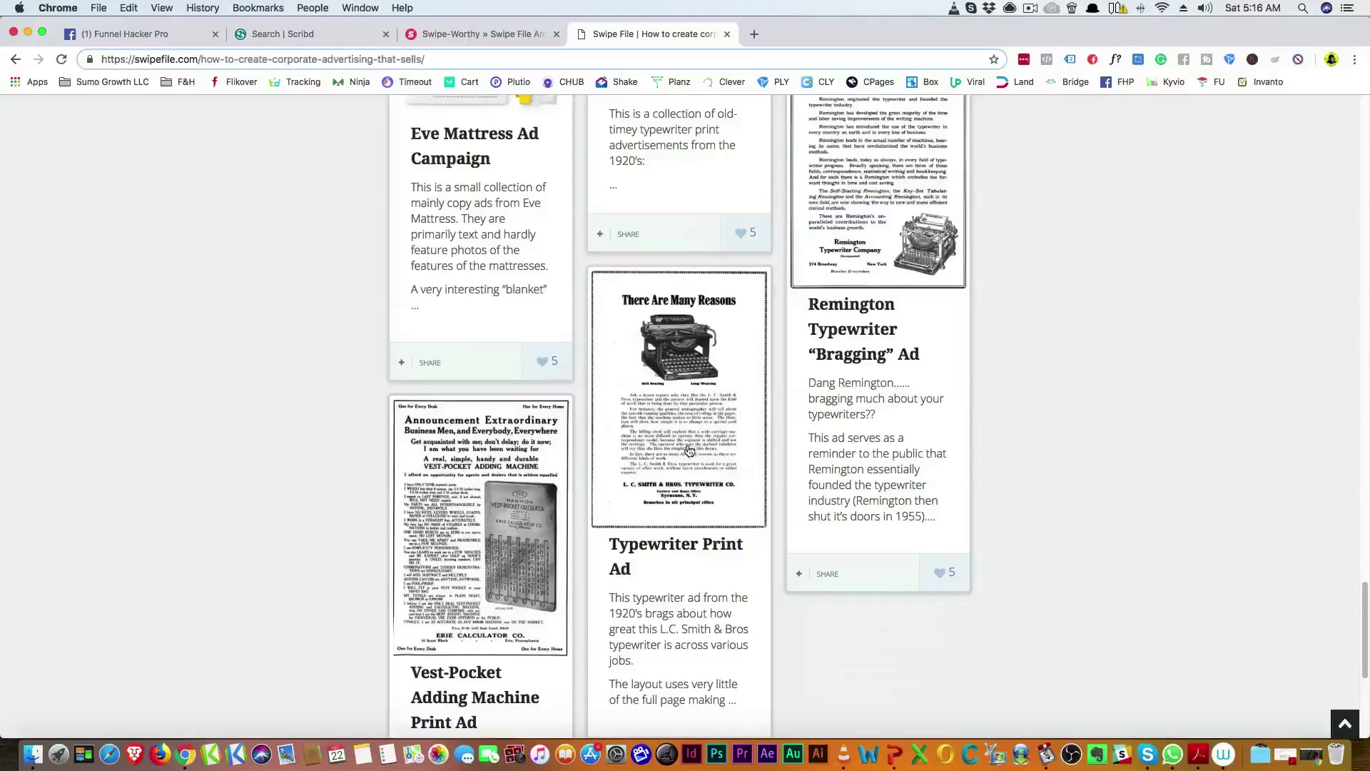
scroll(663, 469, "down", 2)
scroll(525, 455, "down", 3)
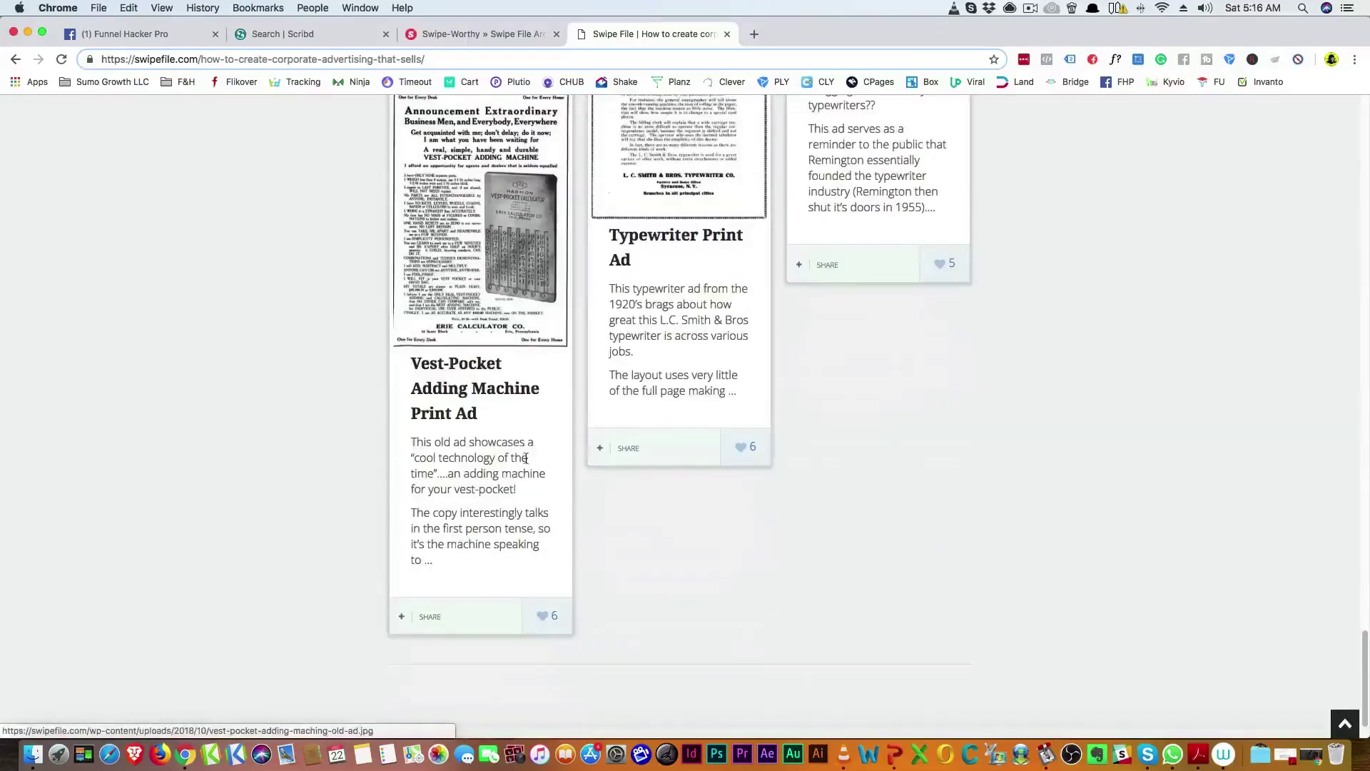
scroll(522, 455, "up", 5)
scroll(515, 452, "up", 5)
scroll(515, 452, "up", 5)
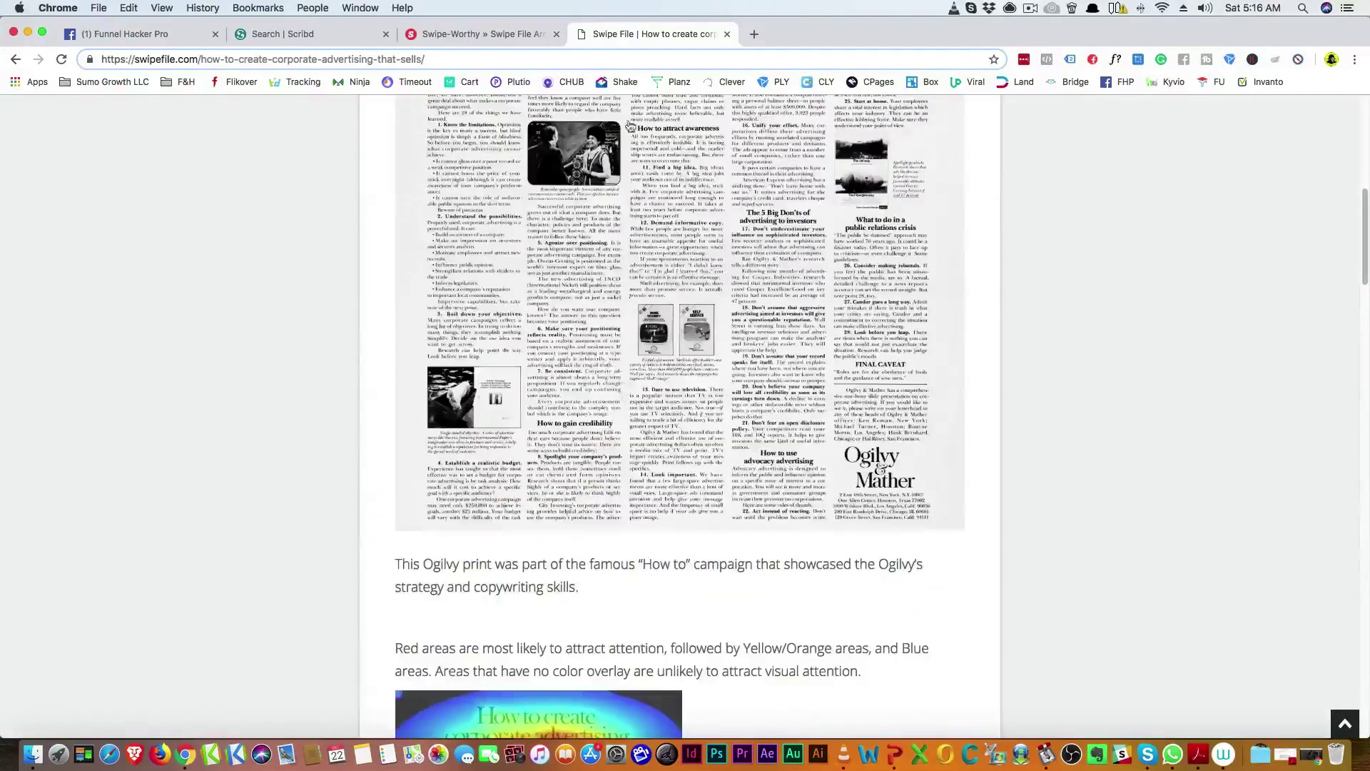
left_click(476, 34)
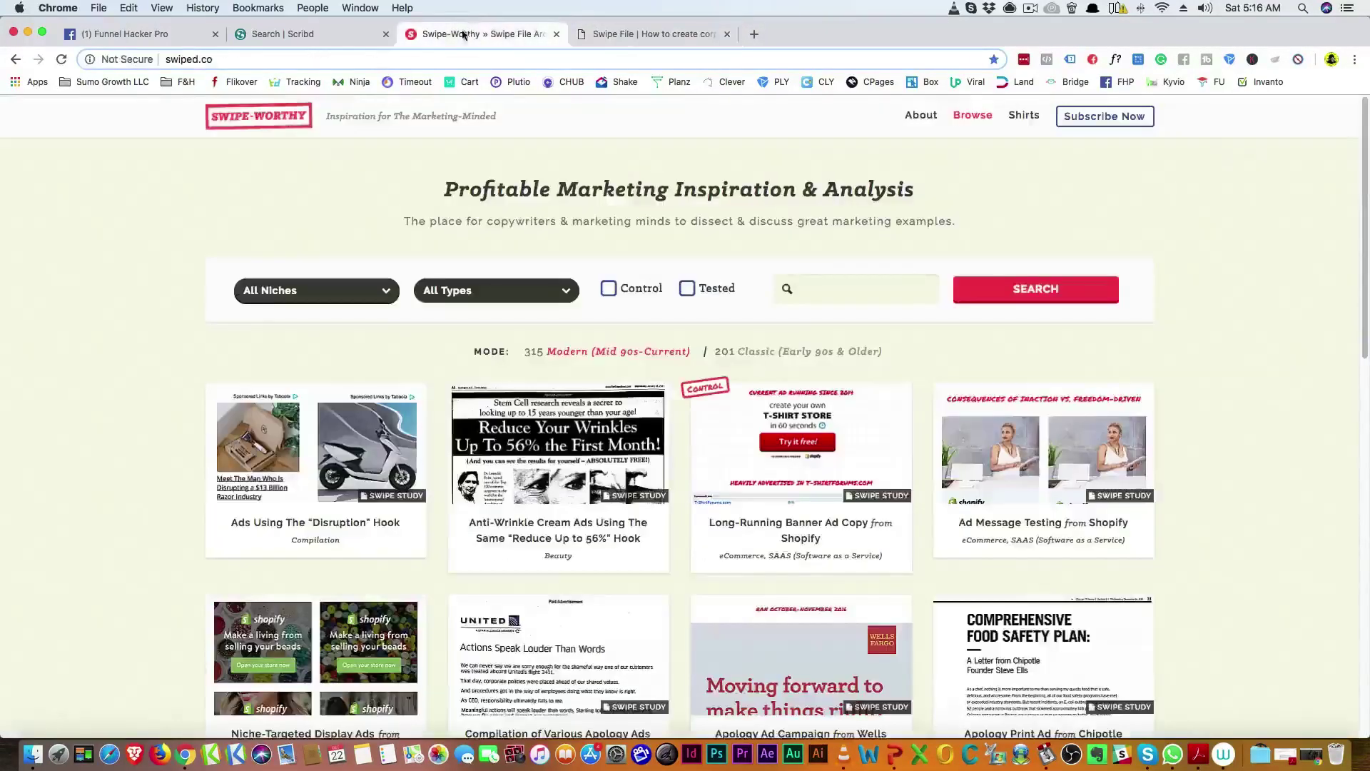
Step: Switch to the 'Search | Scribd' tab showing the gary bencivenga results
left_click(309, 34)
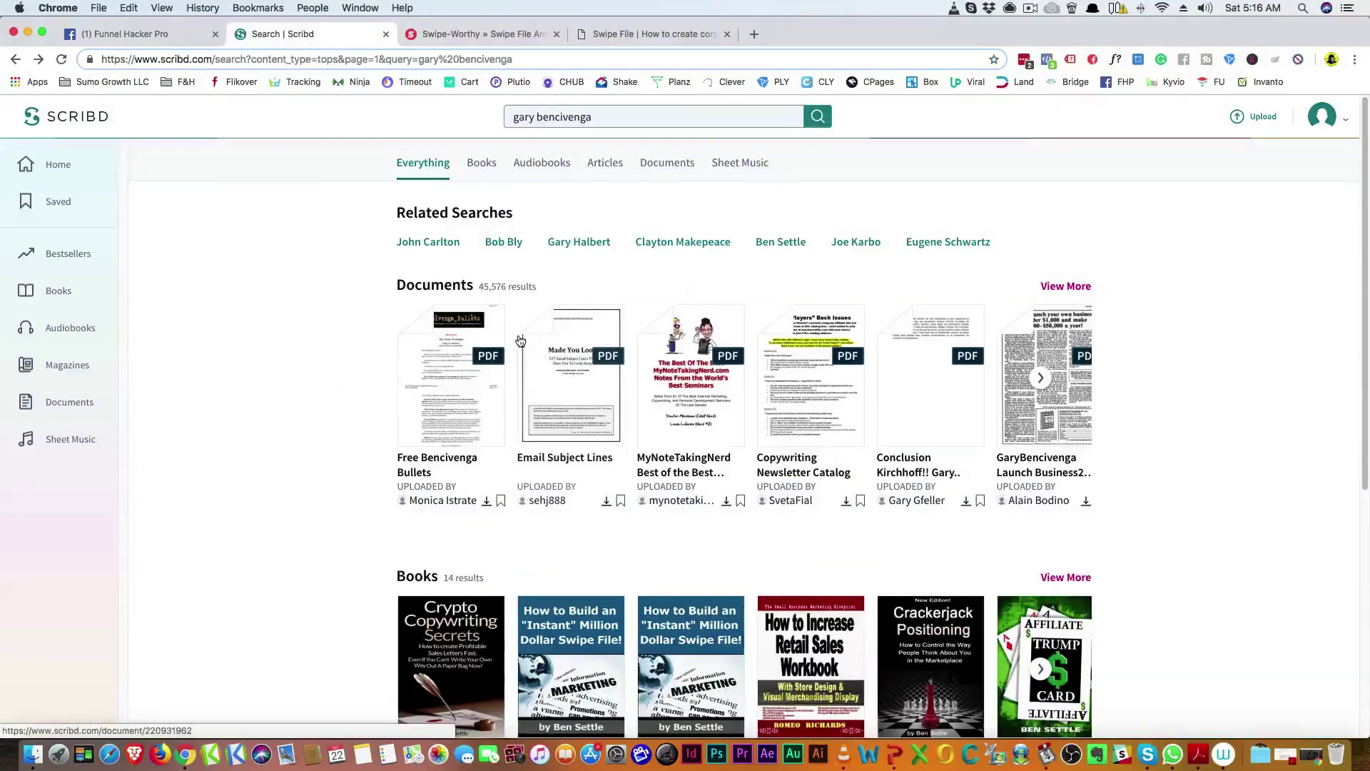